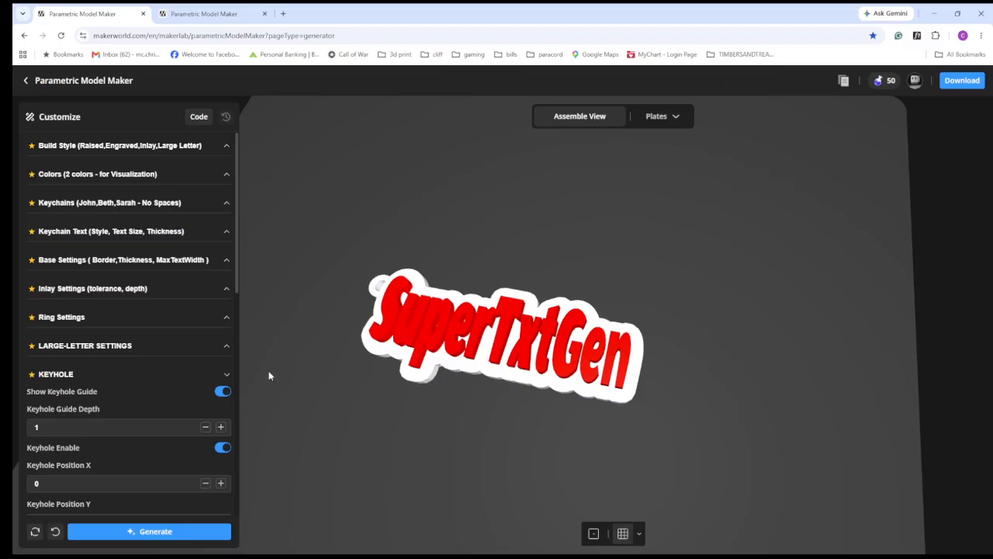
- Look over the customization sections, the Build Style setting and the SuperTxtGen keychain preview
click(227, 376)
scroll(213, 342, down, 1)
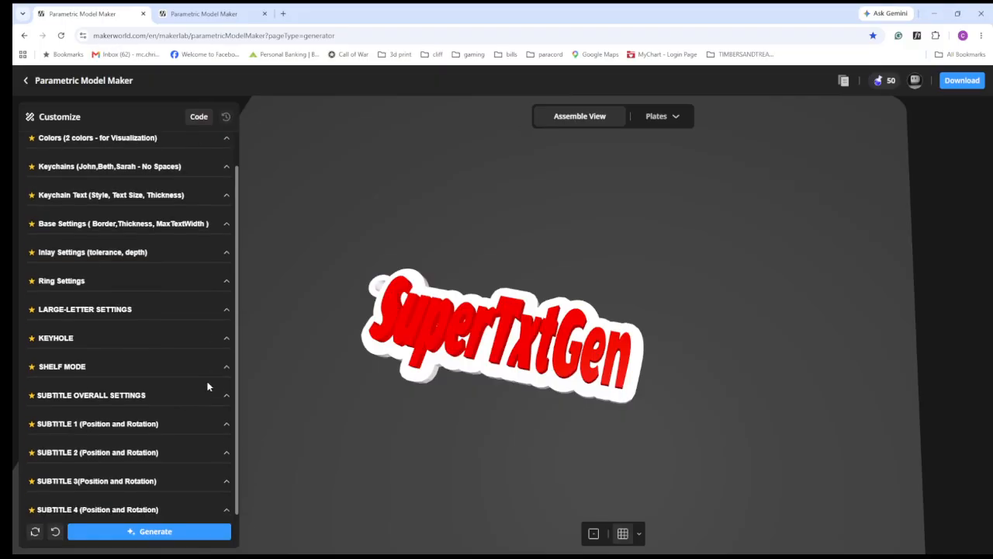
scroll(201, 423, up, 1)
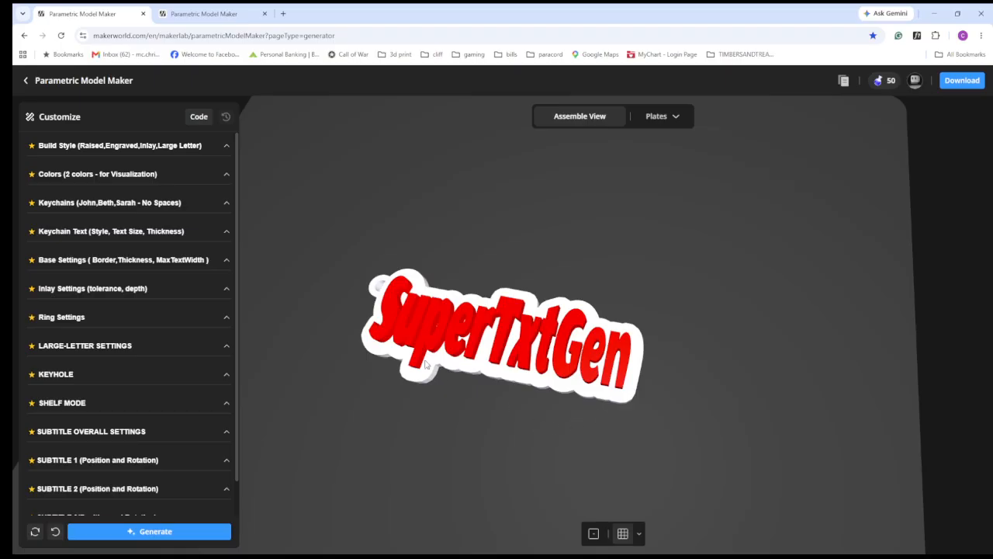
drag(484, 431, 480, 419)
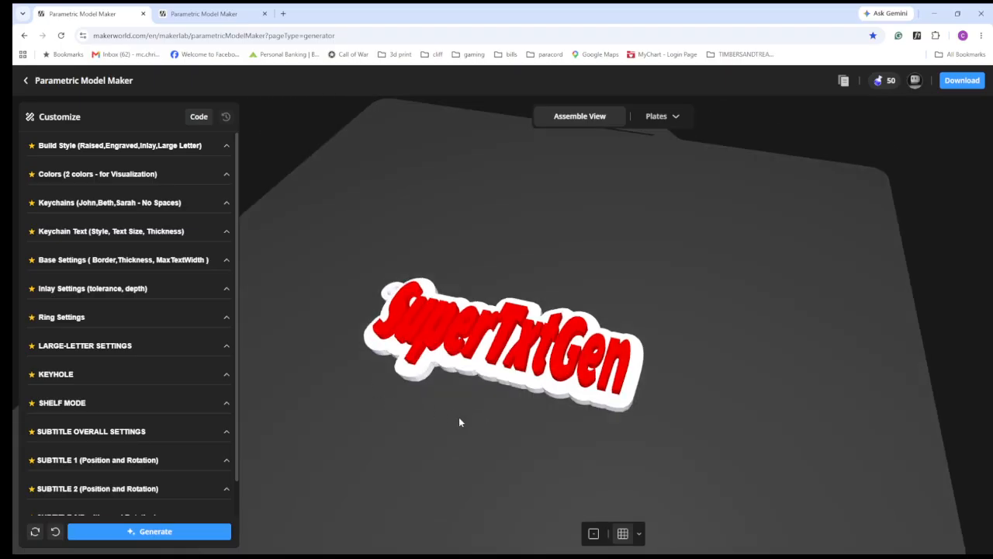
mouse_move(459, 422)
mouse_down()
mouse_move(458, 458)
mouse_move(455, 439)
mouse_up()
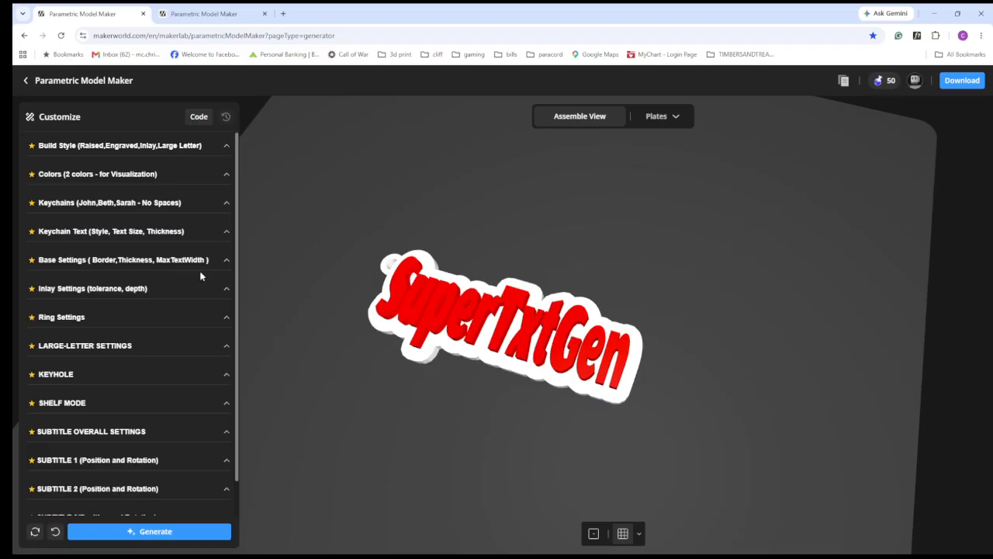
click(226, 148)
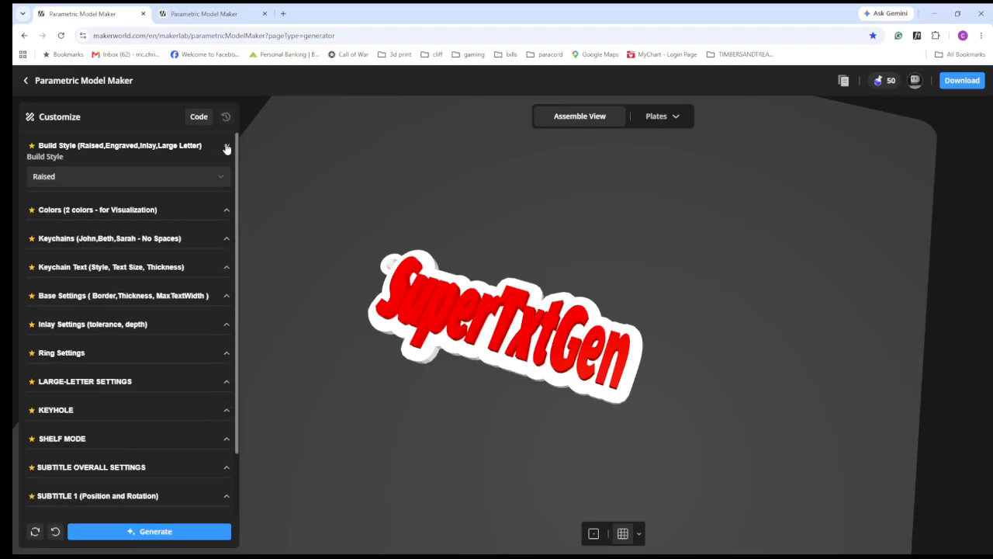
click(227, 148)
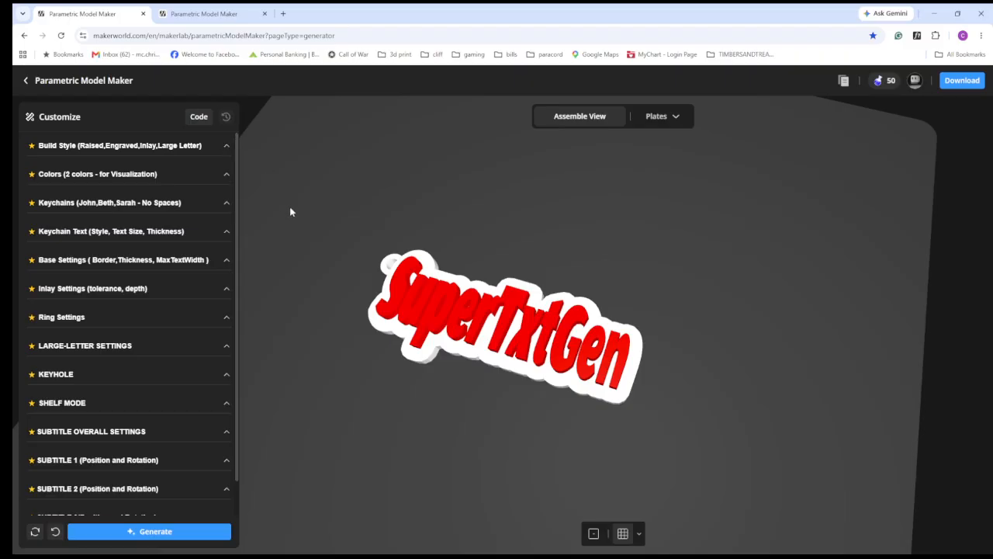
drag(335, 292, 336, 287)
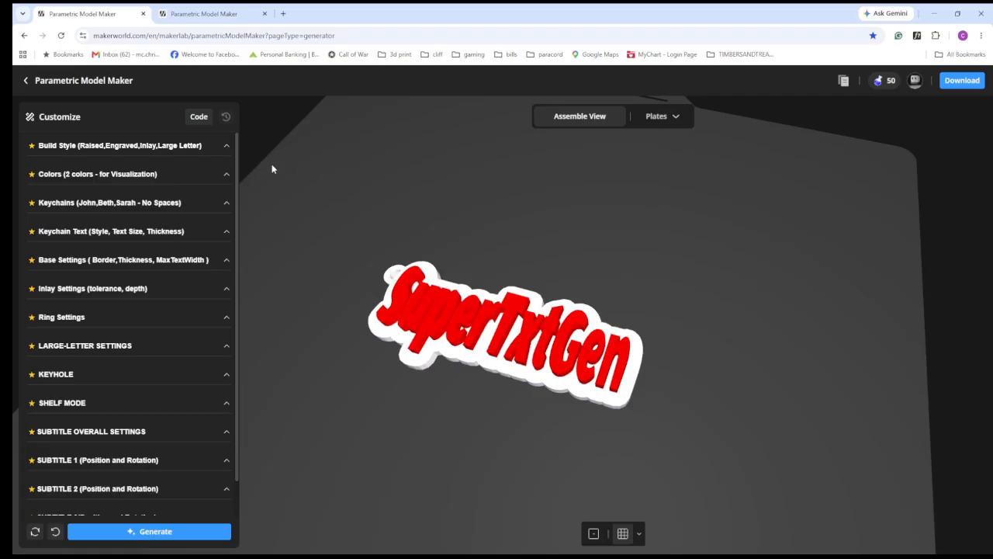
- Set the build style to Inlay and generate the SuperTxtGen keychain
click(227, 147)
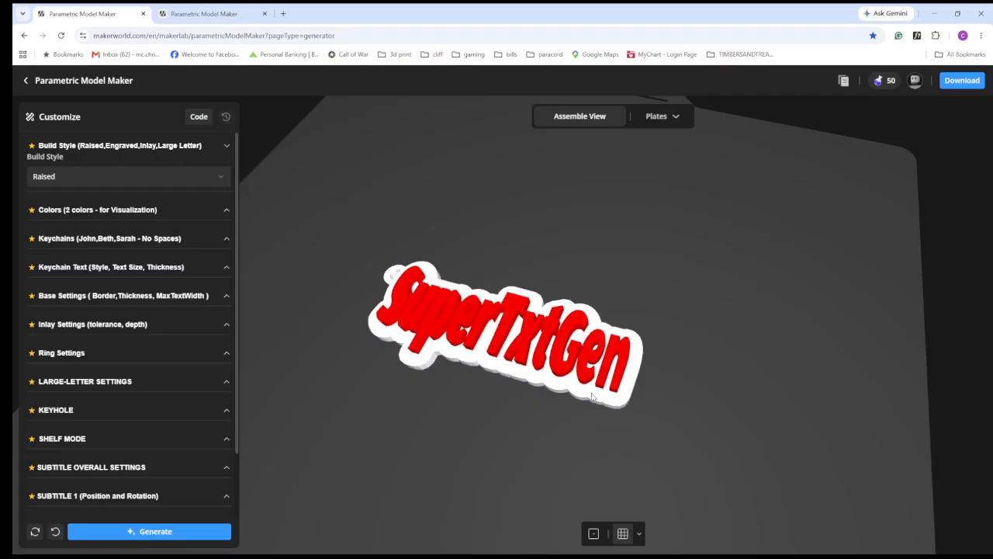
drag(697, 398, 697, 393)
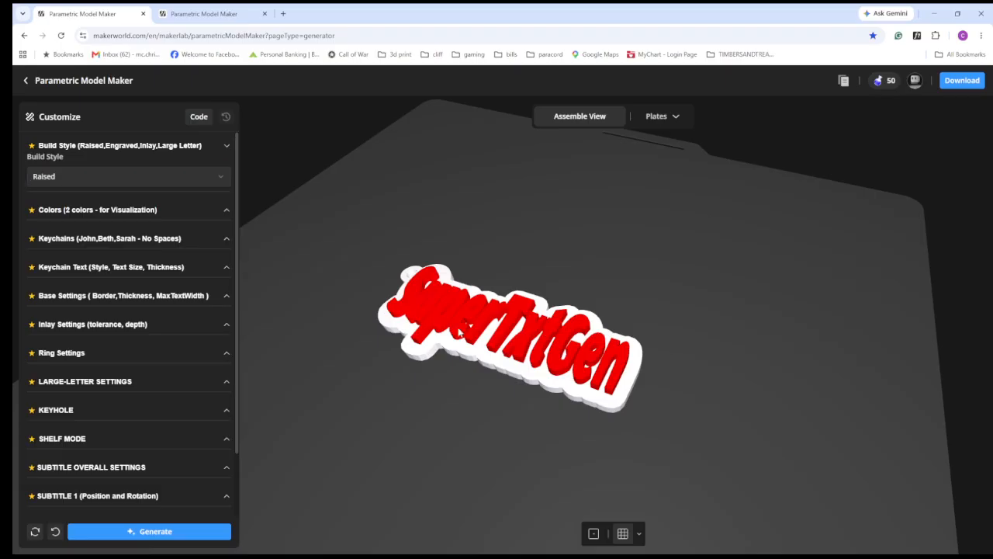
click(134, 187)
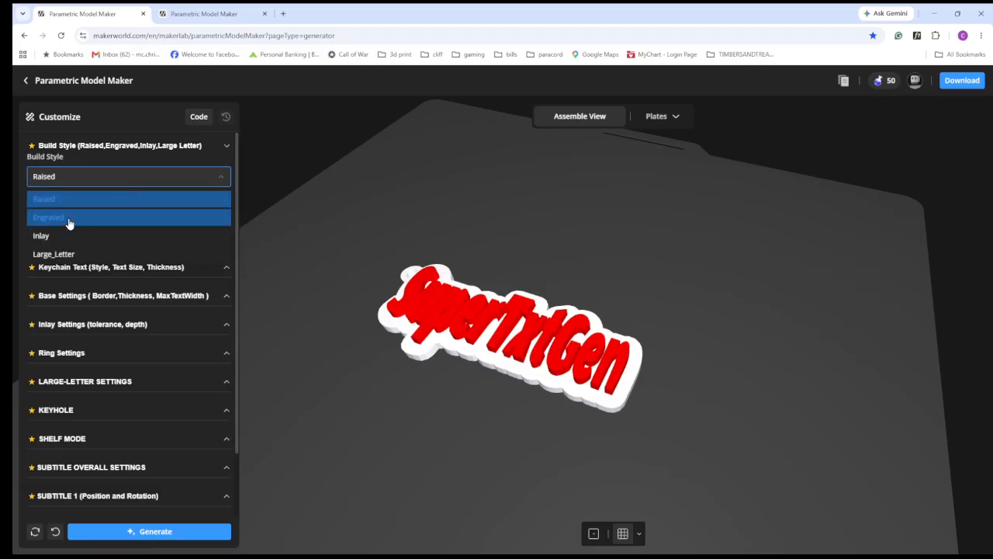
click(68, 218)
click(78, 180)
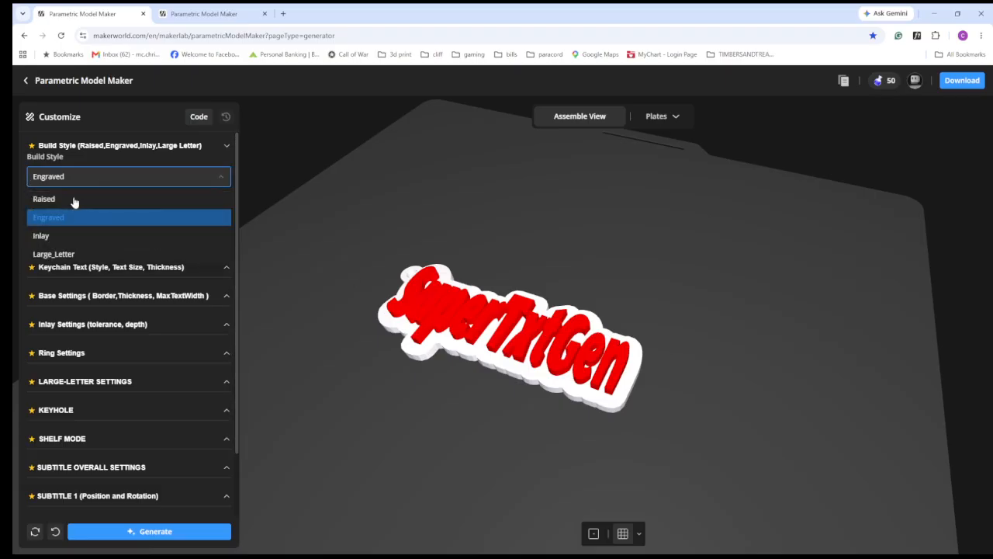
click(54, 237)
click(148, 531)
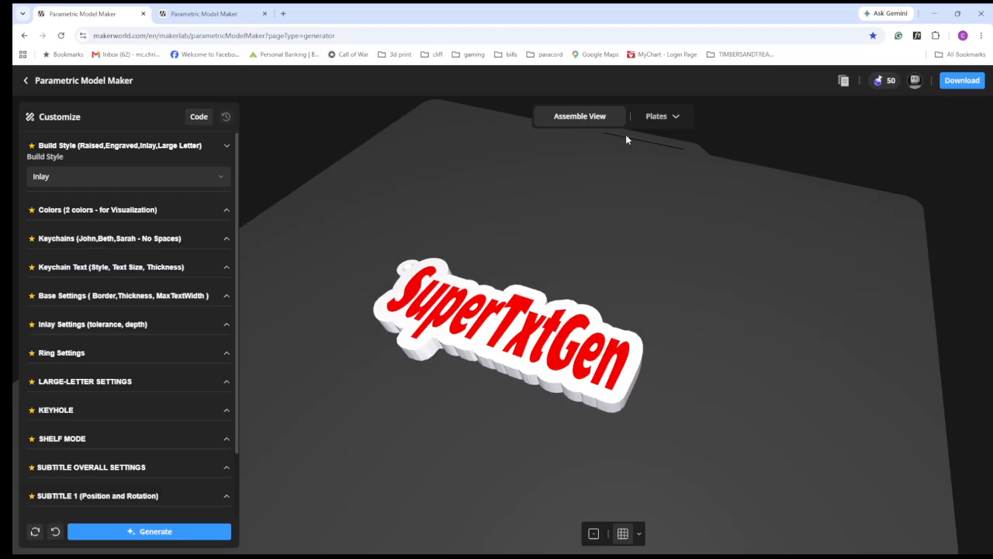
- Inspect the inlay keychain's separate base and letter plates, then return to the assembled view
click(669, 124)
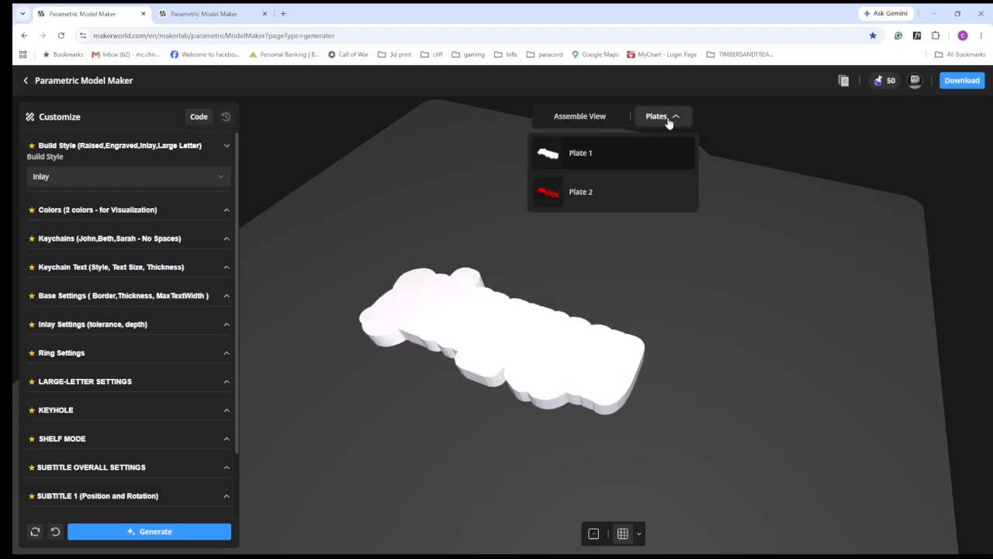
click(571, 195)
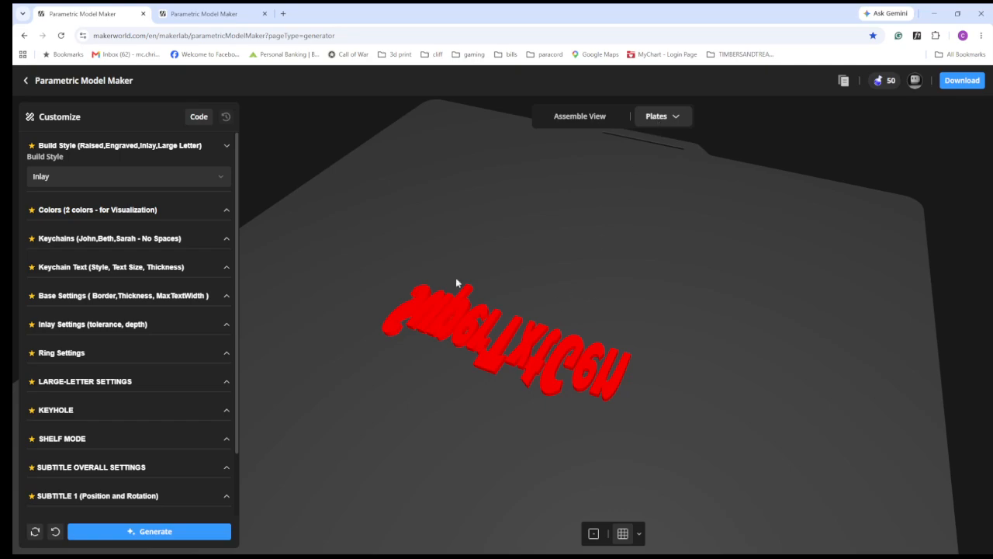
click(589, 120)
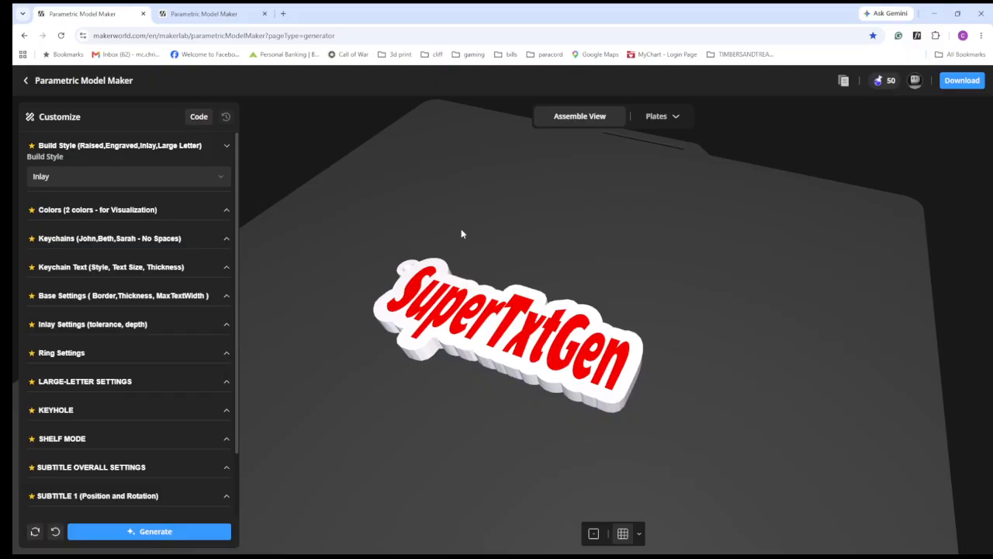
- Set the build style back to Raised and regenerate the SuperTxtGen keychain
click(218, 181)
click(96, 200)
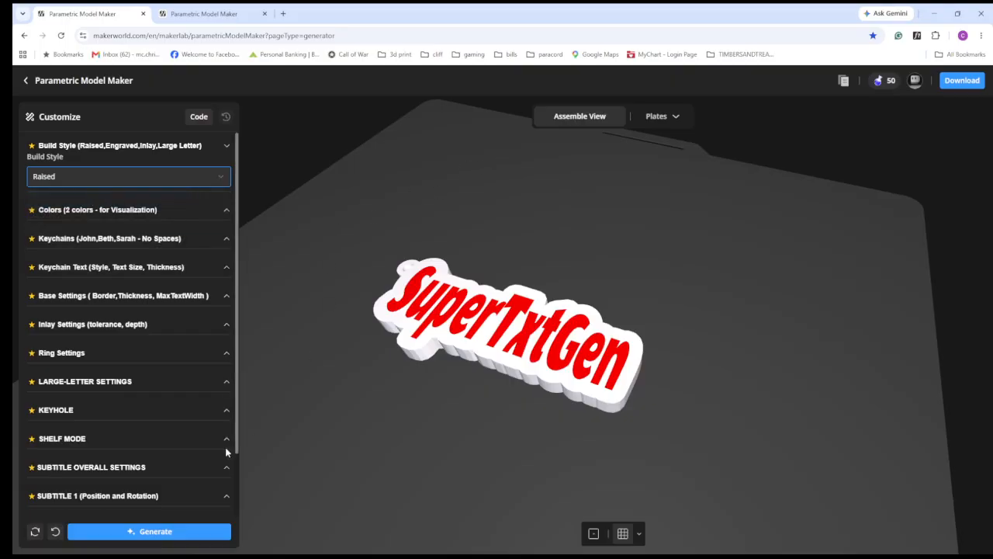
click(175, 529)
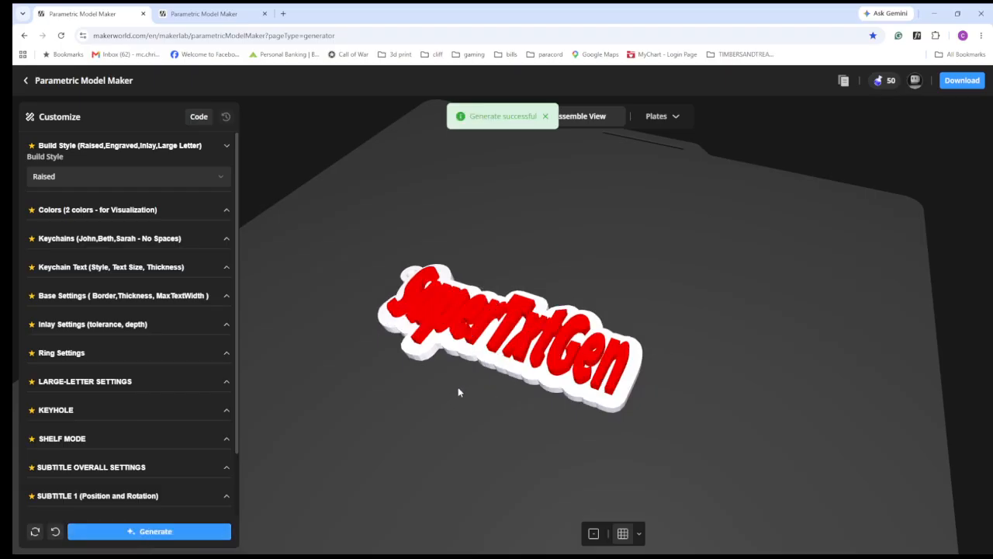
- Examine the raised letters and base of the SuperTxtGen keychain from several angles
scroll(472, 389, up, 3)
drag(464, 412, 434, 378)
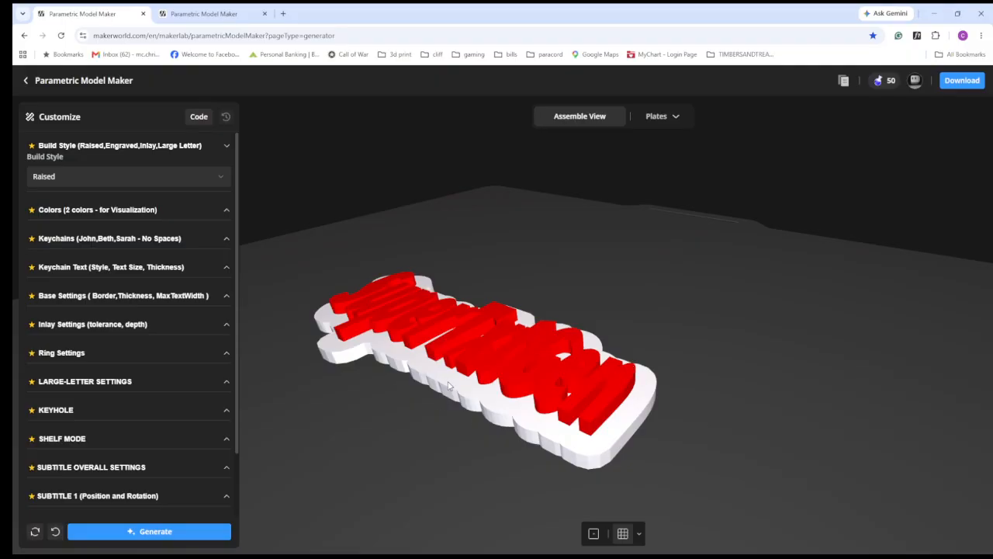
scroll(776, 323, down, 5)
drag(600, 344, 601, 374)
scroll(352, 325, up, 5)
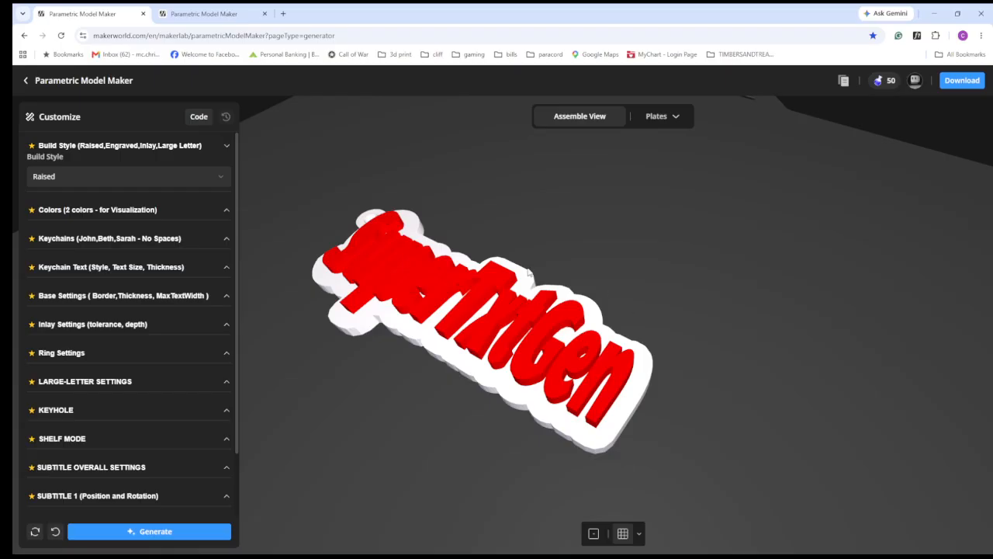
drag(539, 351, 627, 393)
drag(591, 315, 413, 320)
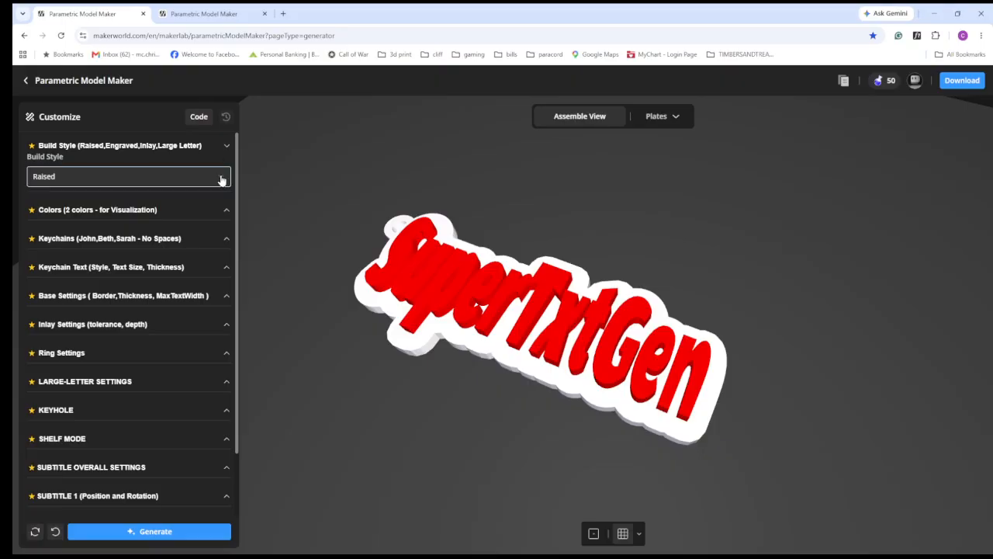
click(227, 147)
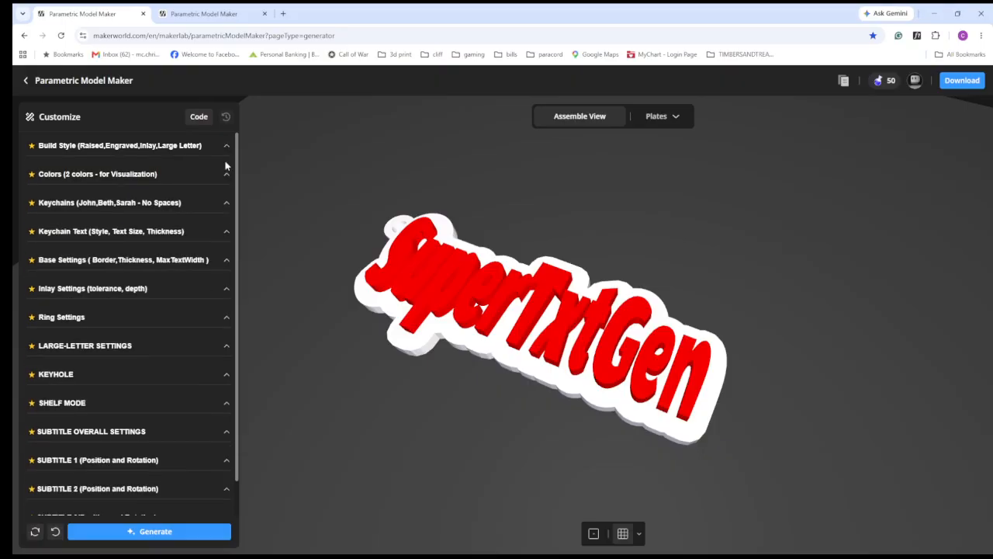
- Review the colour settings and the list of available text colours for the keychain
click(227, 174)
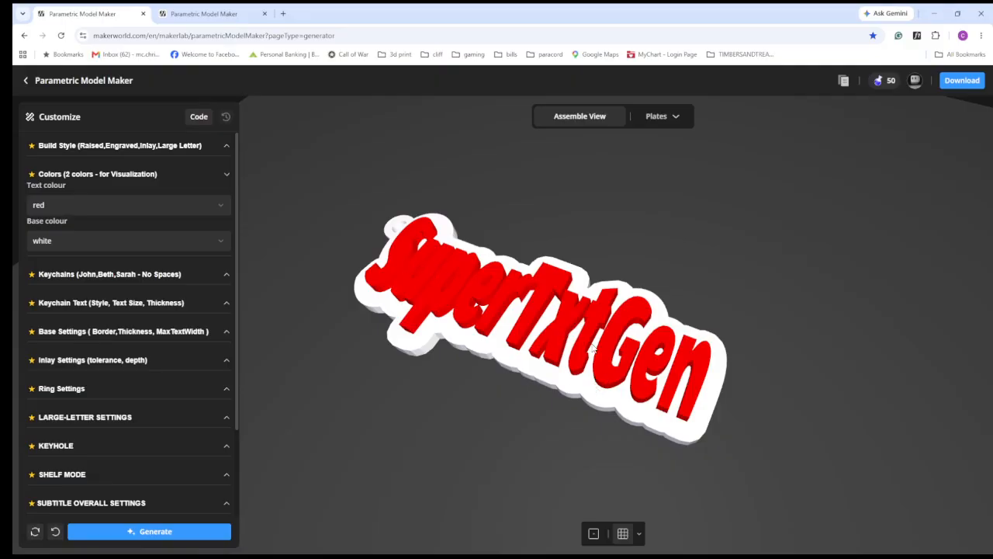
drag(591, 347, 552, 399)
click(145, 205)
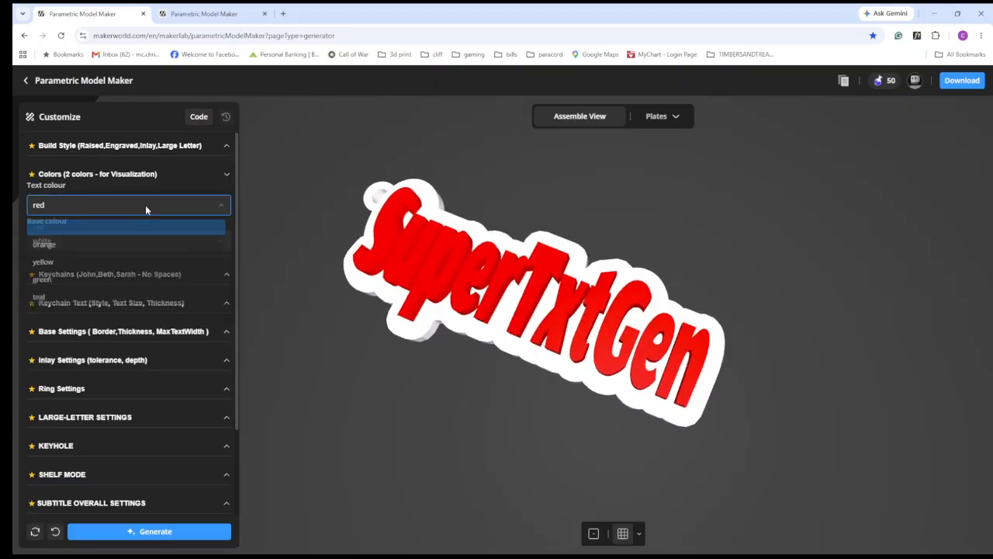
scroll(124, 271, down, 3)
scroll(124, 276, up, 3)
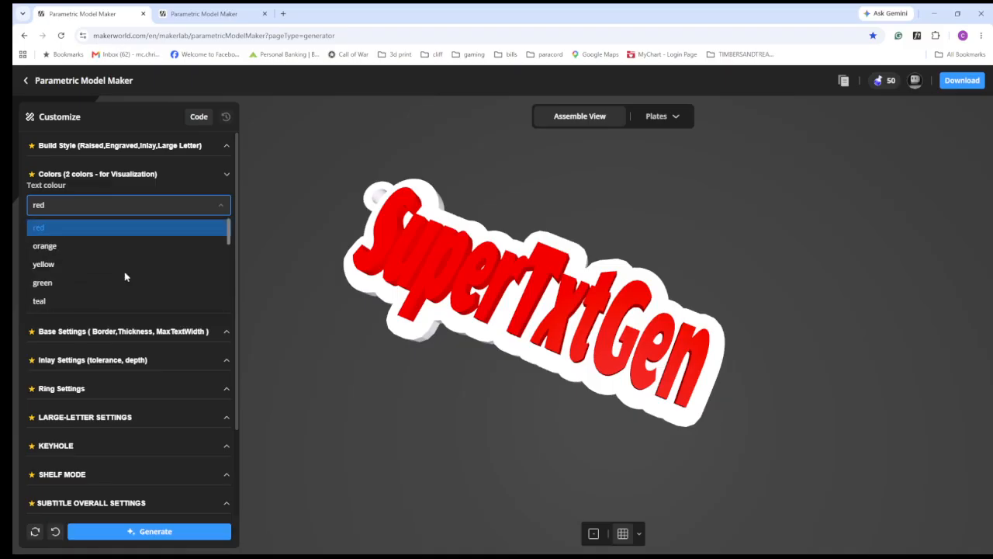
scroll(124, 277, down, 3)
scroll(128, 279, up, 2)
scroll(128, 279, up, 2)
click(223, 207)
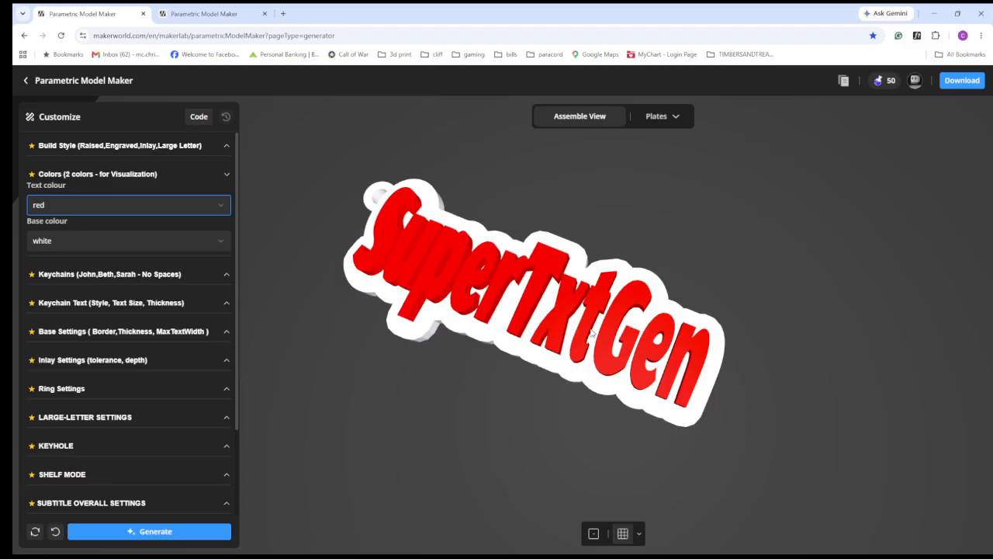
click(227, 175)
- Replace the keychain text with a single first name and generate the model
click(223, 203)
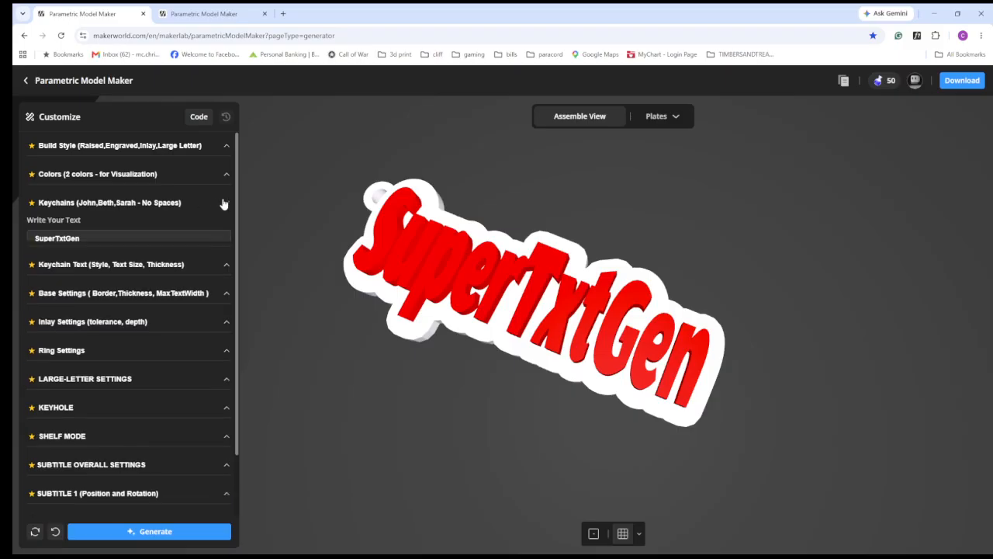
click(94, 239)
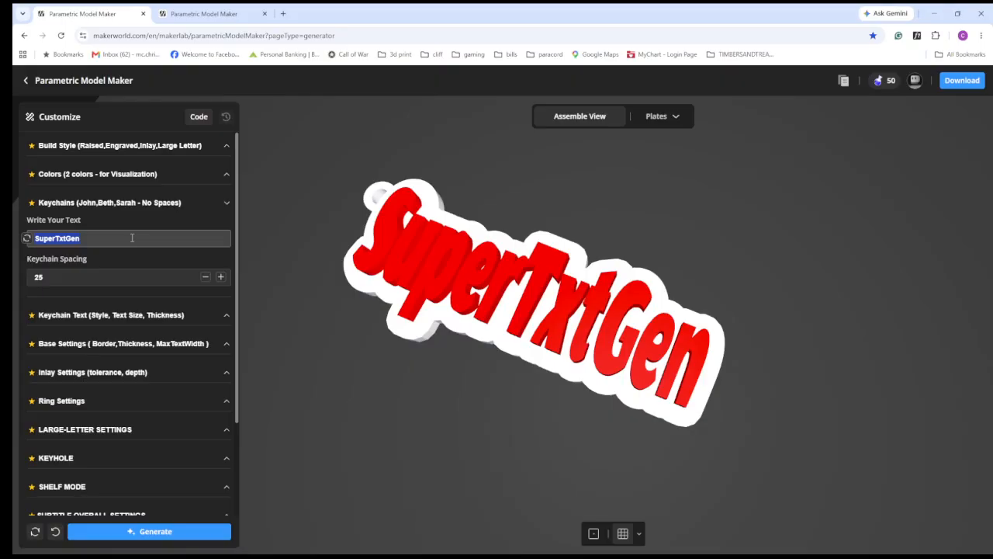
text(John)
key(Return)
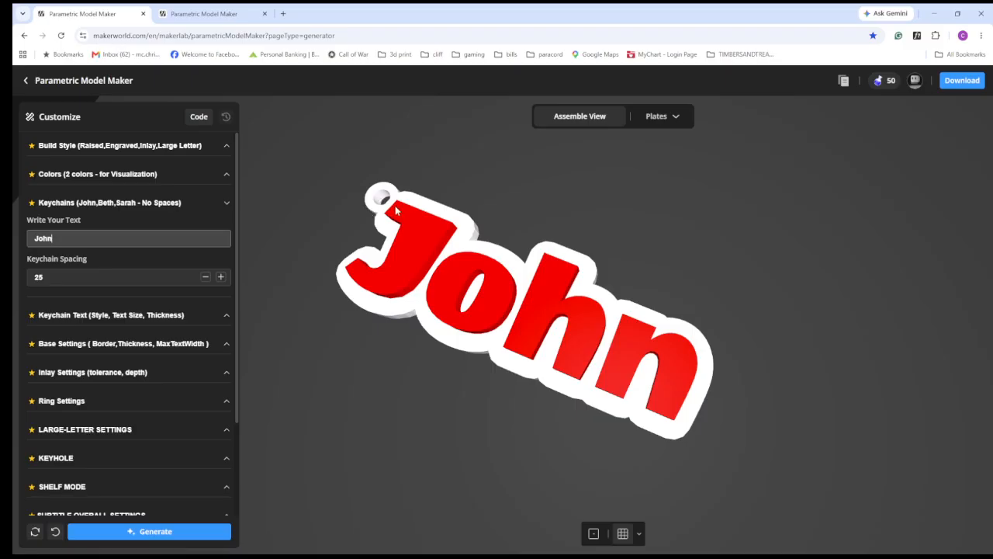
drag(587, 420, 615, 432)
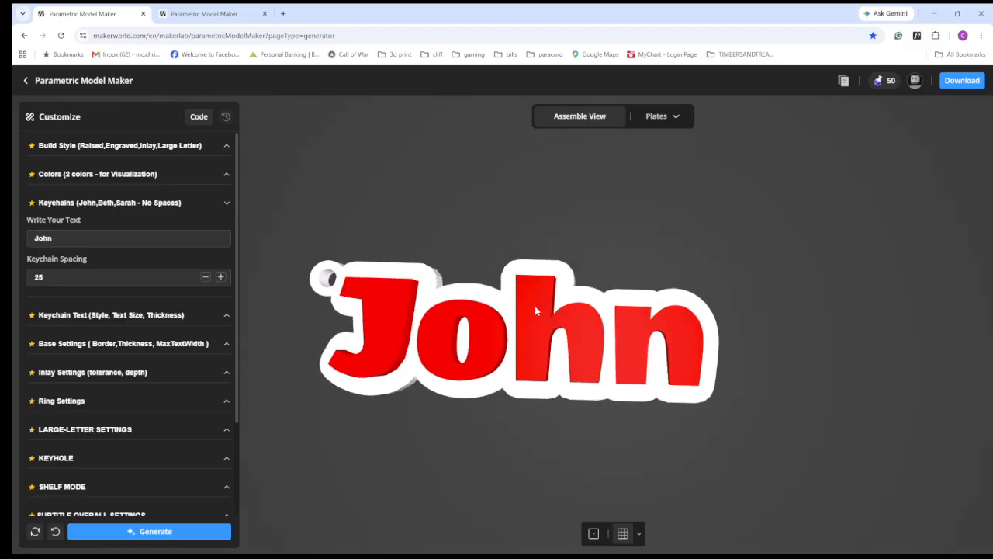
scroll(769, 309, down, 3)
scroll(770, 313, down, 3)
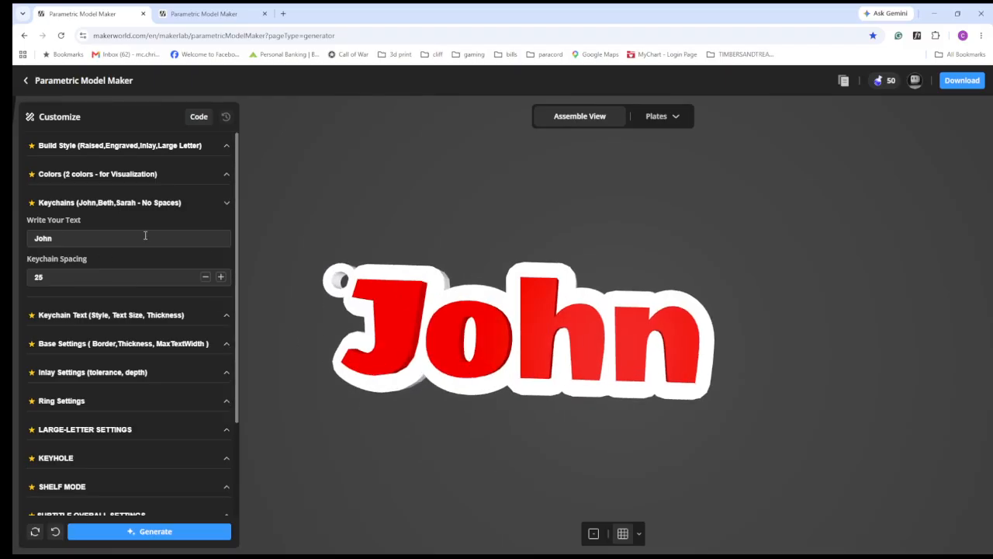
- Change the keychain text to three comma-separated first names without spaces and generate the keychains
double_click(79, 236)
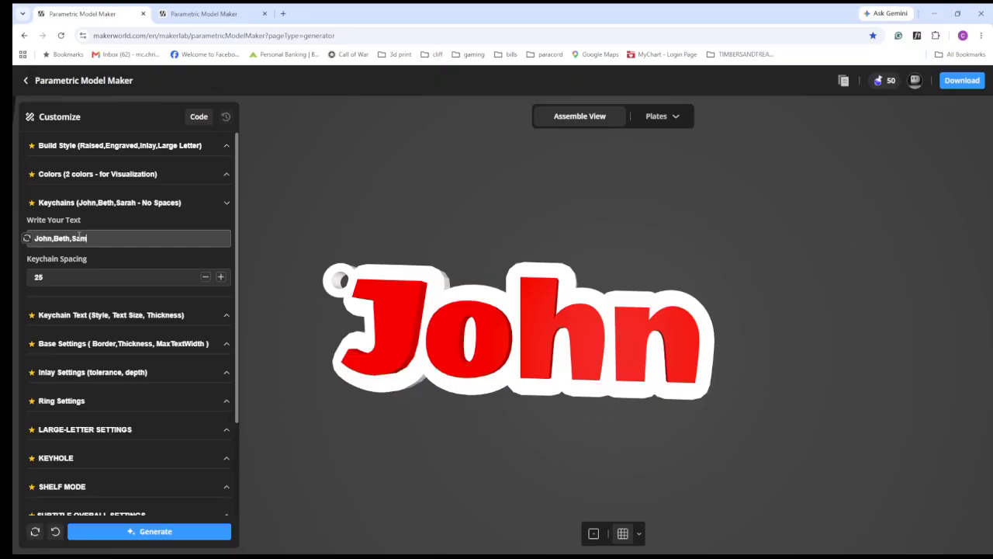
click(208, 531)
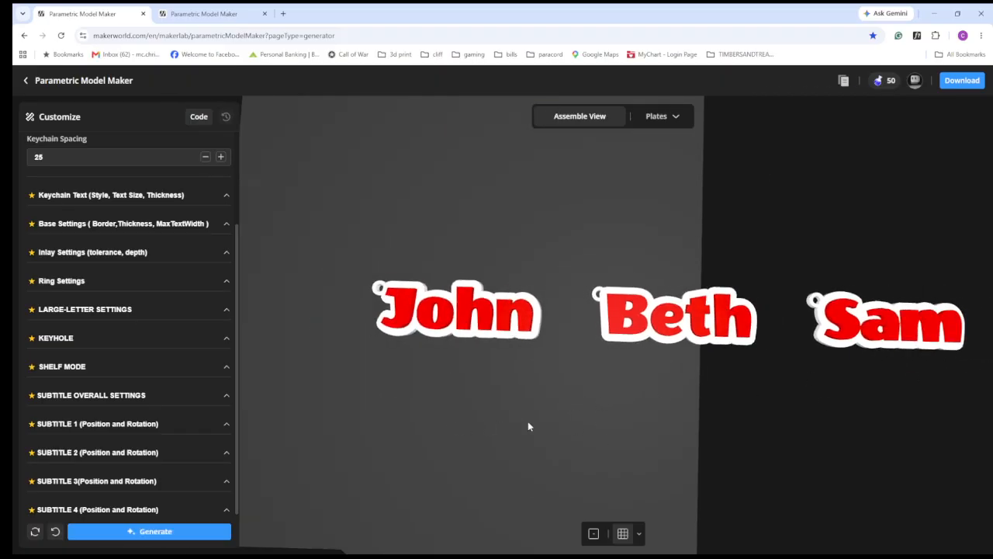
- Change the build style to Inlay and generate the three keychains
scroll(528, 420, up, 2)
scroll(178, 248, up, 2)
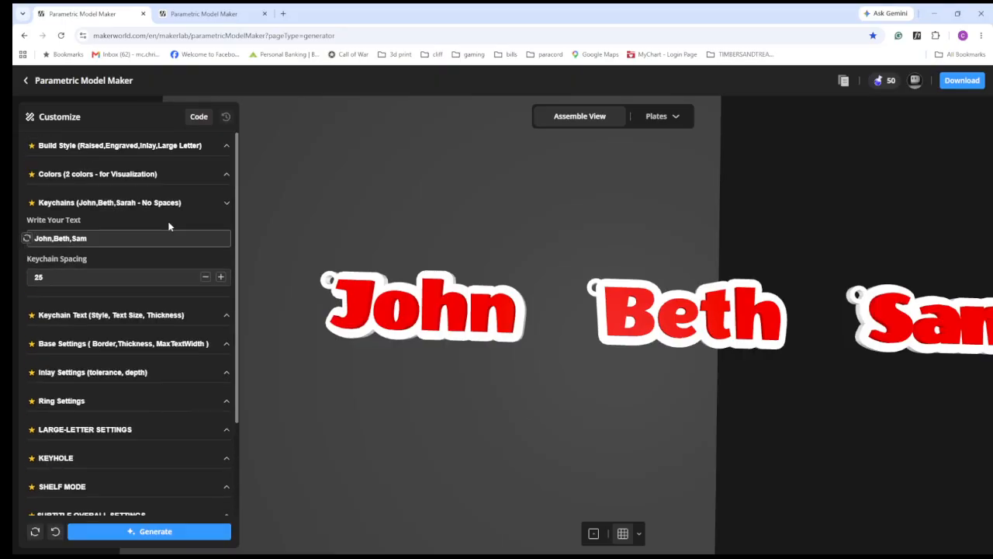
click(129, 146)
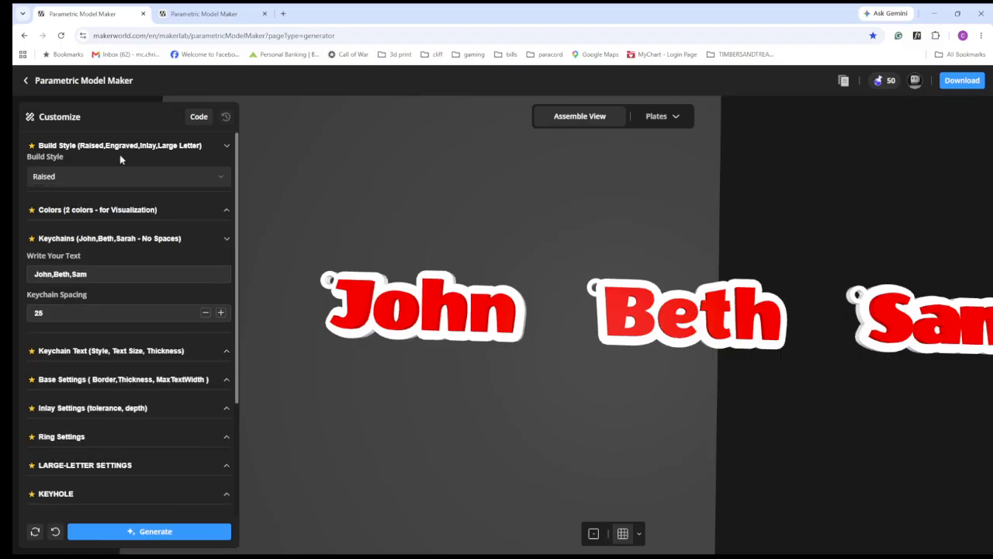
click(74, 177)
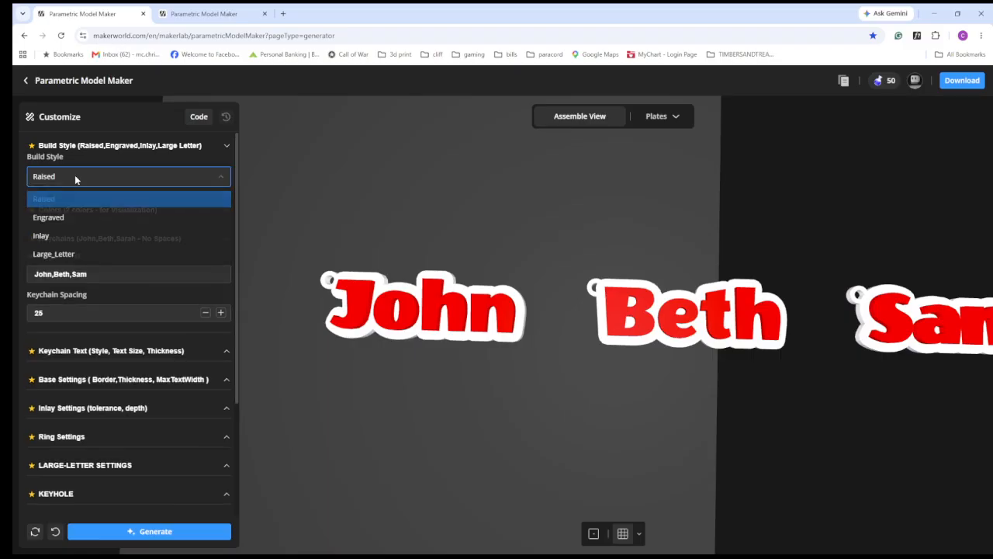
click(66, 236)
click(158, 532)
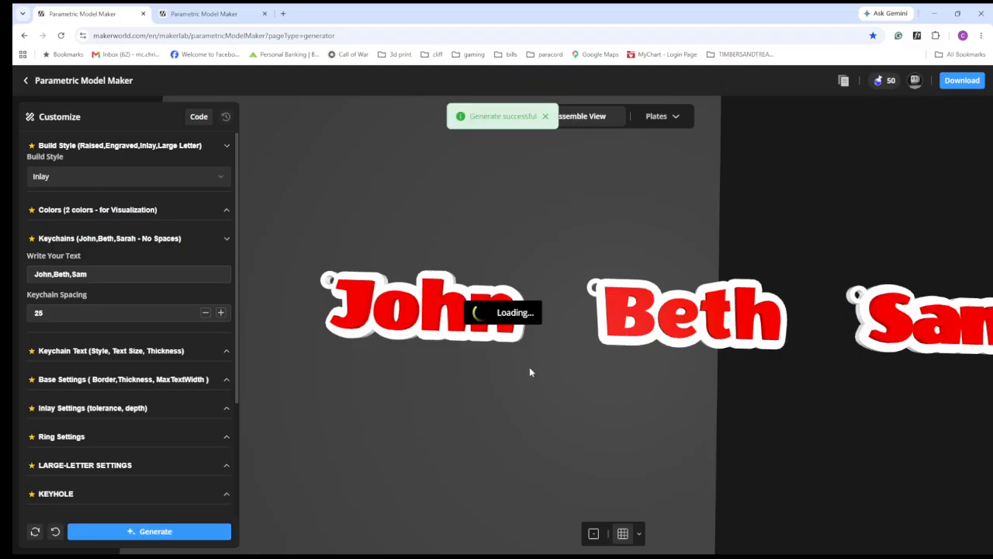
- Inspect the separate print plates for the inlay keychains, first the white bases and the red letters after them
click(652, 118)
click(587, 157)
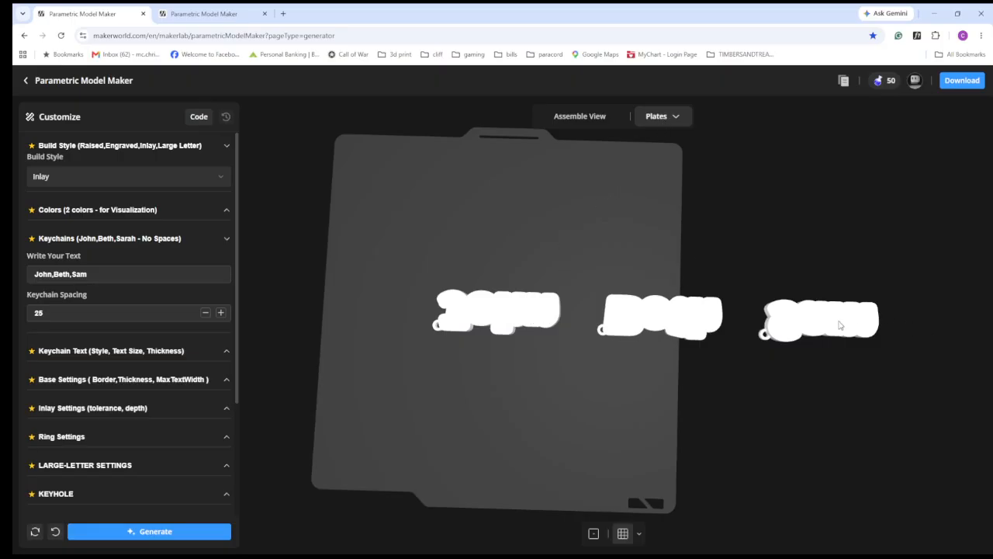
click(671, 116)
click(592, 191)
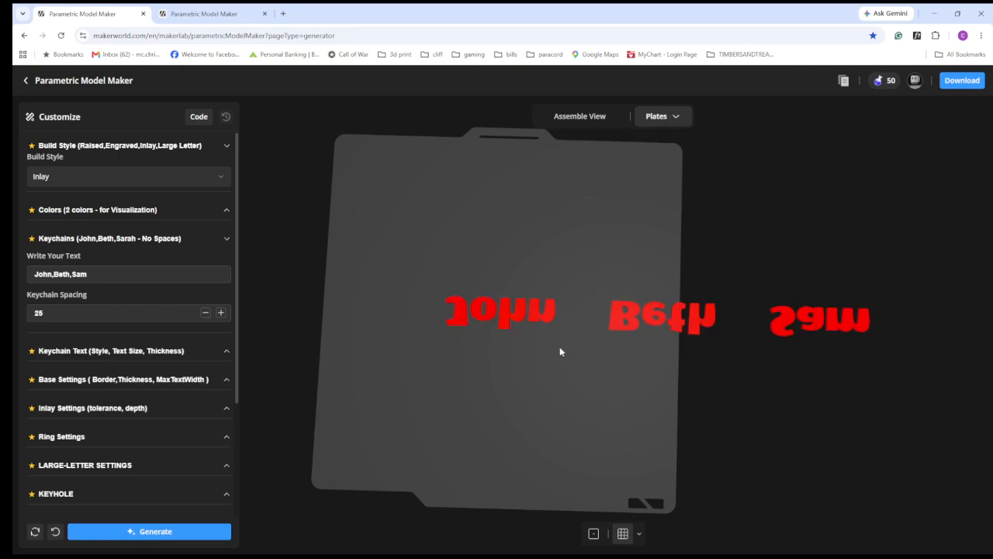
drag(563, 404, 611, 255)
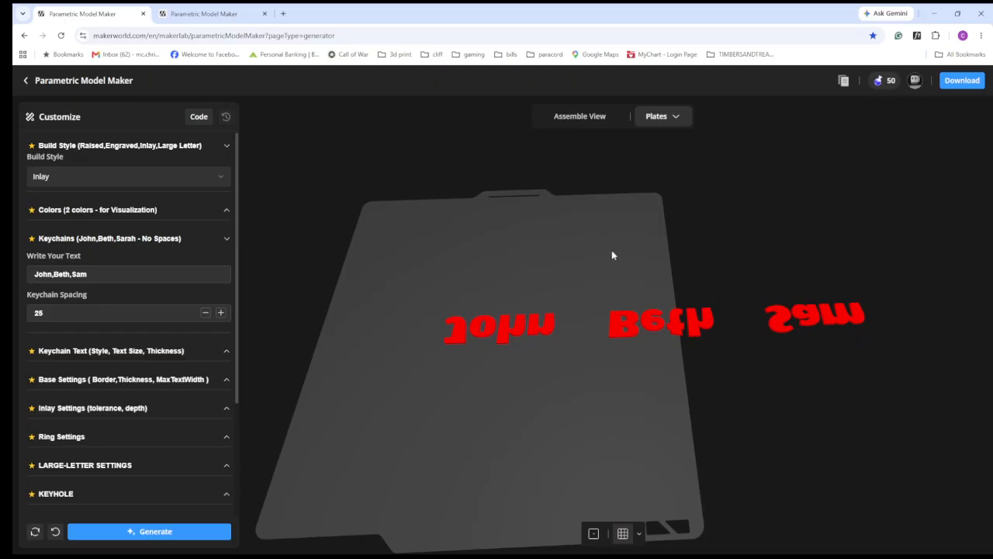
- Open the keychain text settings for font, size and height, and return to the assembled view of the keychains
click(227, 240)
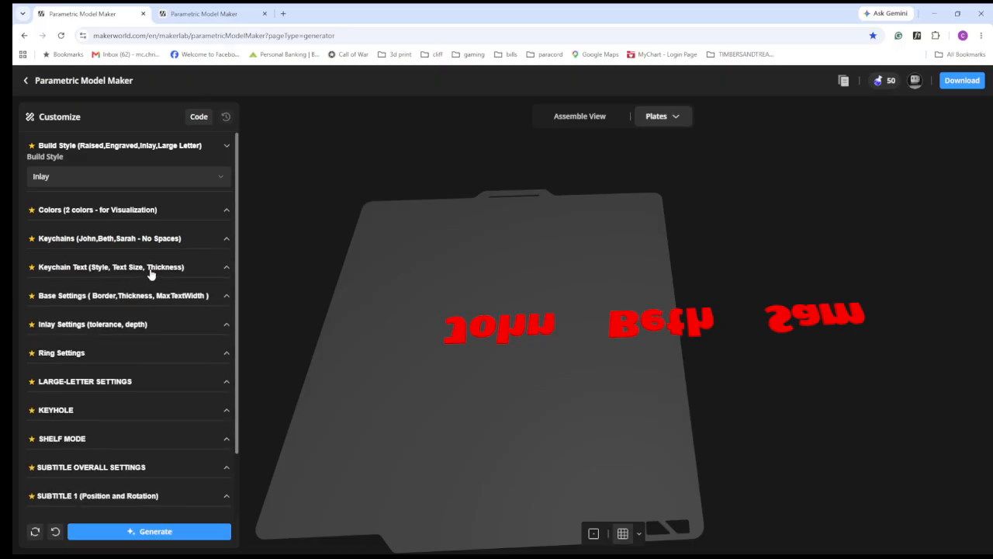
click(225, 267)
scroll(198, 295, down, 1)
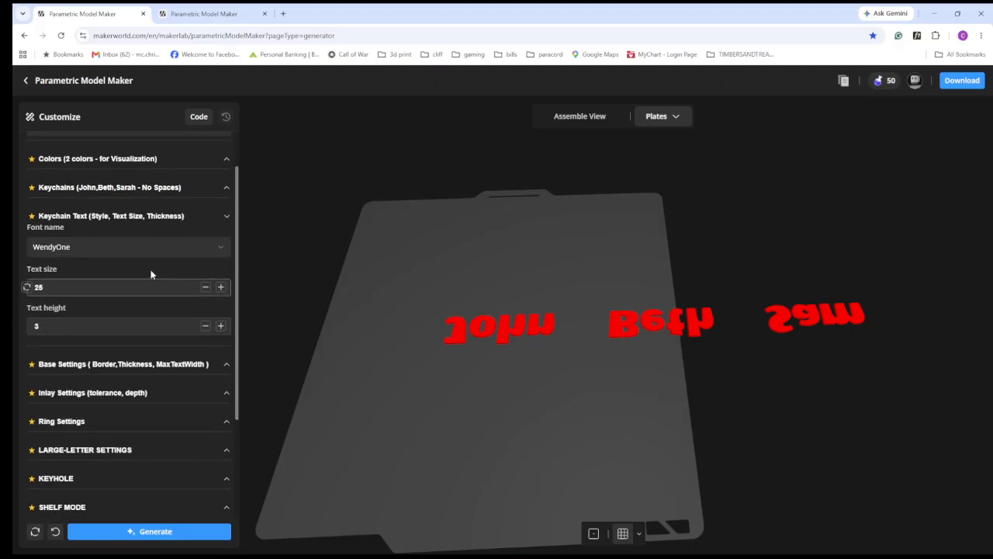
drag(259, 284, 359, 324)
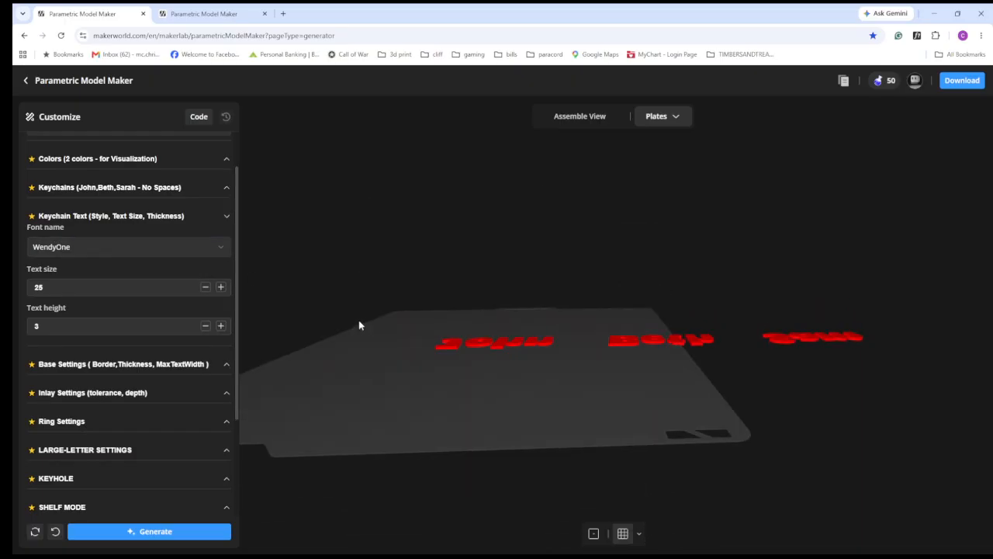
click(572, 119)
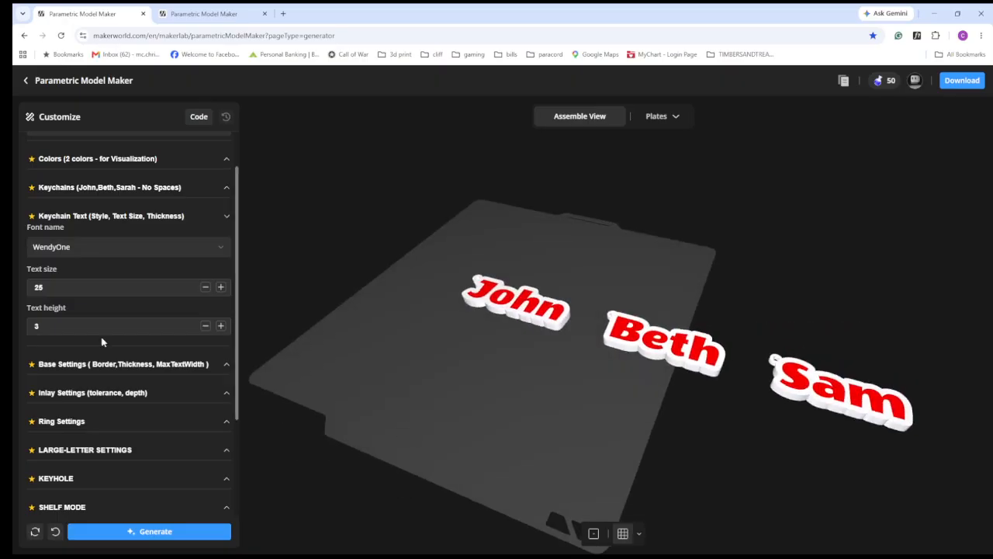
- Choose the Pacifico script font for the keychain text and generate the model
click(133, 249)
scroll(129, 315, down, 3)
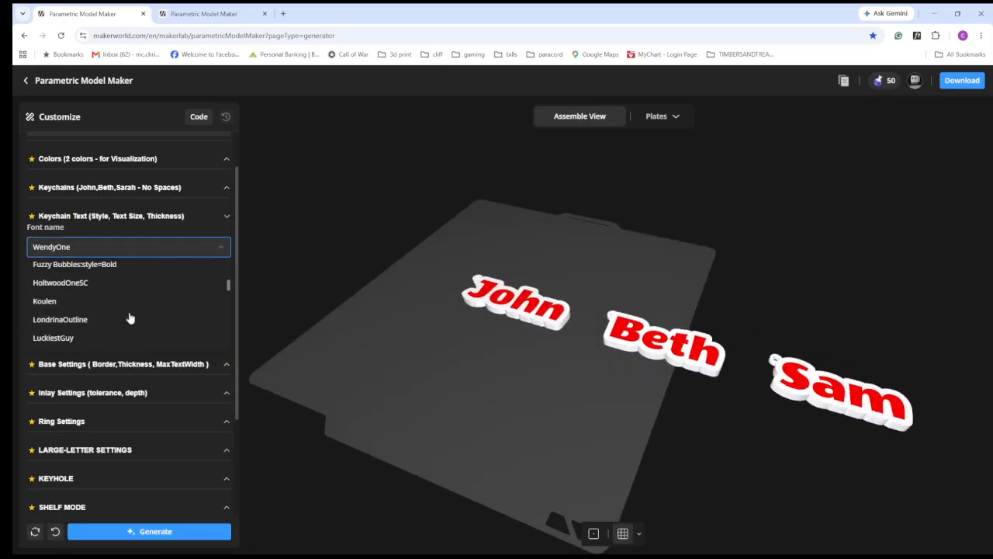
scroll(130, 318, down, 5)
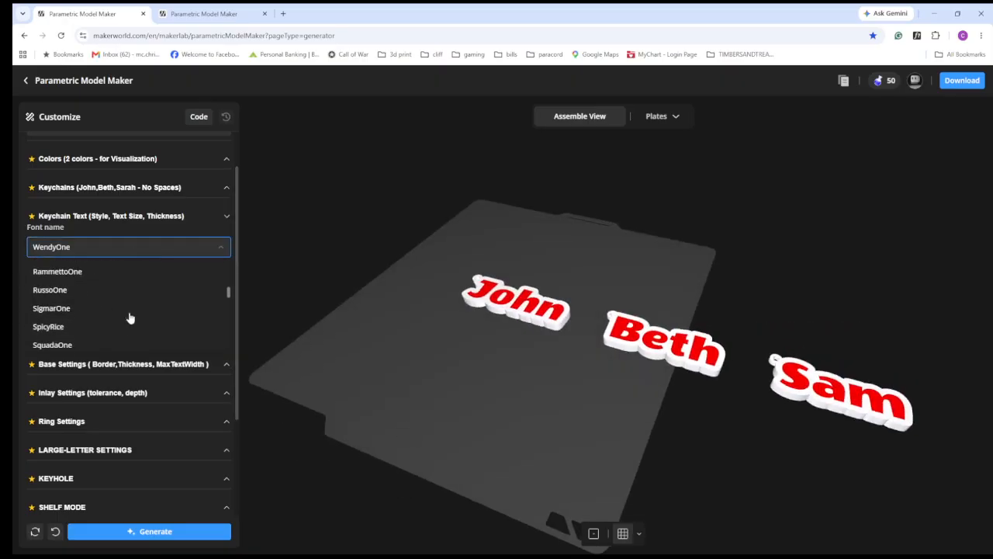
scroll(130, 318, down, 5)
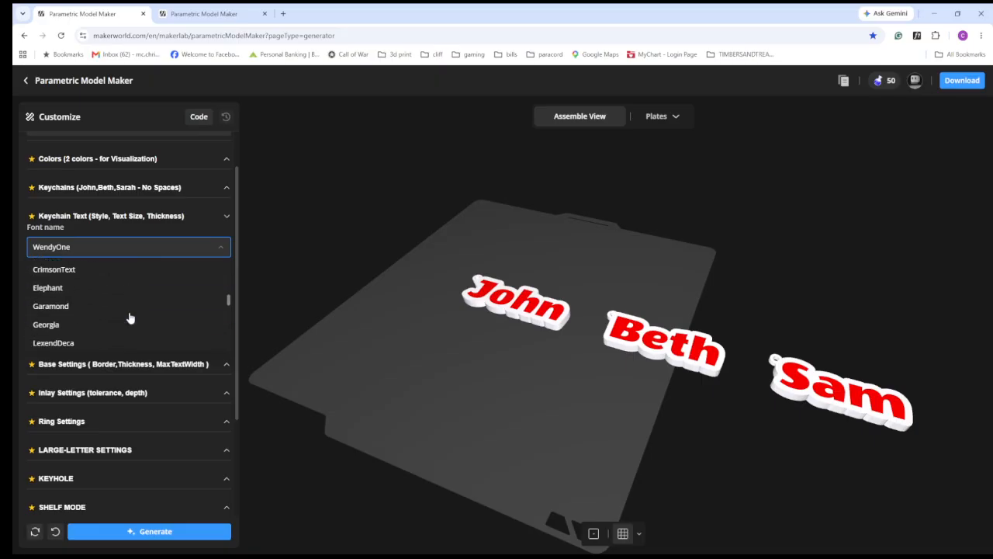
scroll(129, 318, down, 1)
scroll(127, 319, down, 1)
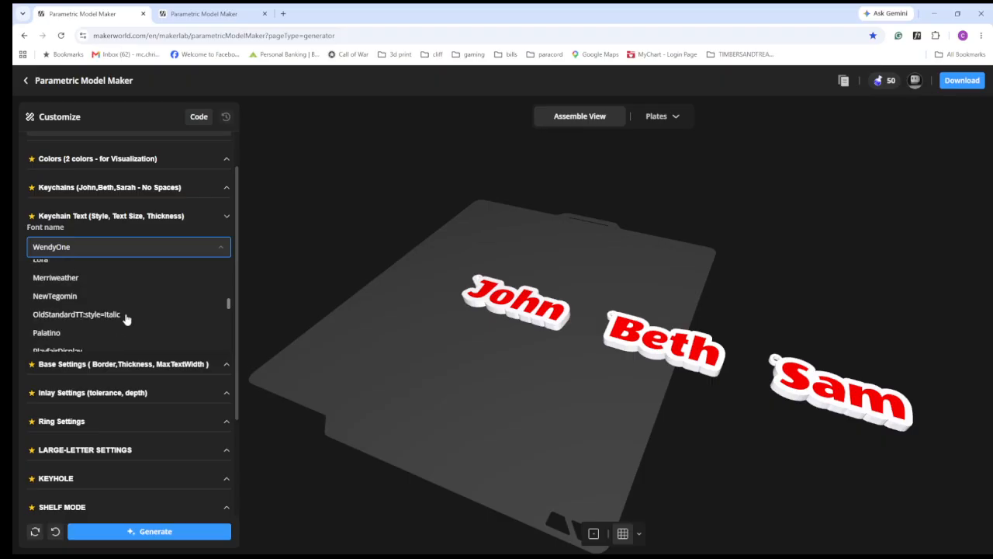
scroll(127, 319, down, 2)
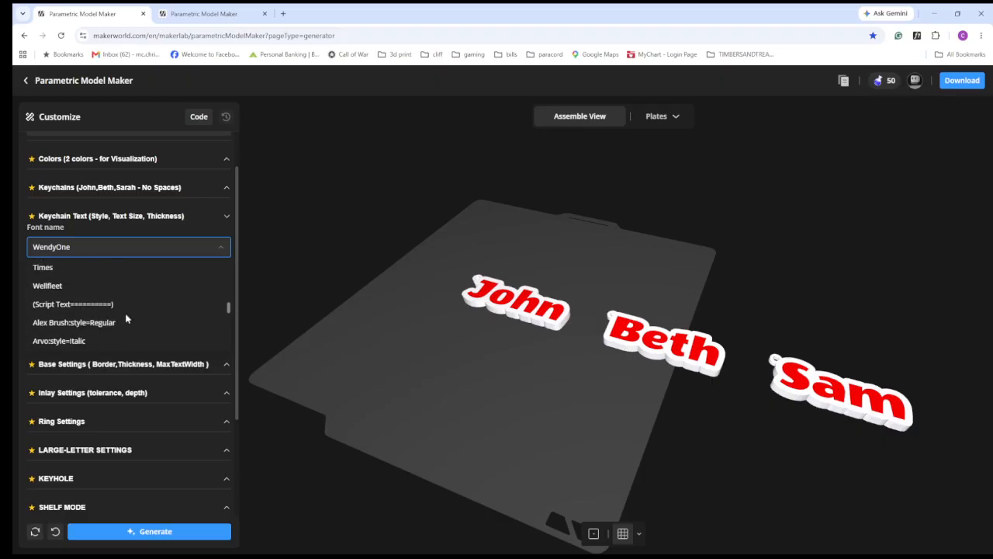
scroll(128, 318, down, 1)
scroll(128, 319, down, 3)
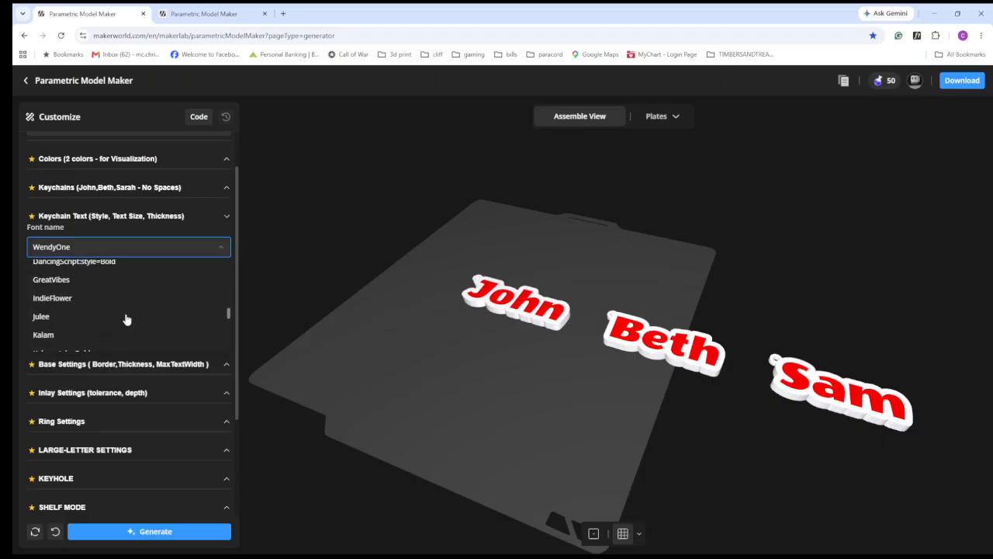
scroll(128, 320, down, 1)
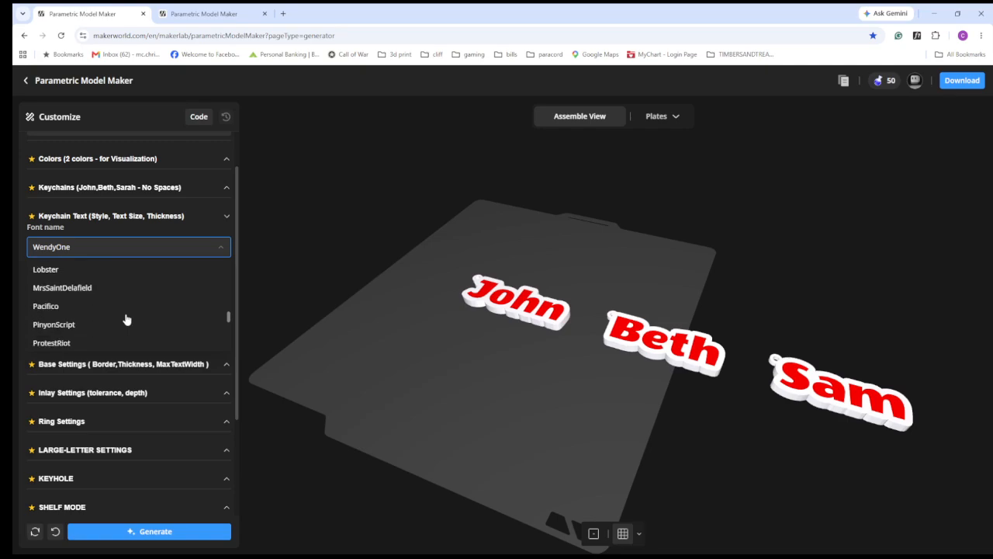
click(40, 306)
click(140, 532)
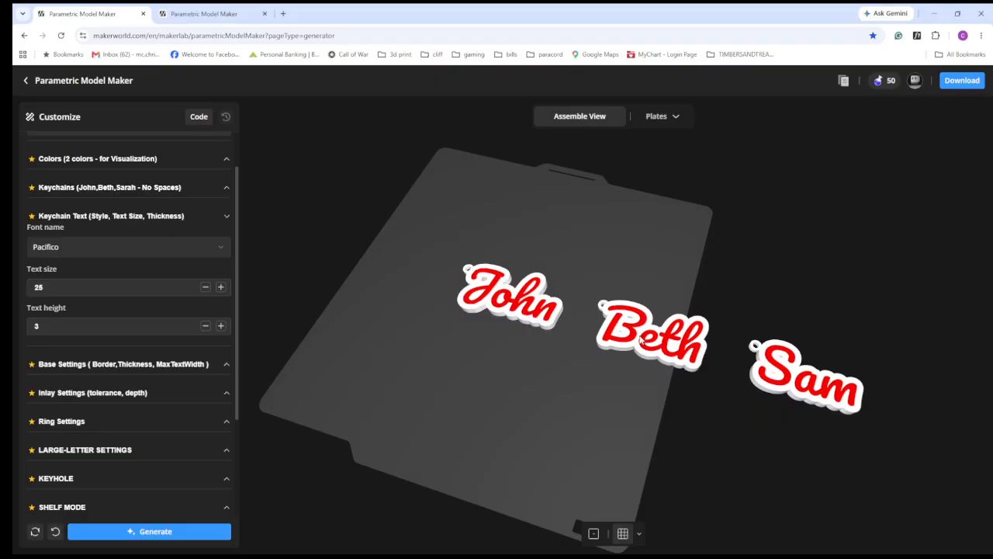
- Open the base settings and examine the border and base thickness of the script-font keychains up close
drag(537, 347, 563, 388)
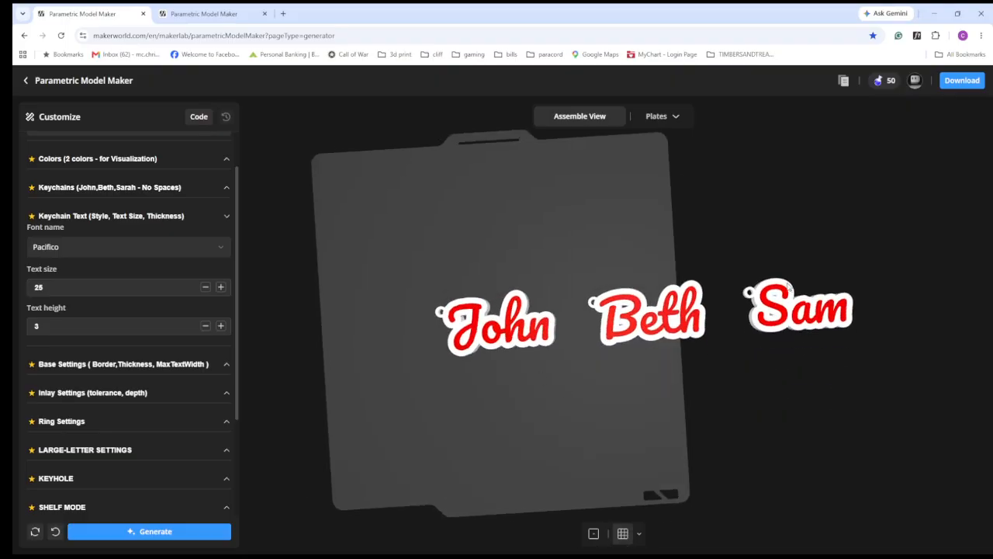
drag(440, 373, 429, 363)
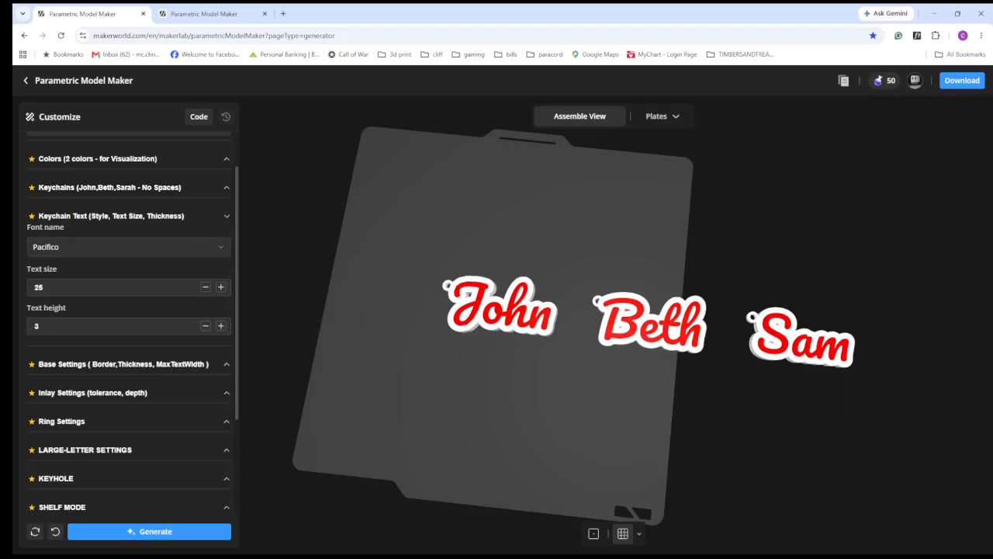
click(226, 218)
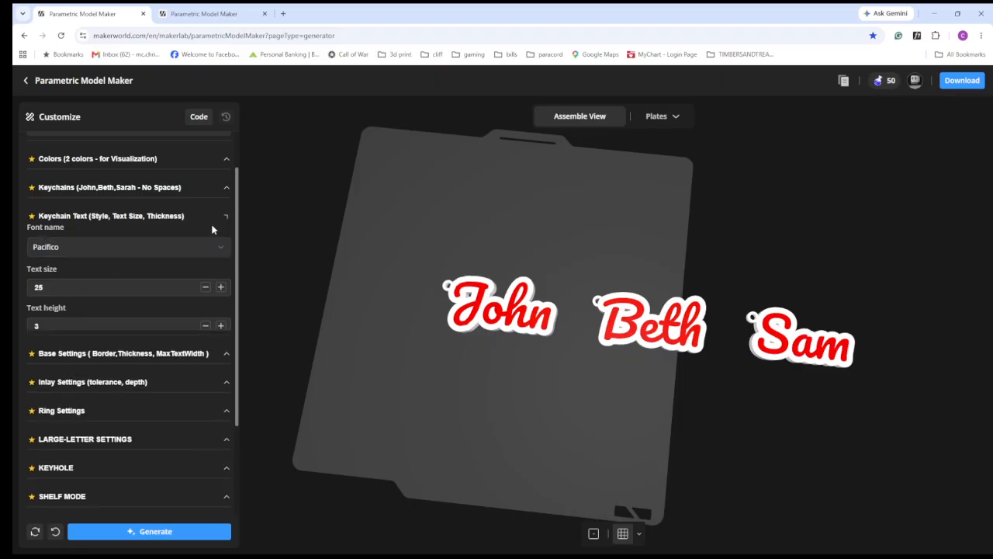
click(223, 245)
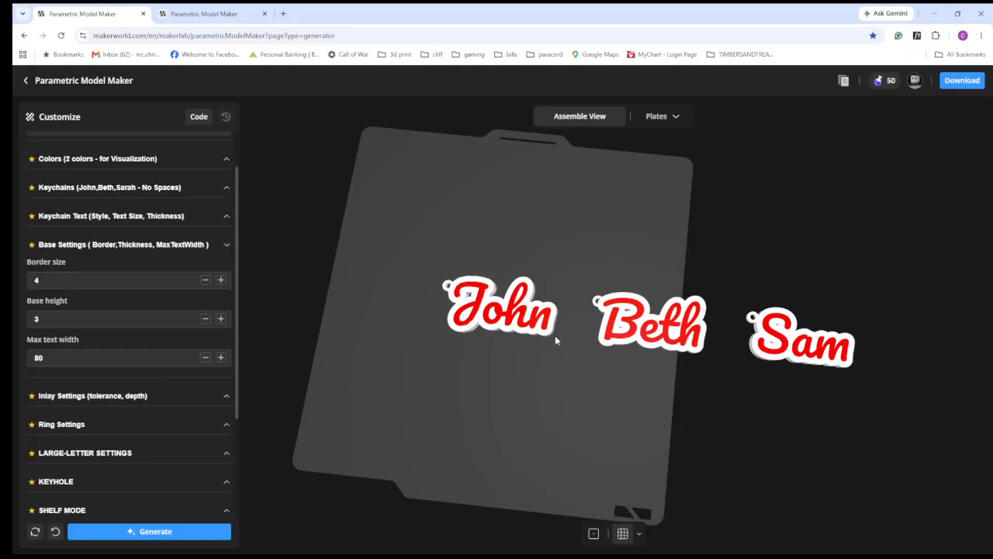
scroll(554, 335, up, 5)
scroll(454, 325, up, 5)
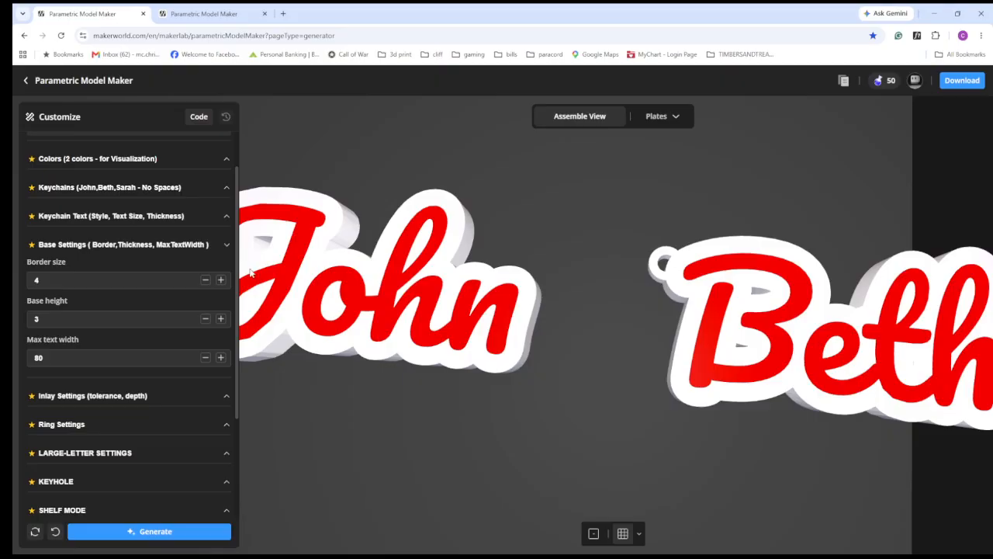
drag(528, 430, 524, 389)
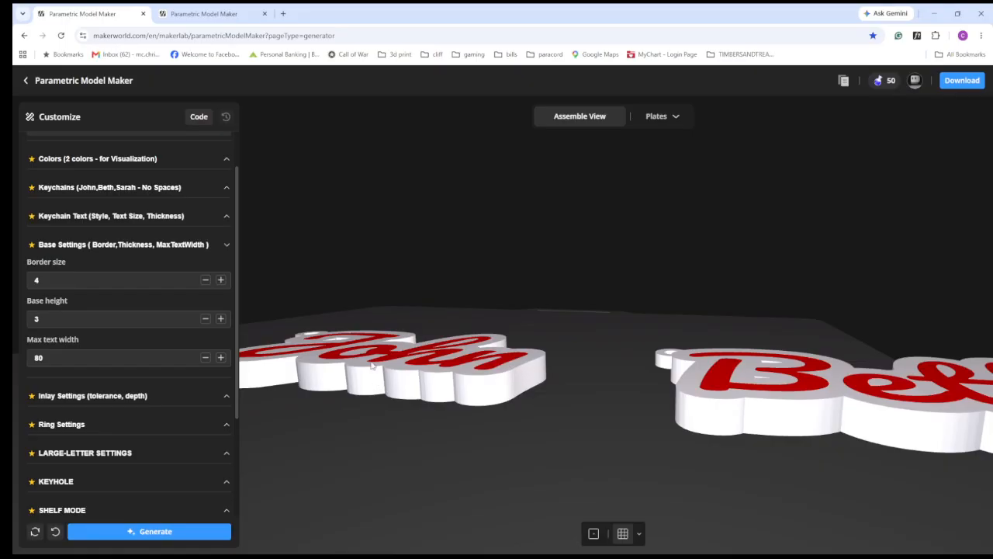
- Set the build style to Raised and generate the keychains
scroll(101, 198, up, 1)
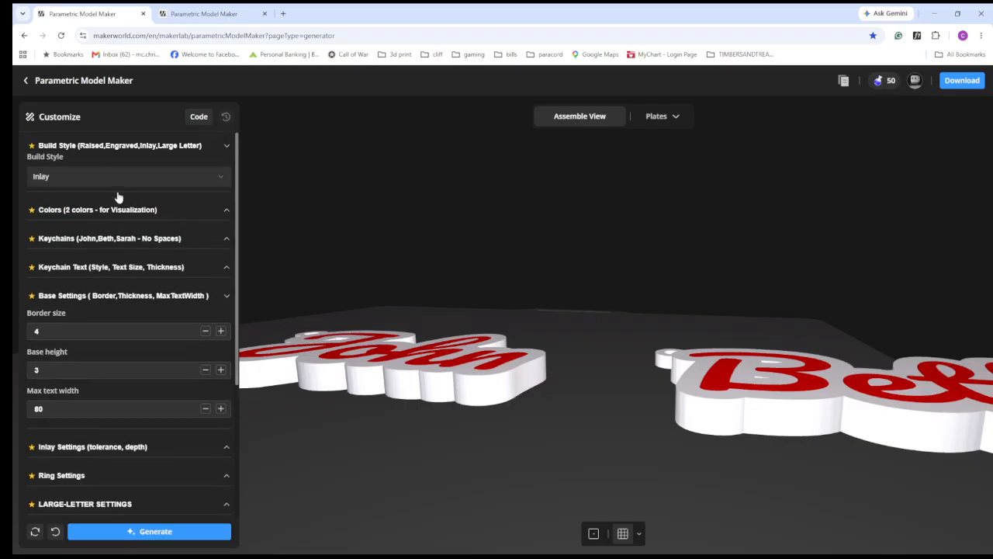
click(85, 178)
click(48, 199)
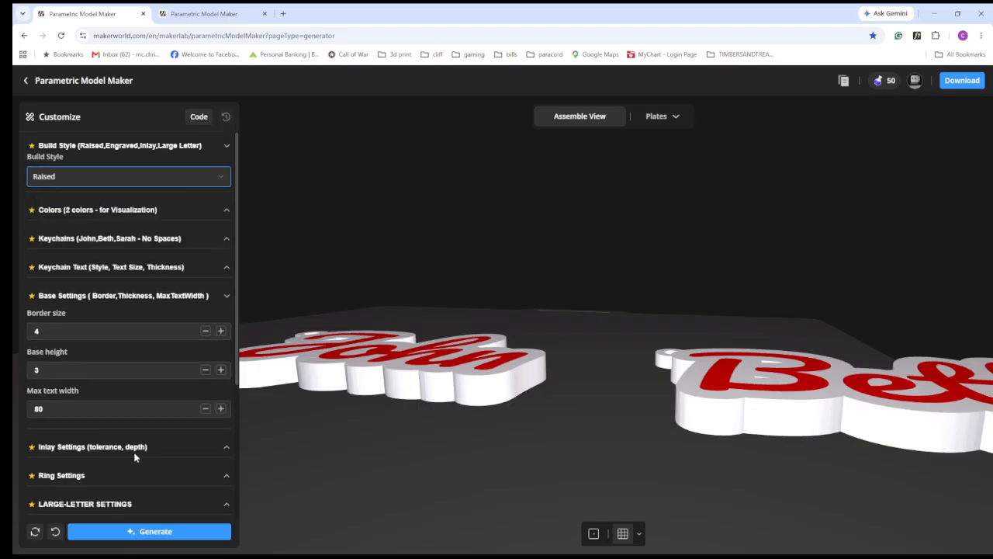
click(148, 535)
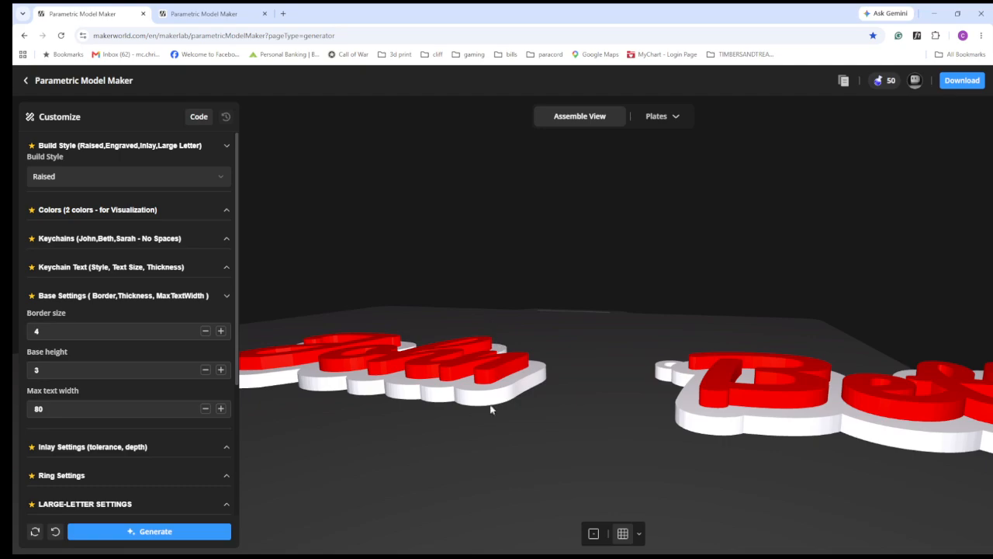
- Examine the raised script letters on their bases from the side and from above
drag(492, 405, 479, 383)
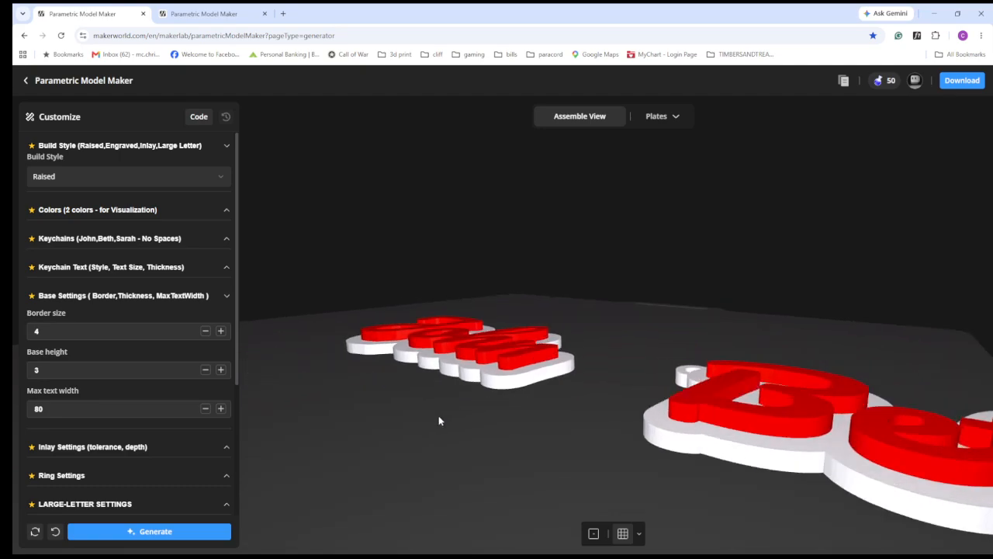
drag(554, 402, 586, 456)
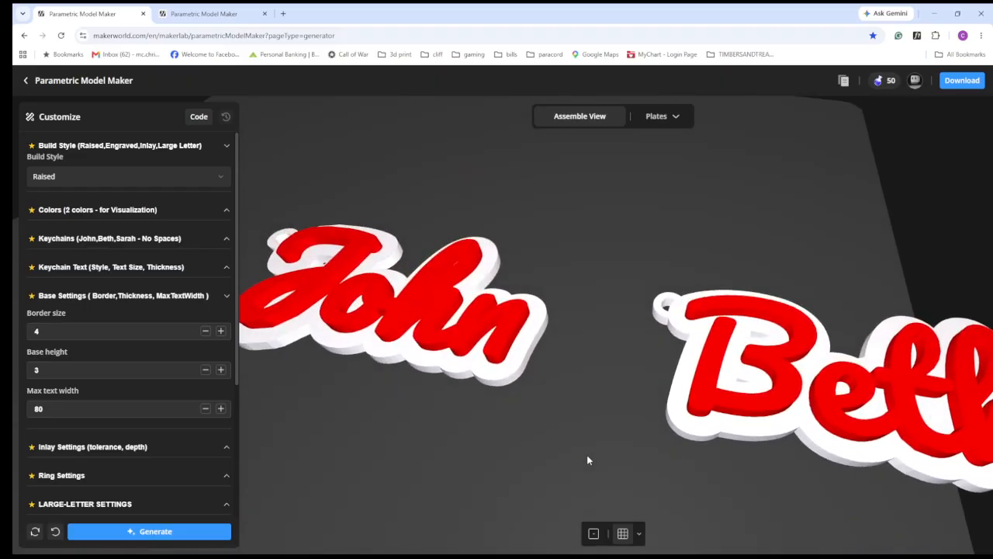
scroll(578, 342, down, 3)
scroll(578, 339, down, 3)
drag(564, 354, 564, 402)
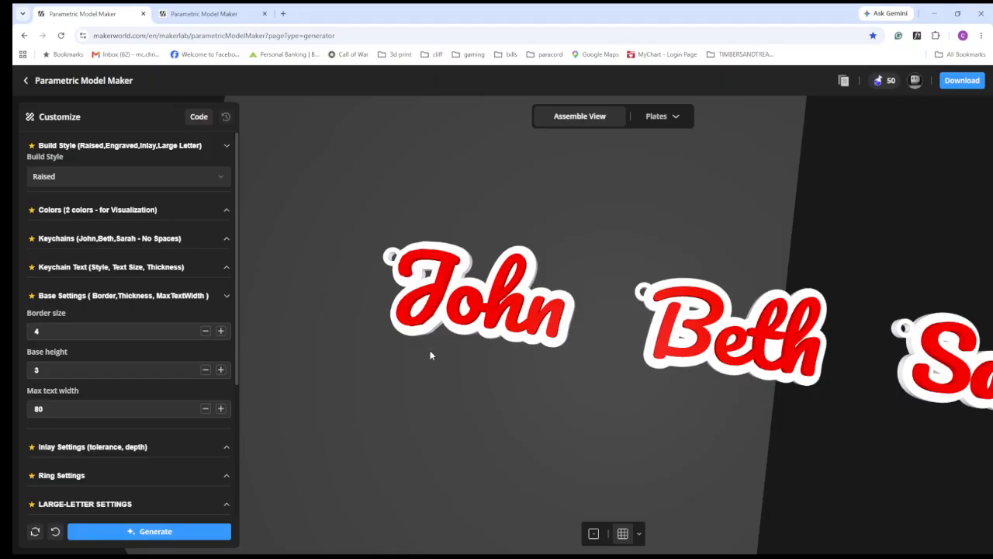
- Try a maximum text width of 30 in the base settings
click(69, 409)
double_click(69, 409)
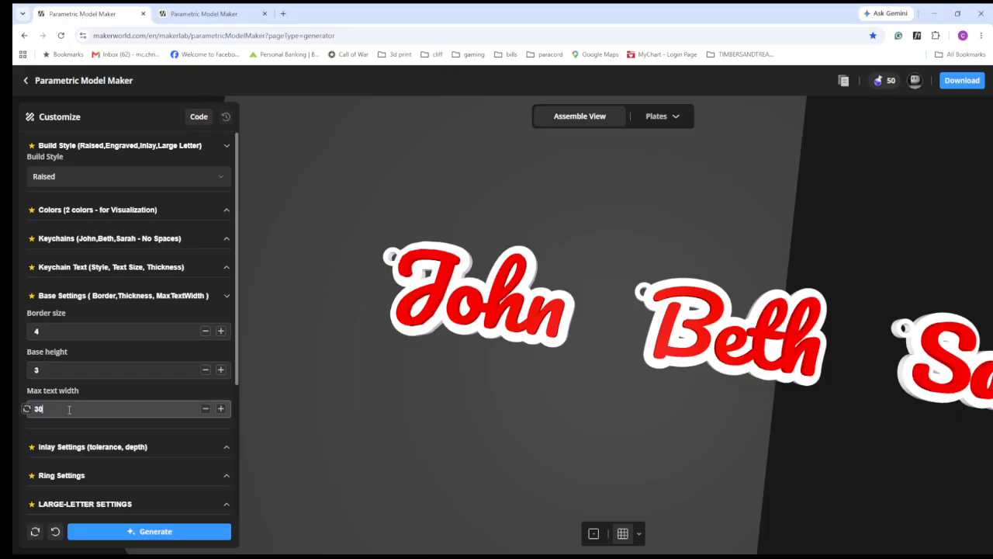
key(Return)
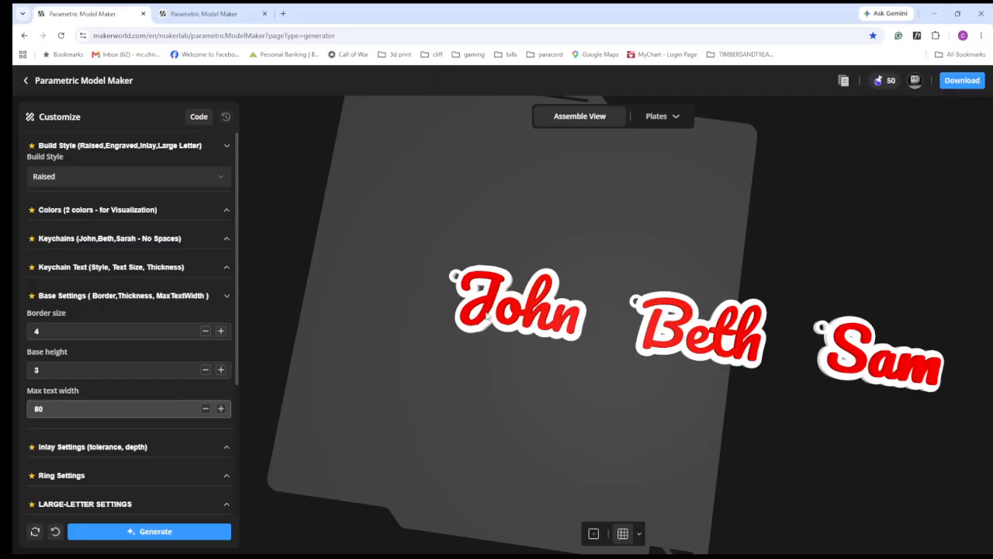
- Close the base settings and open the inlay settings for tolerance and depth
drag(442, 350, 297, 354)
click(226, 298)
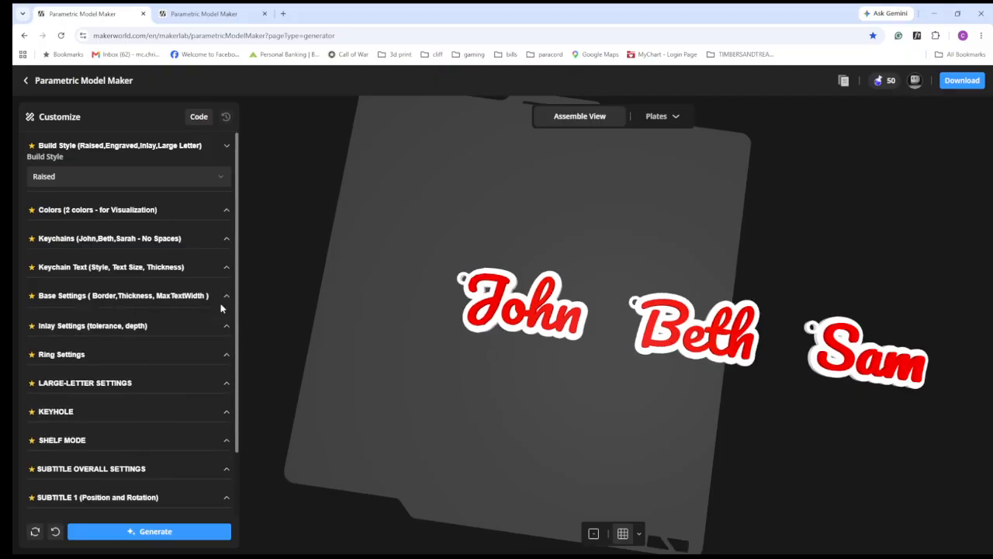
click(132, 325)
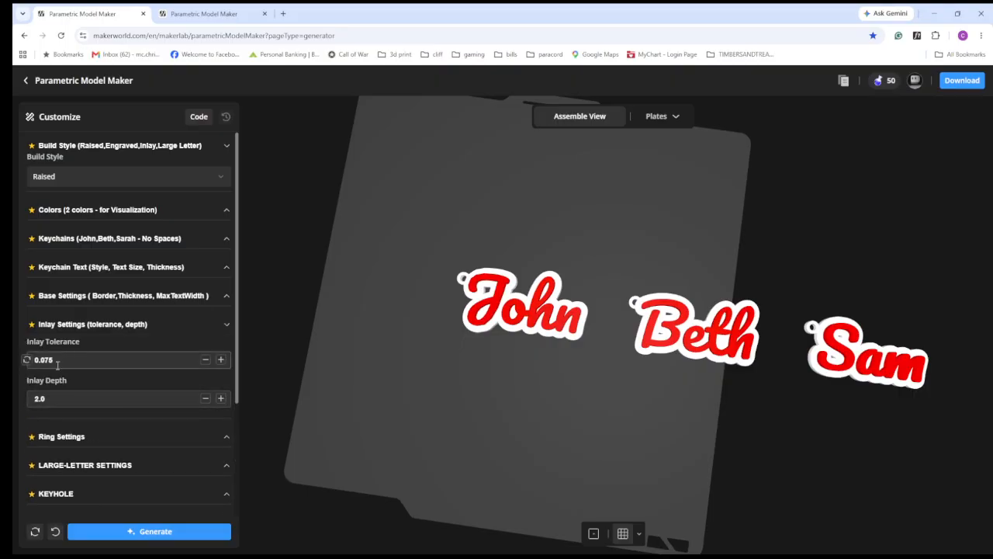
- Close the inlay settings and open the ring settings
scroll(541, 317, up, 1)
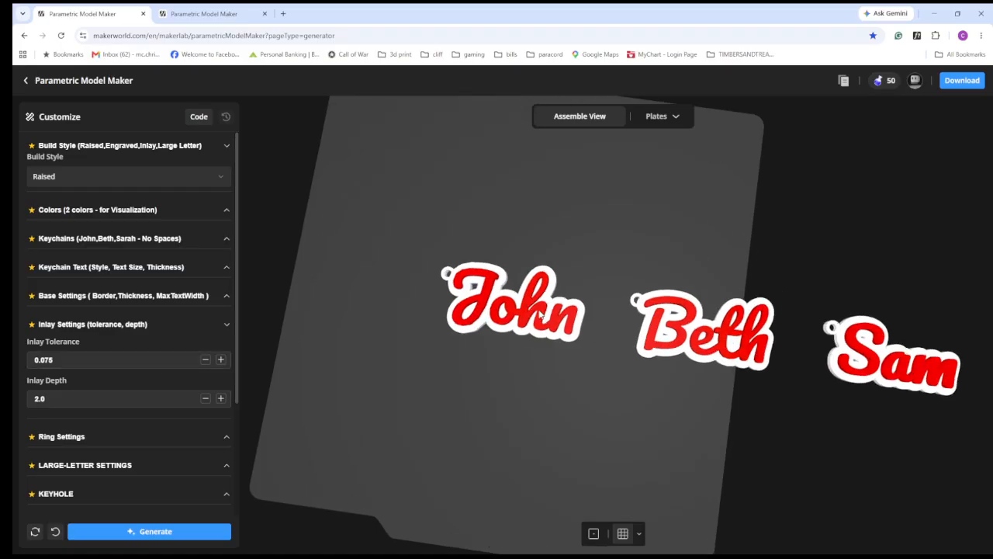
scroll(541, 316, up, 3)
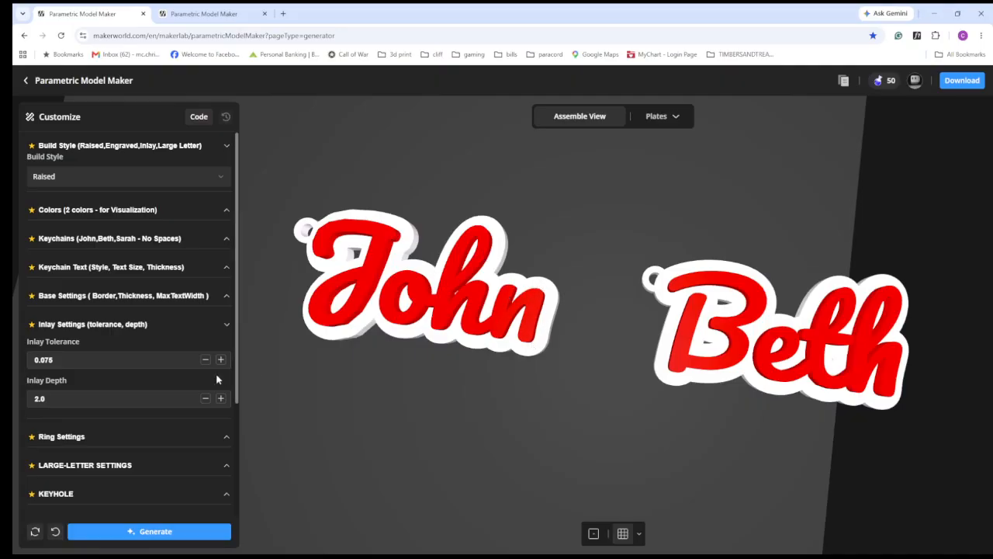
drag(482, 391, 469, 350)
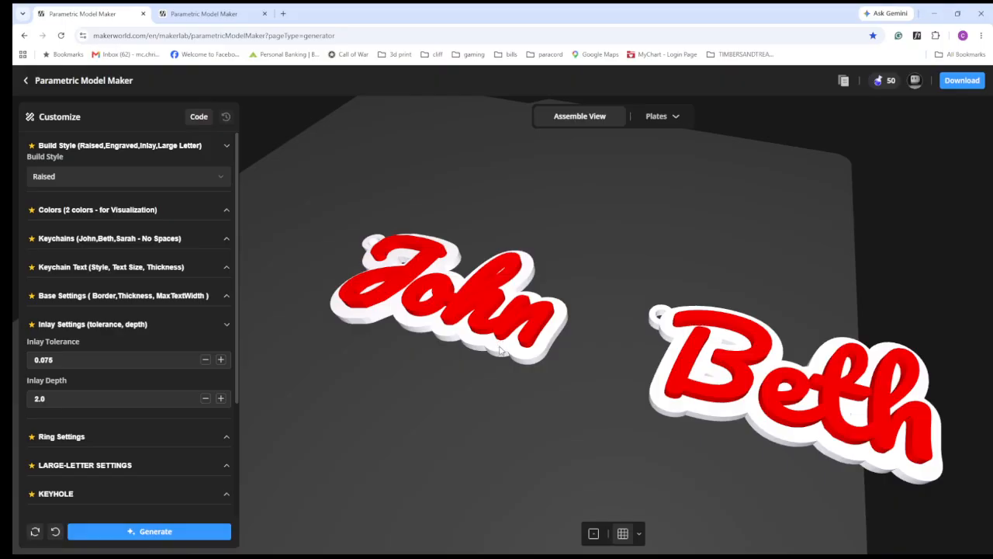
drag(500, 343, 496, 351)
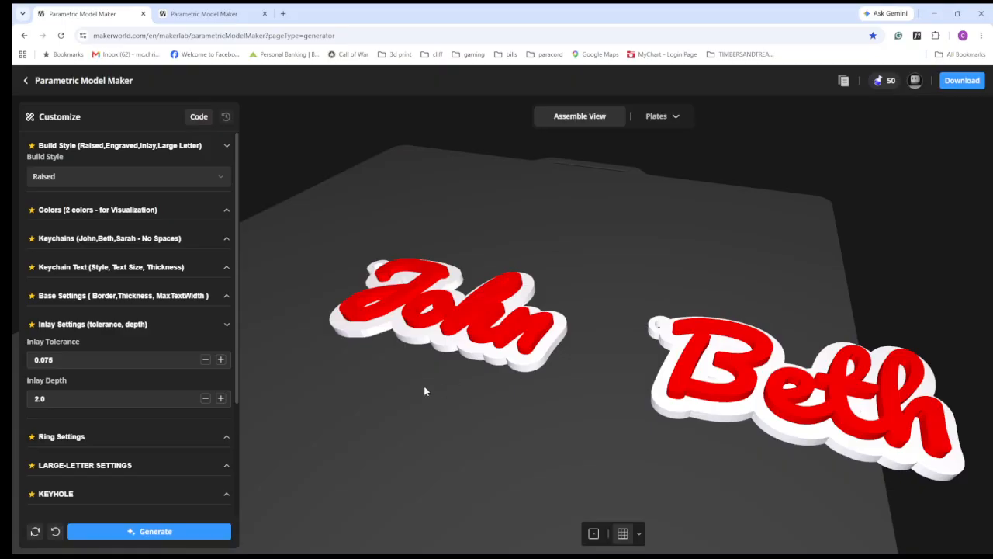
click(222, 326)
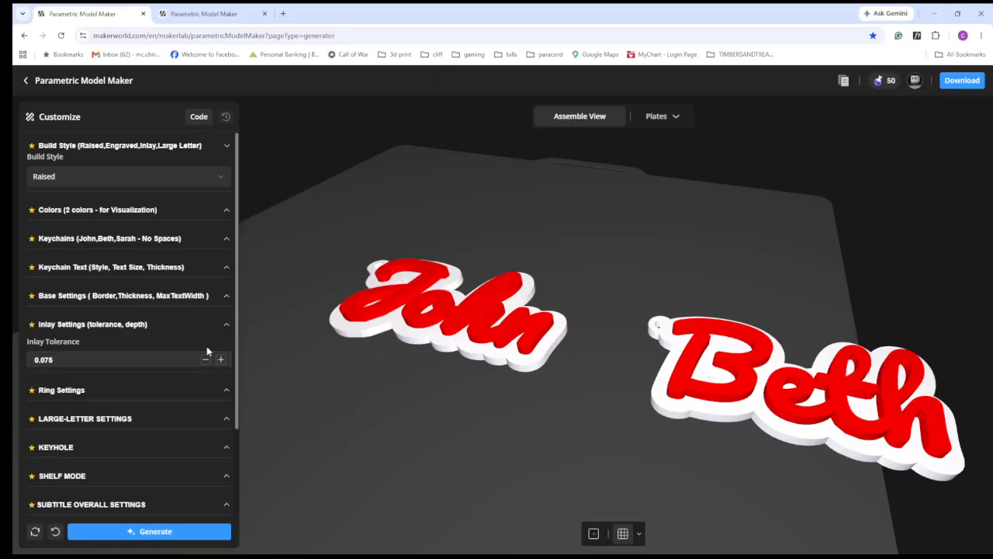
click(222, 353)
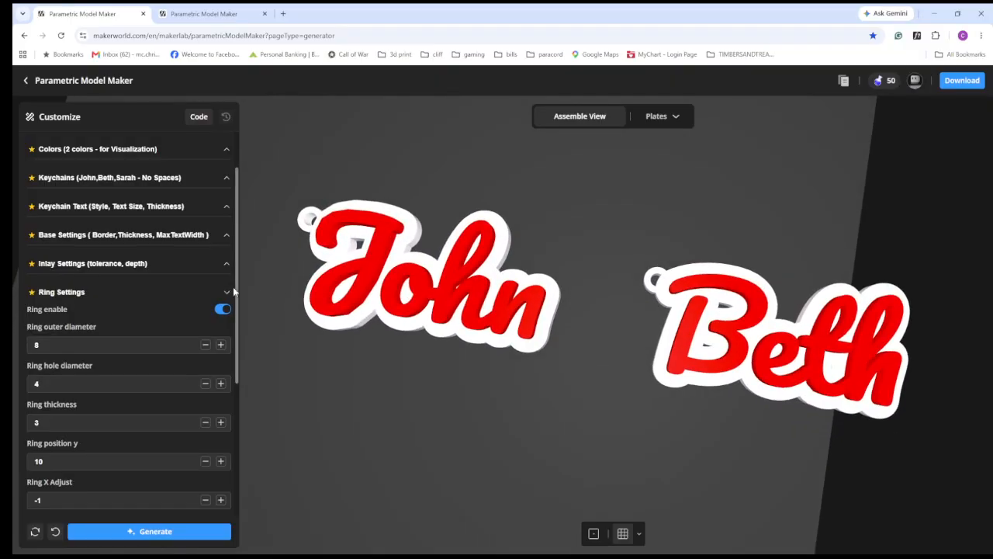
- Disable the ring and generate the keychains to inspect them without rings
click(223, 308)
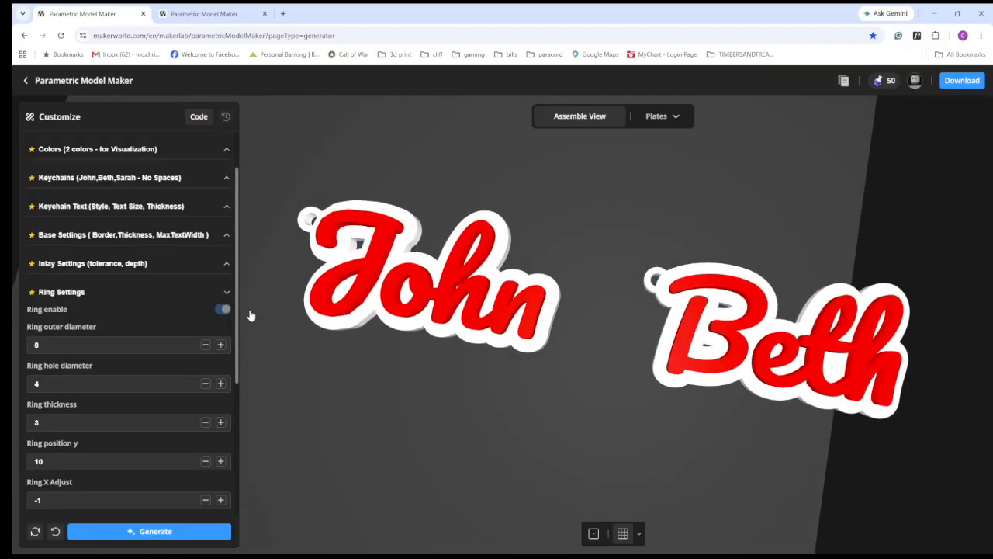
click(200, 537)
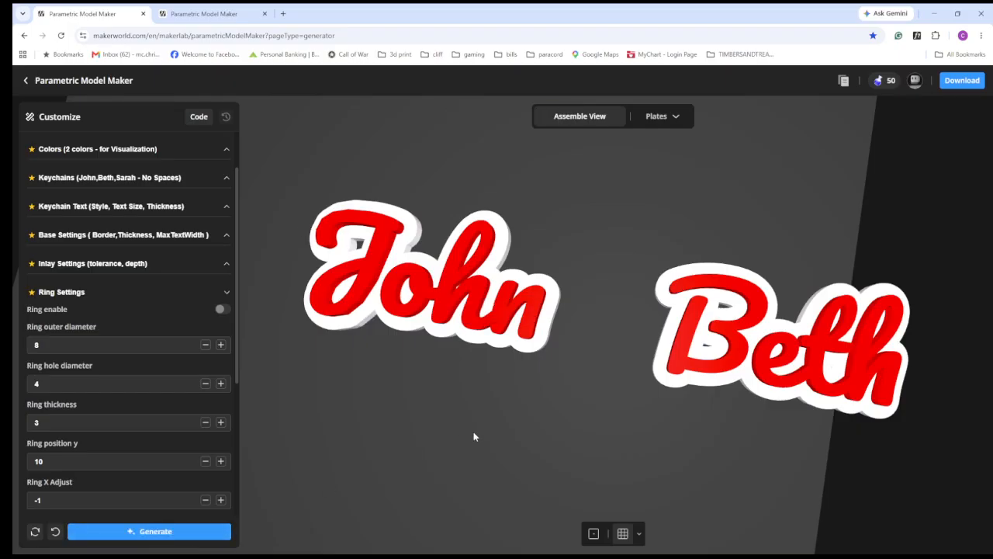
drag(394, 423, 417, 421)
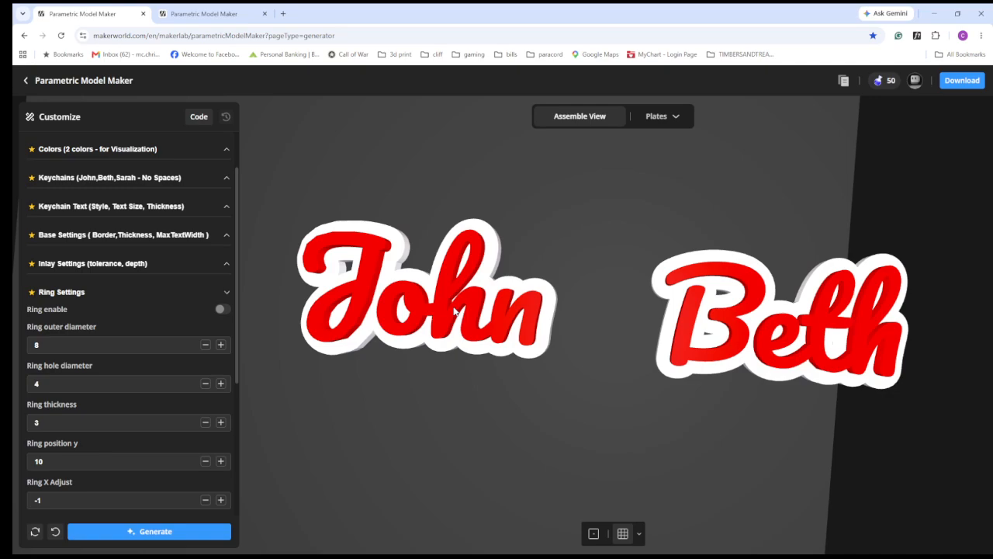
scroll(457, 311, down, 3)
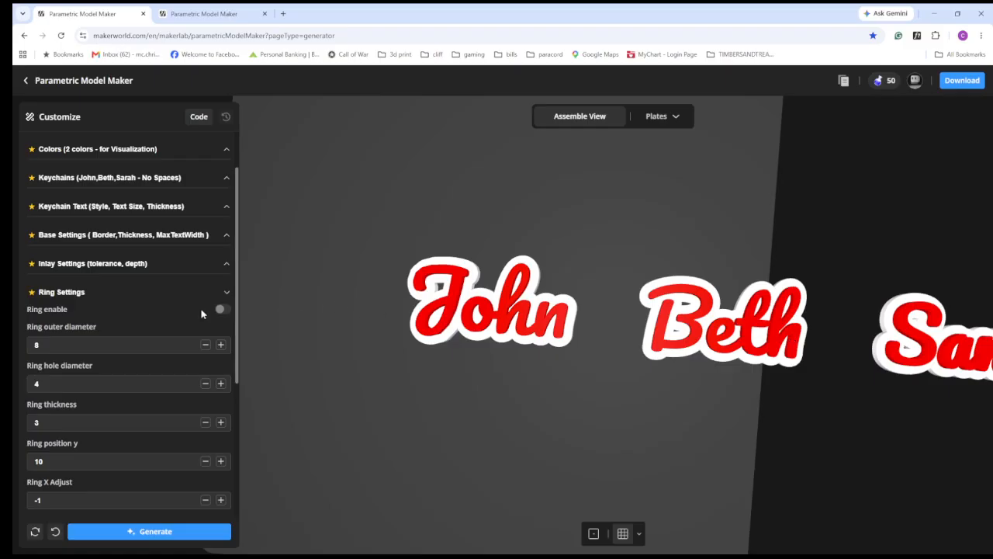
- Re-enable the ring, regenerate the keychains and inspect the rings from the side and from above
click(222, 308)
click(132, 533)
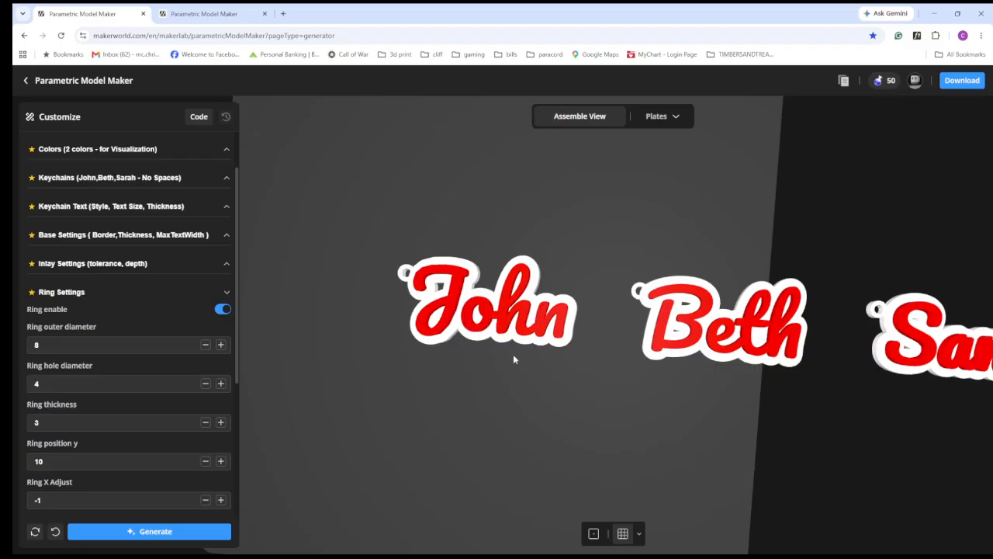
scroll(574, 334, down, 3)
drag(423, 382, 512, 291)
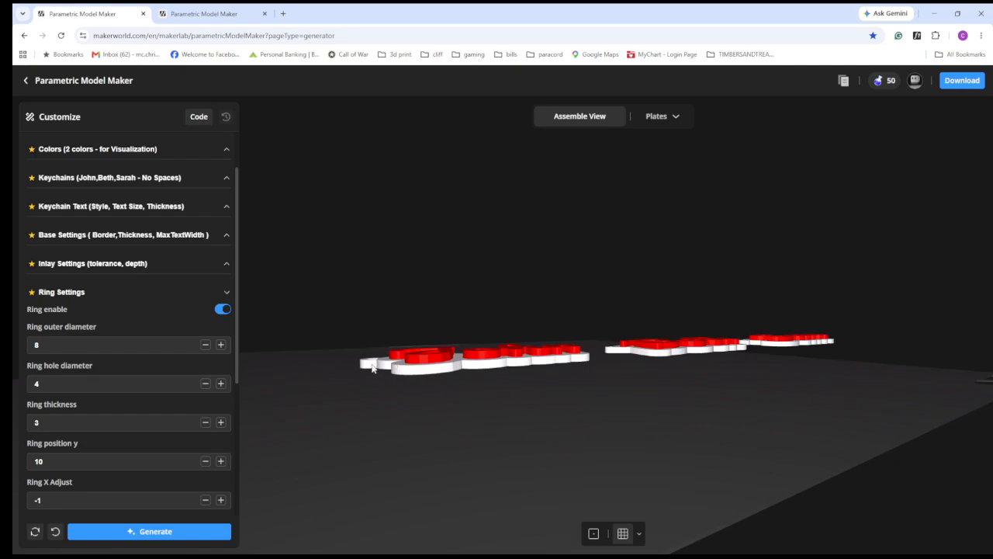
drag(367, 380, 394, 350)
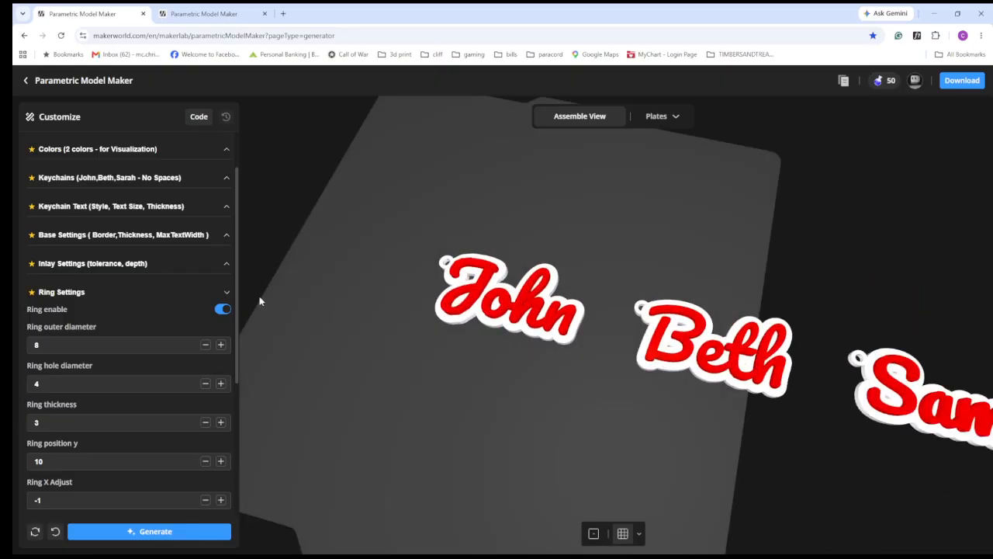
- Replace the keychain names with the single text SuperTxtGen and generate the keychain
scroll(124, 435, down, 2)
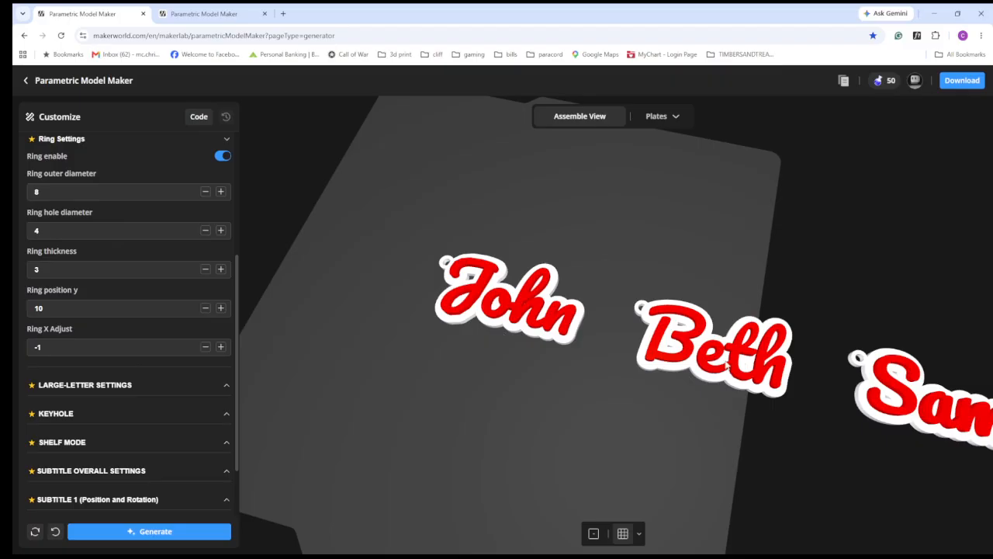
drag(390, 357, 370, 362)
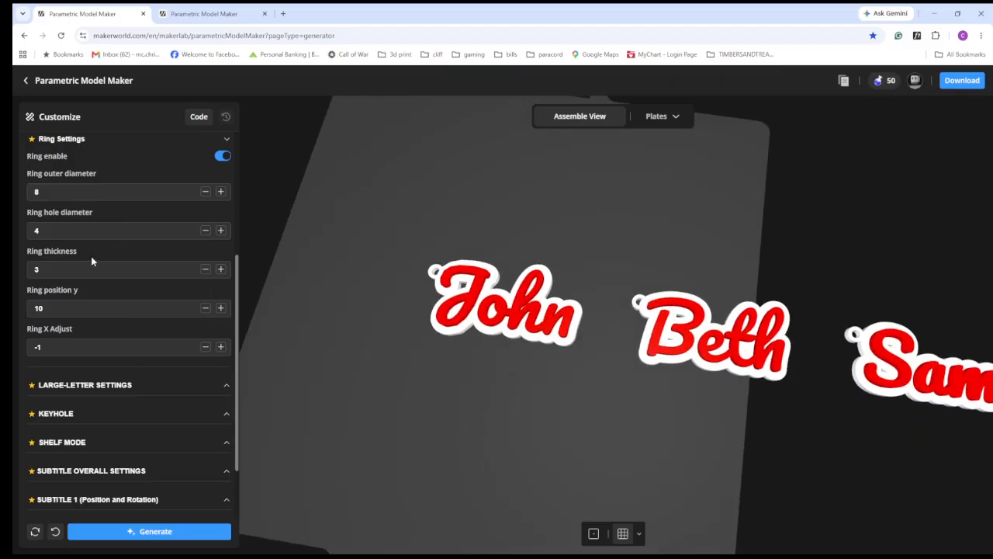
scroll(96, 263, up, 3)
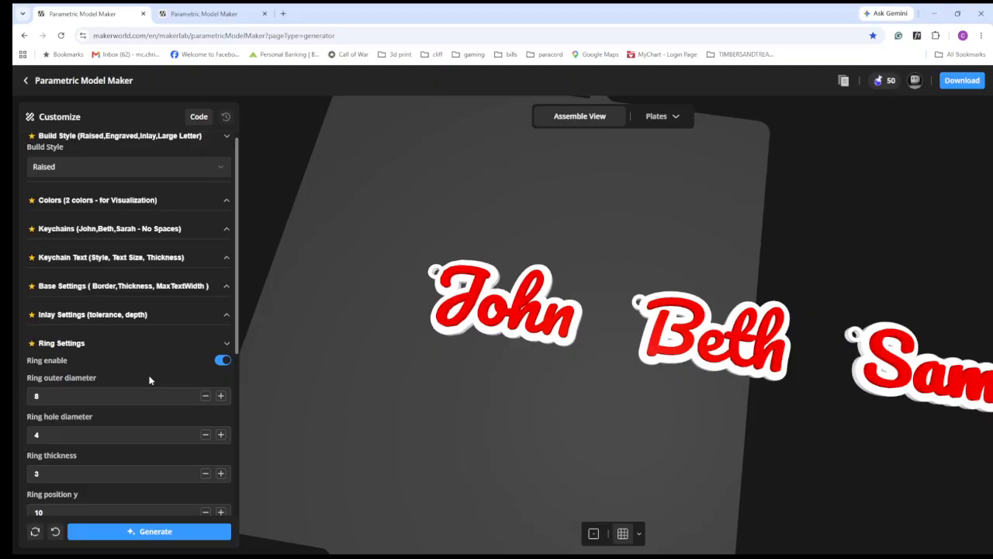
click(106, 230)
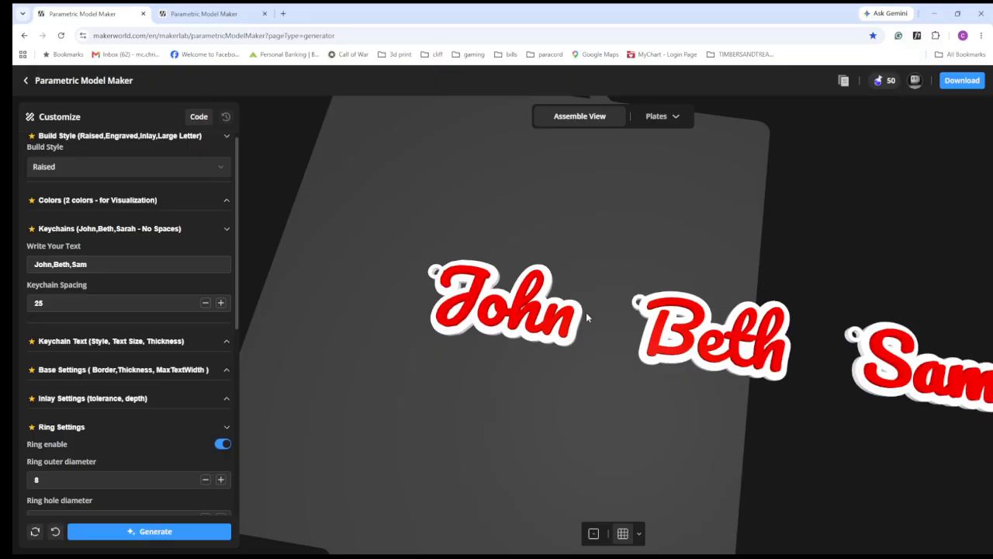
right_drag(597, 340, 538, 320)
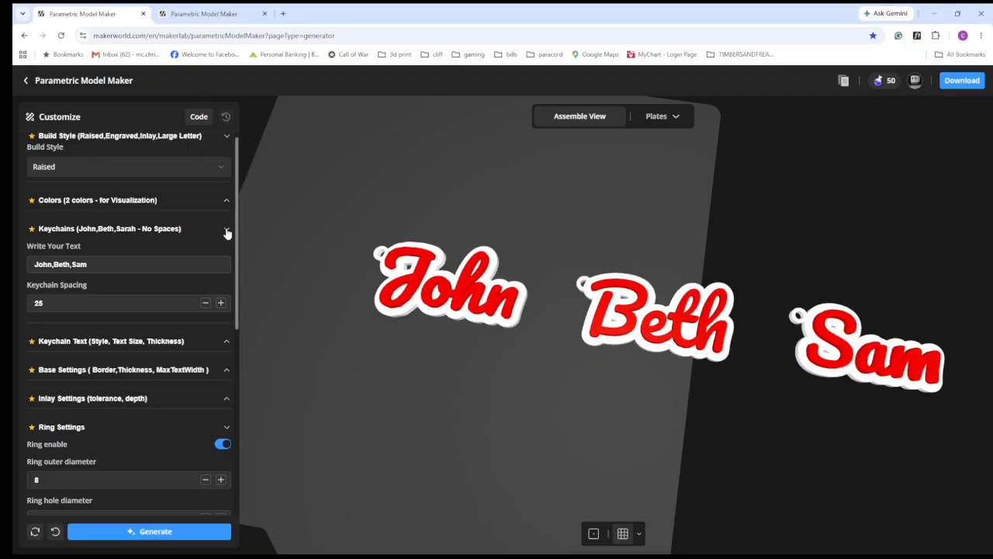
click(110, 264)
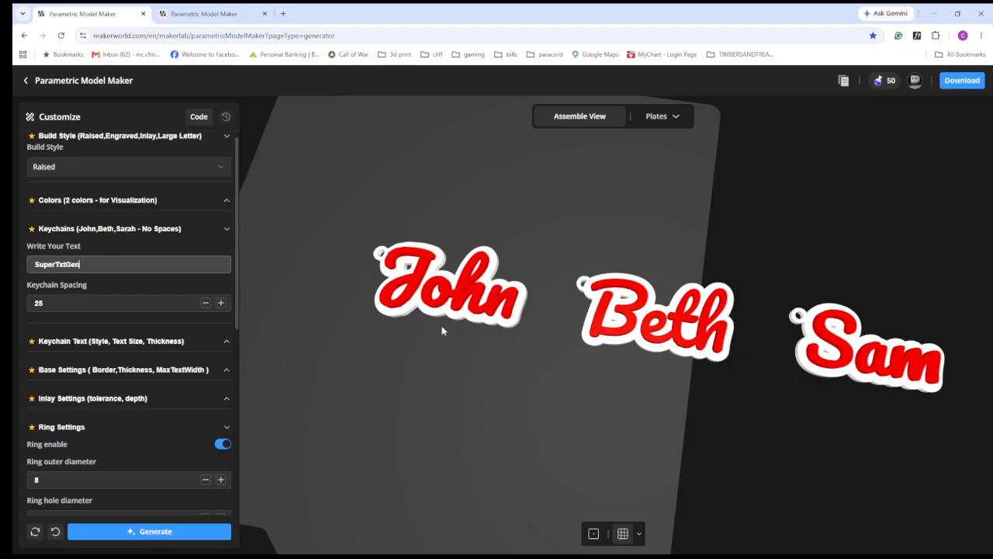
click(199, 532)
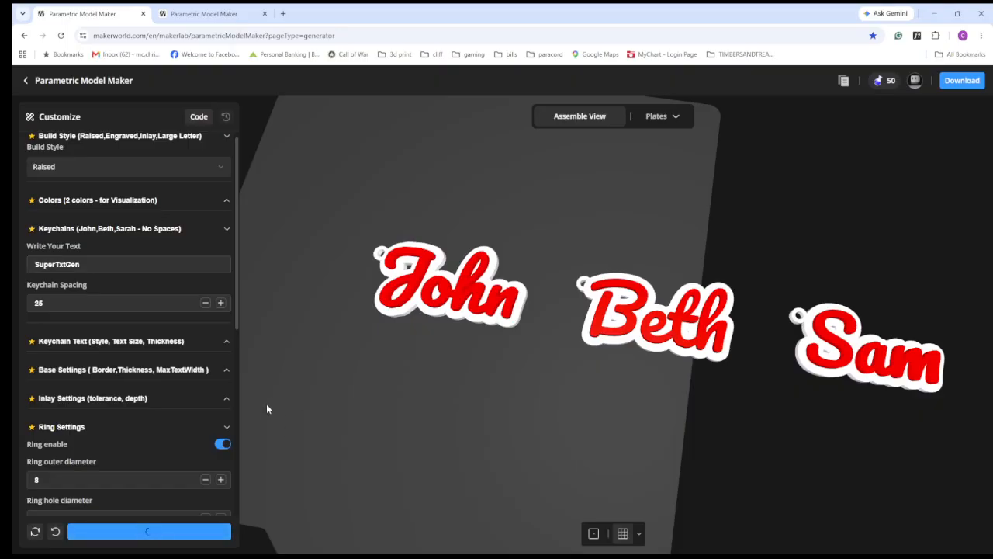
- Set the build style to Large_Letter and generate the model
scroll(187, 423, down, 5)
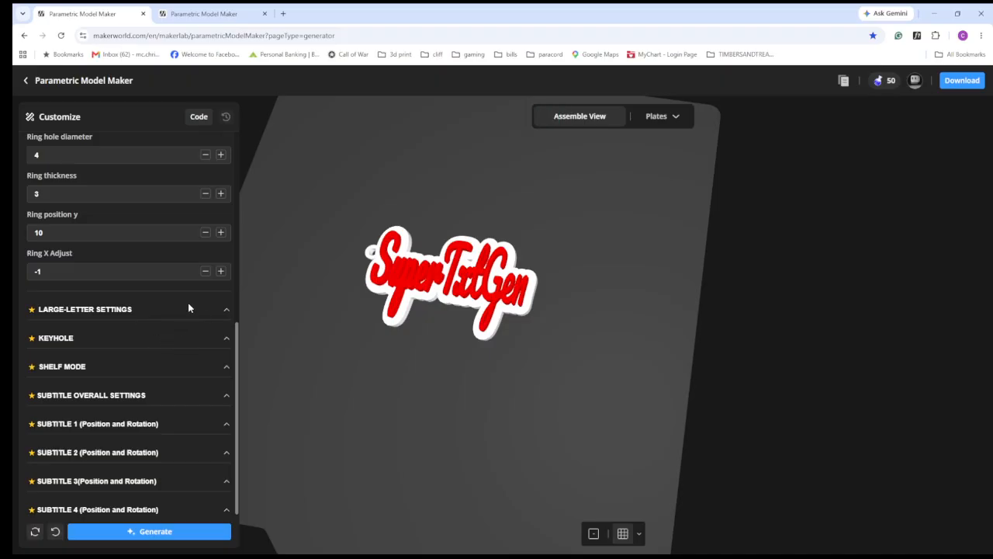
scroll(190, 333, up, 5)
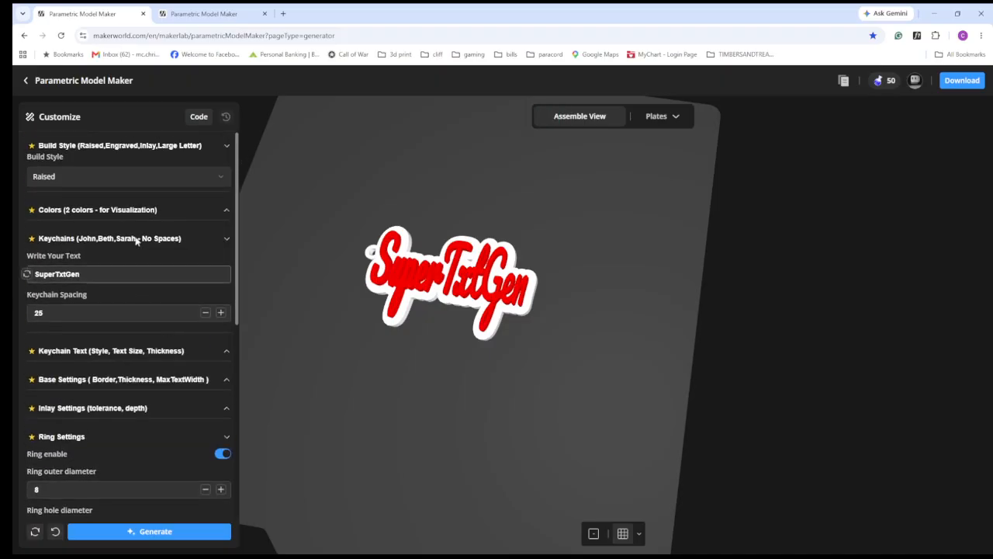
click(116, 183)
click(63, 252)
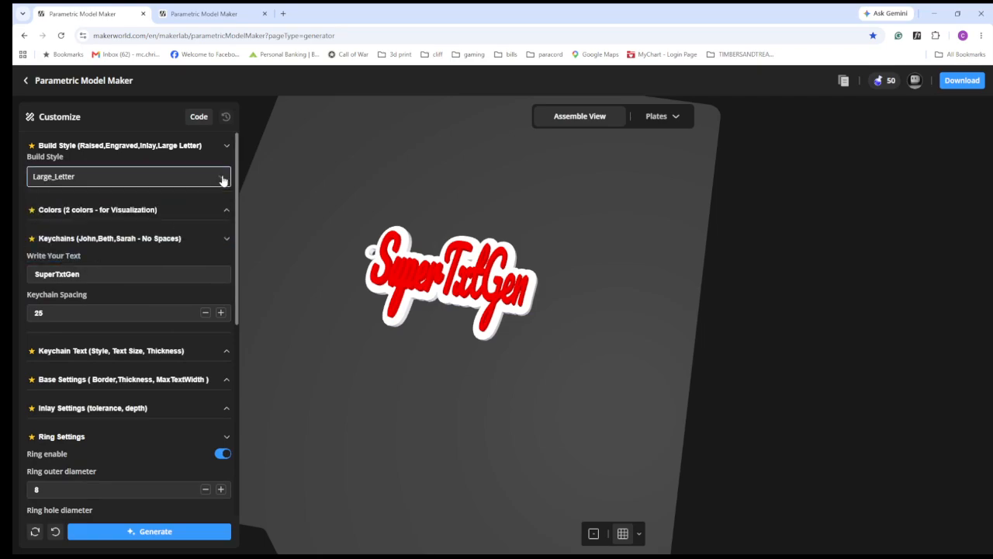
click(171, 532)
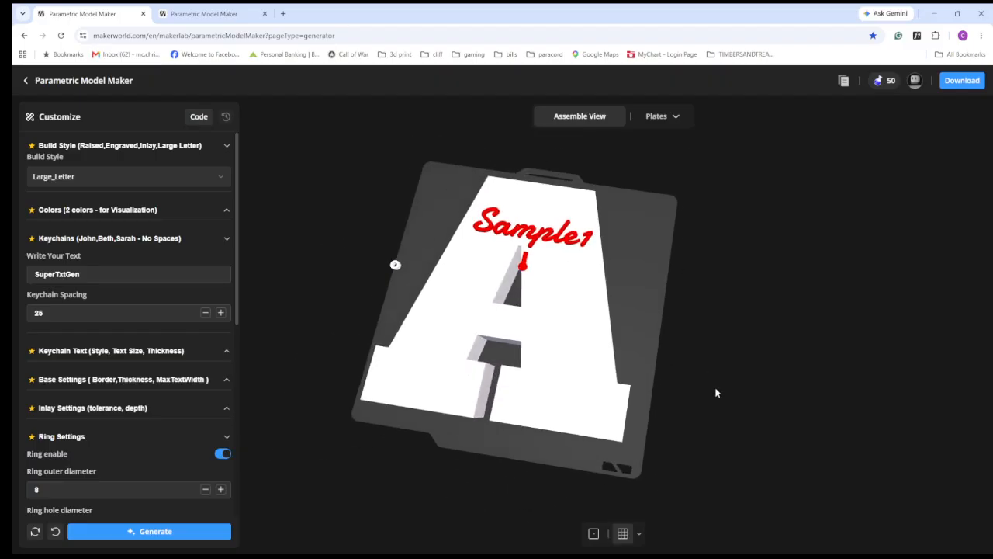
- Disable the ring for the large letter and regenerate the model
drag(554, 422, 548, 397)
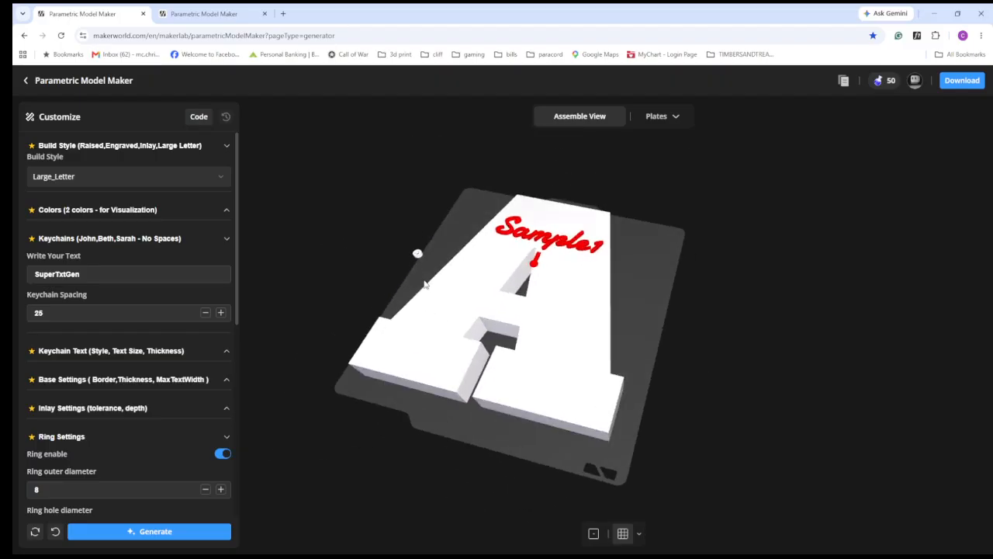
click(222, 454)
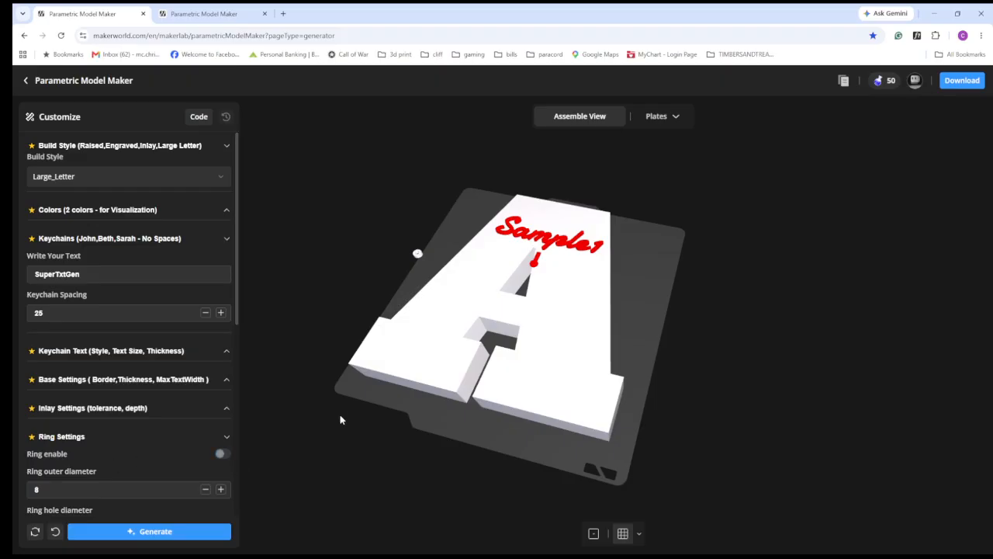
click(159, 532)
drag(481, 347, 535, 393)
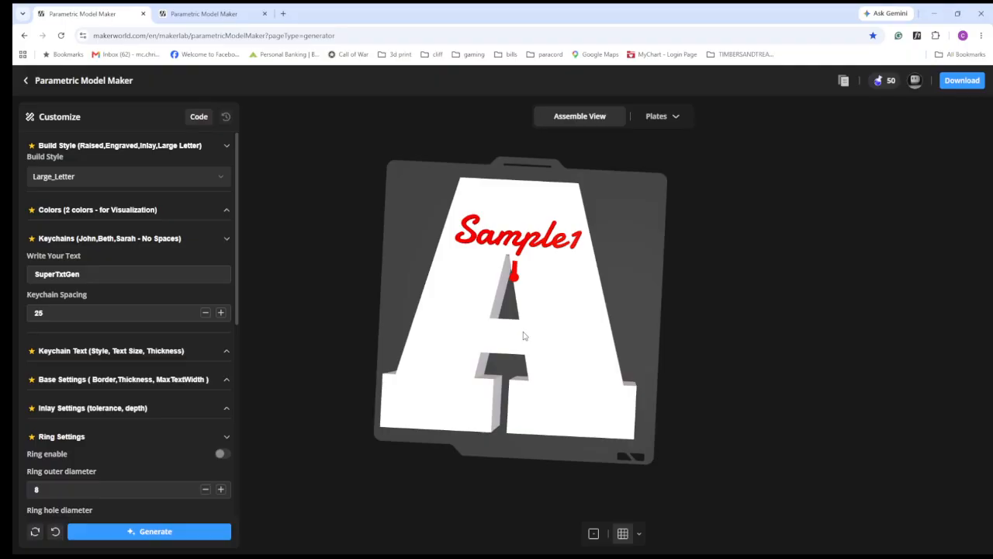
- Open the large-letter settings for letter, size, width scale, thickness and font
scroll(171, 342, down, 5)
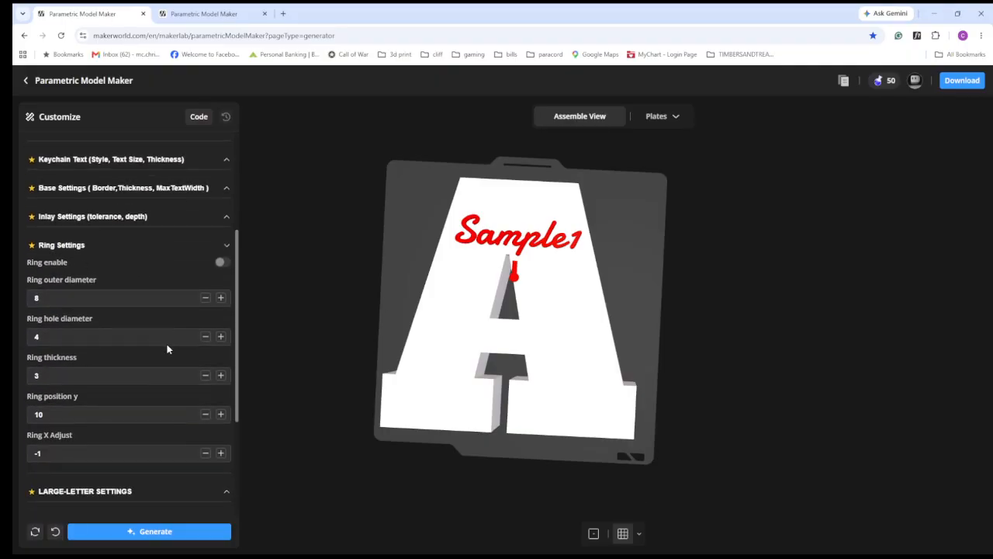
click(118, 325)
scroll(187, 326, down, 2)
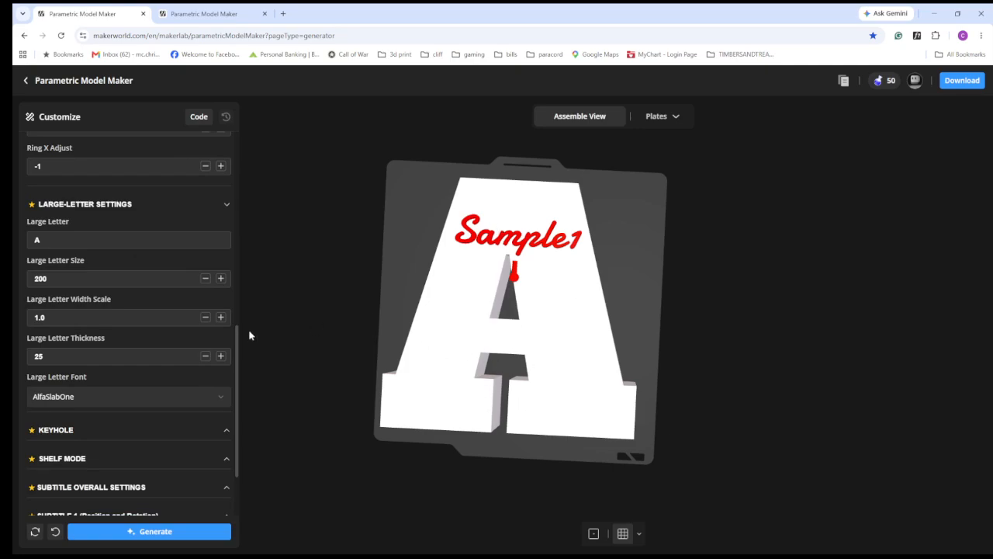
- Try a large letter size of 50, generate the model, and restore the size to 200
double_click(82, 275)
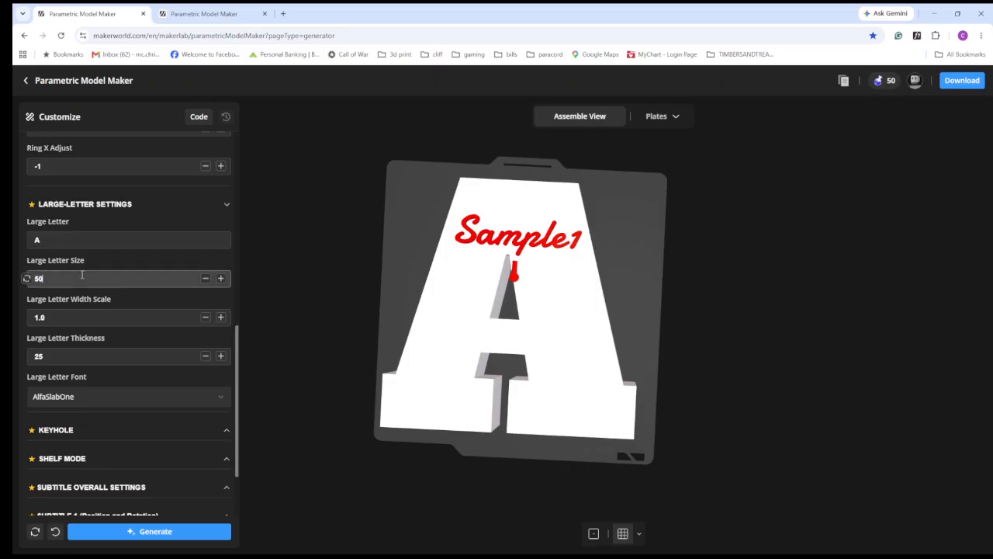
key(Return)
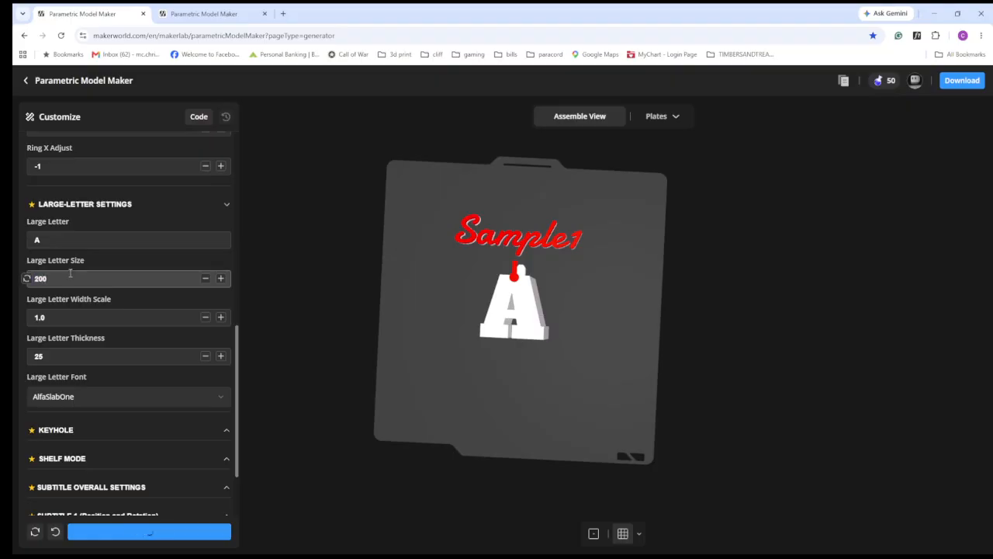
- Examine the large letter A, its raised subtitle text and its thickness from above and from the side
drag(494, 385, 459, 352)
drag(529, 243, 574, 293)
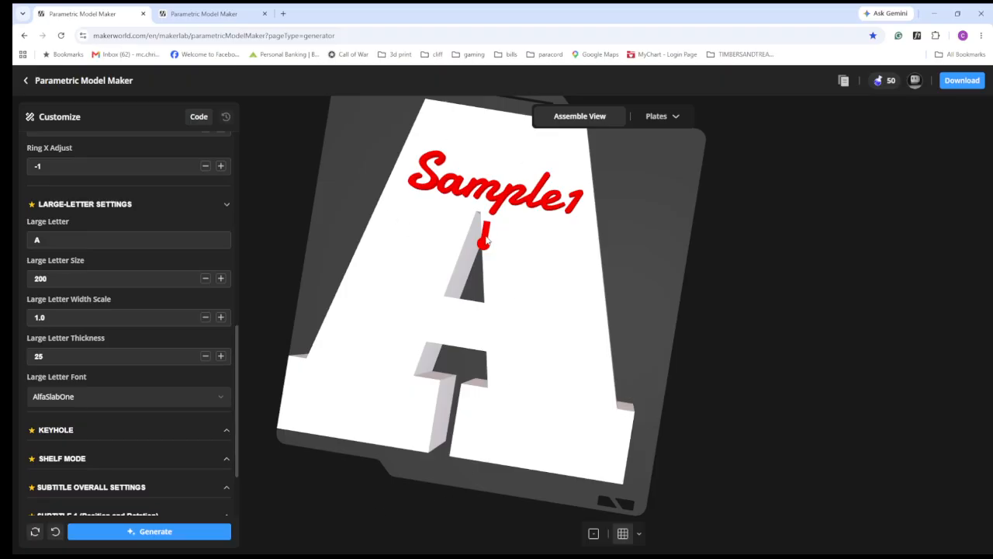
drag(492, 262, 559, 203)
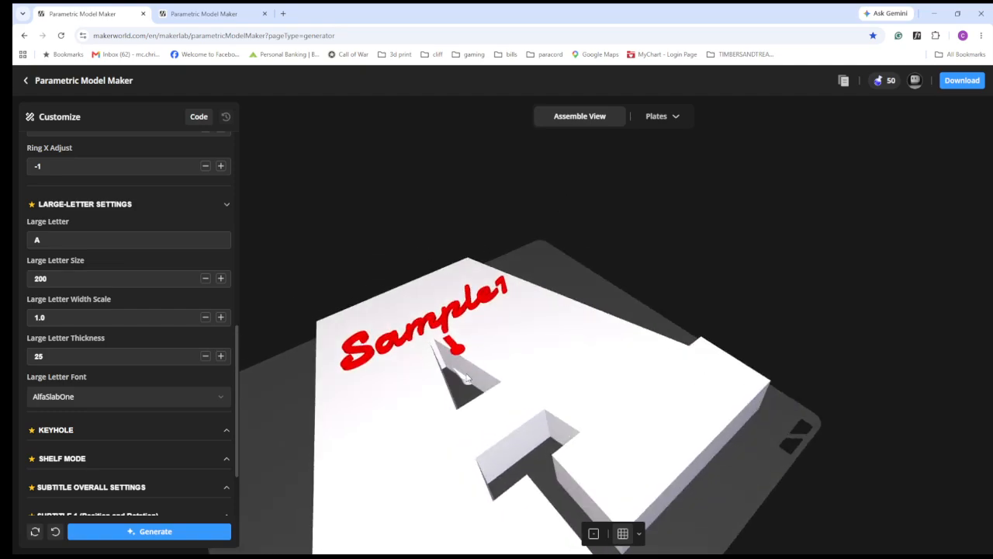
drag(561, 367, 490, 408)
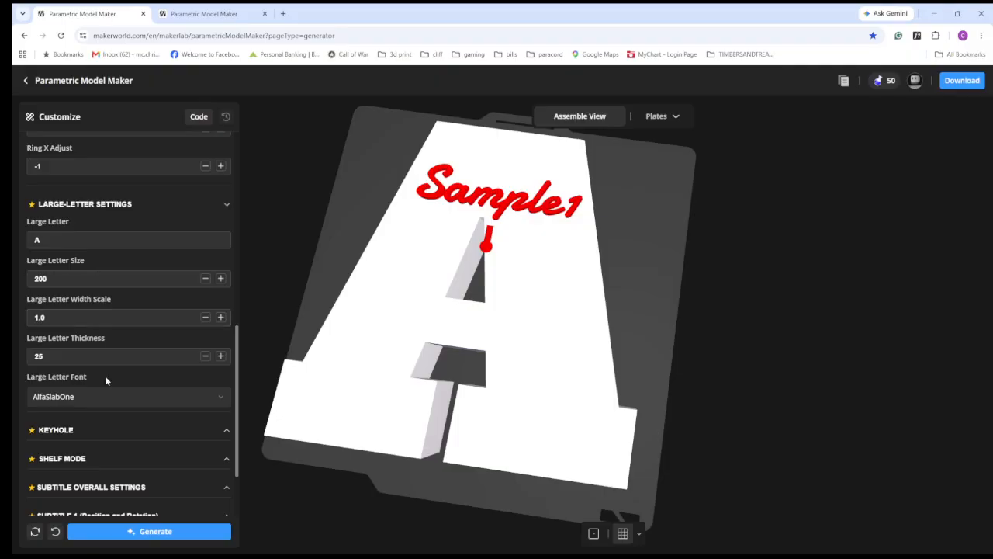
drag(489, 369, 436, 301)
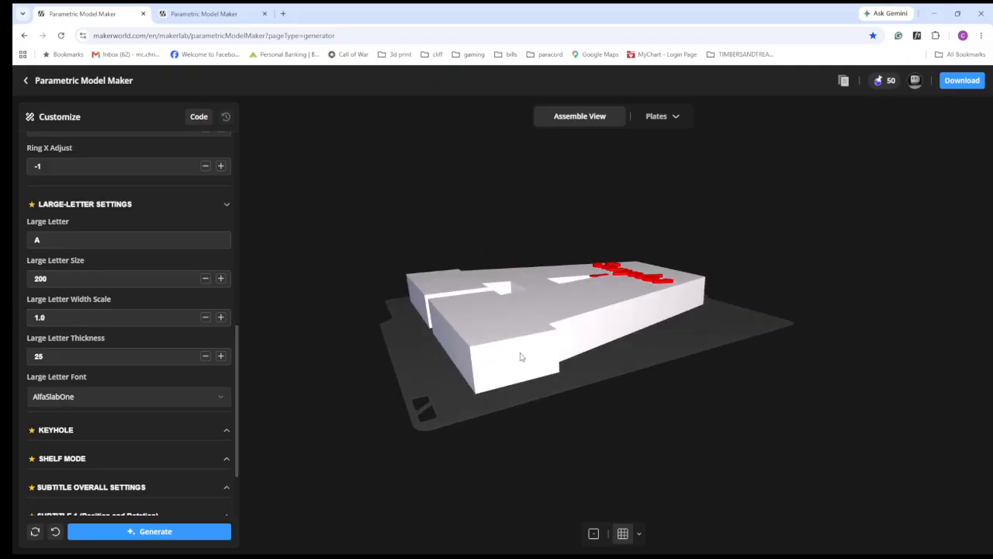
- Close the large-letter settings and open the keyhole settings to review the keyhole guide, position and size options
drag(498, 341, 527, 368)
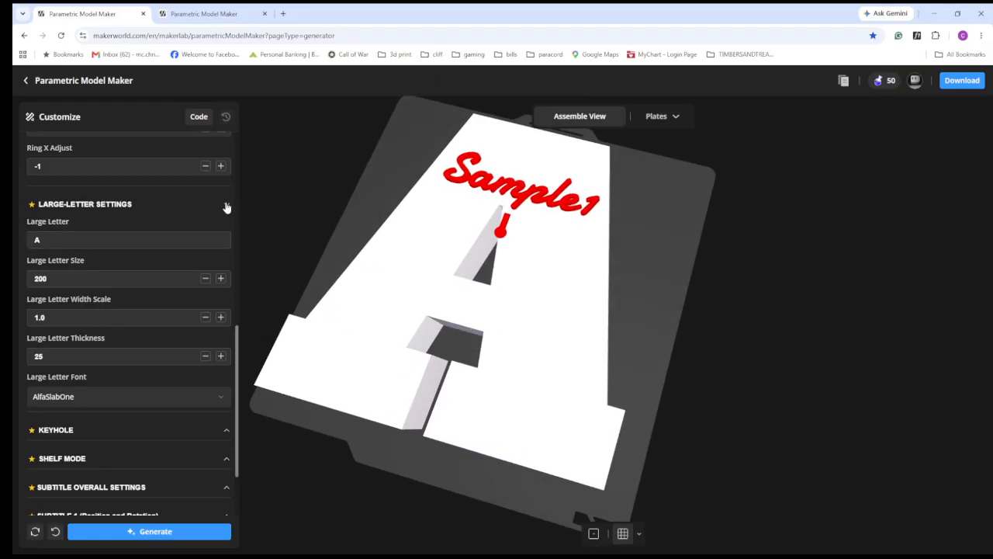
click(223, 206)
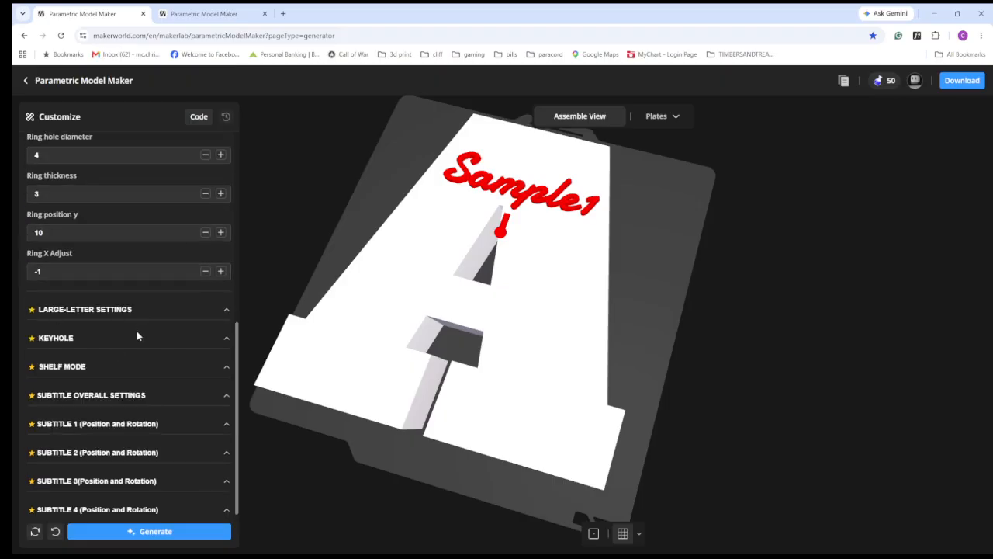
click(173, 338)
scroll(198, 336, down, 5)
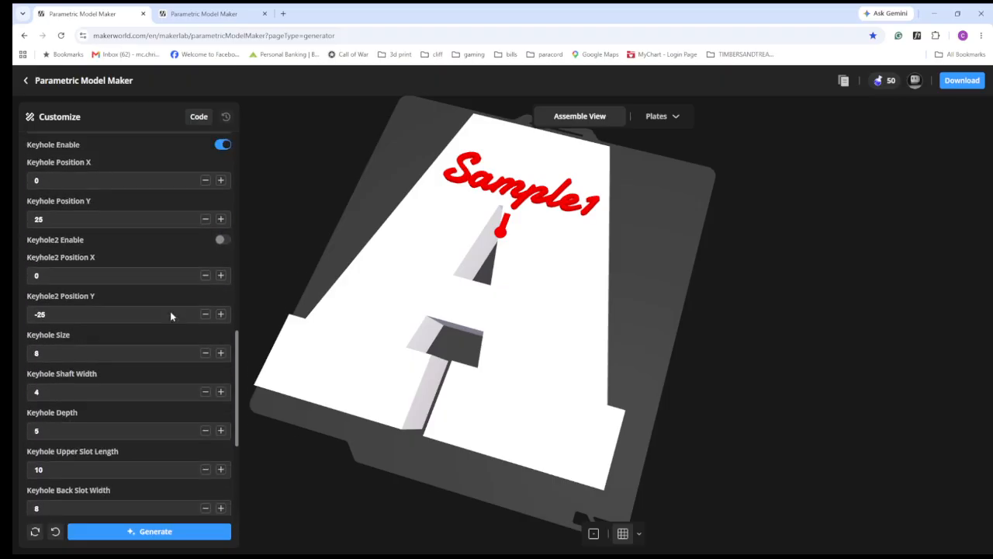
scroll(171, 316, up, 2)
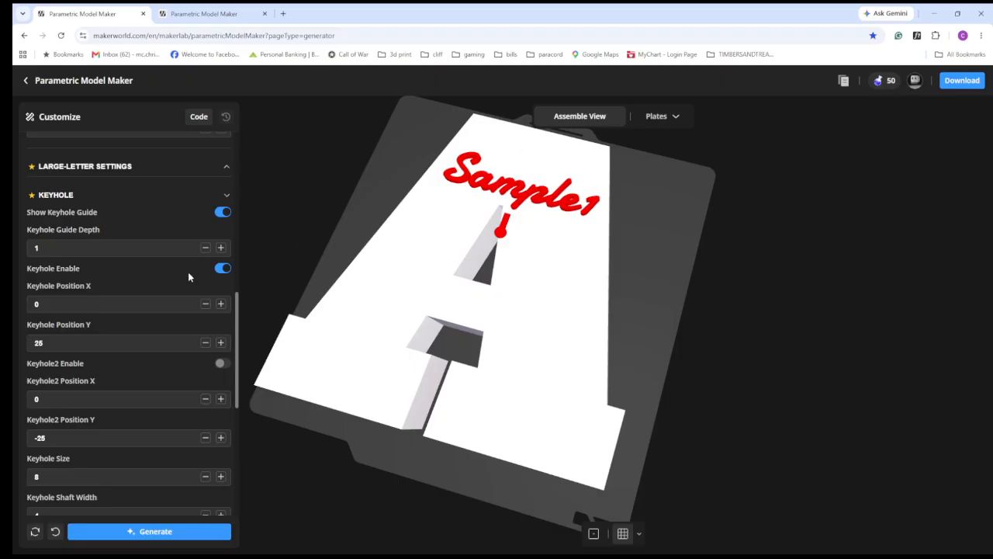
scroll(186, 278, down, 1)
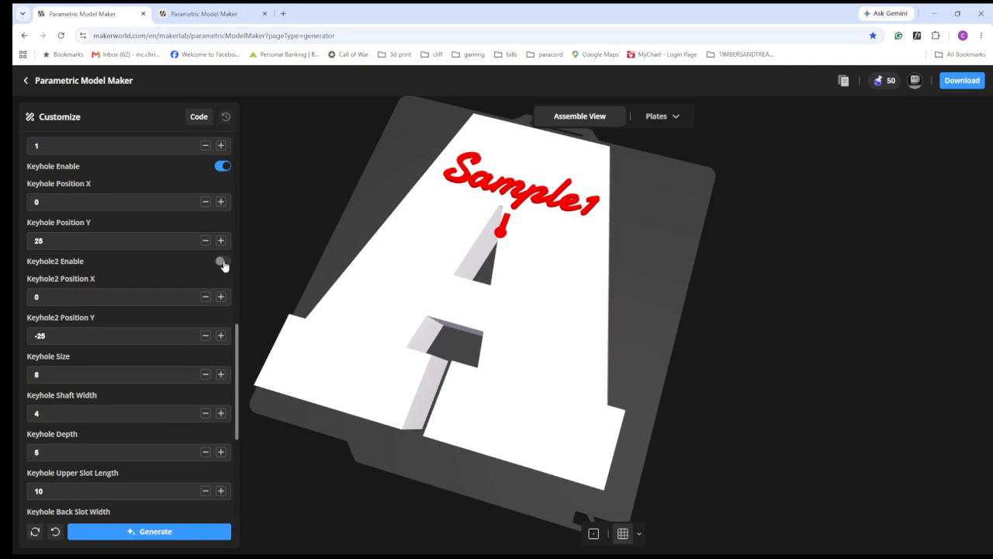
- Enable the second keyhole and regenerate the large letter
click(223, 261)
click(199, 533)
- Set the first keyhole's Y position to 72, regenerate the model, and examine the keyhole cuts on Plate 1
double_click(93, 244)
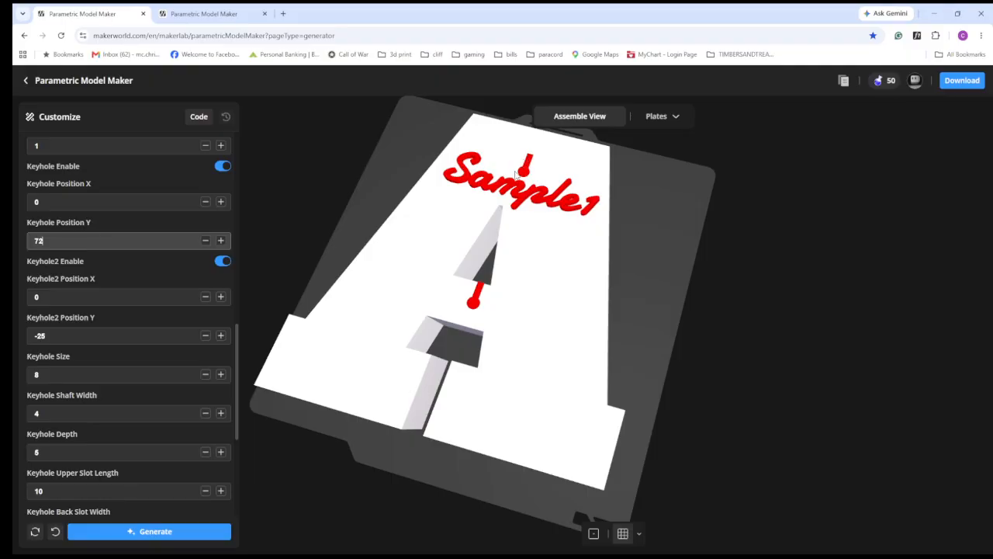
drag(532, 222, 530, 248)
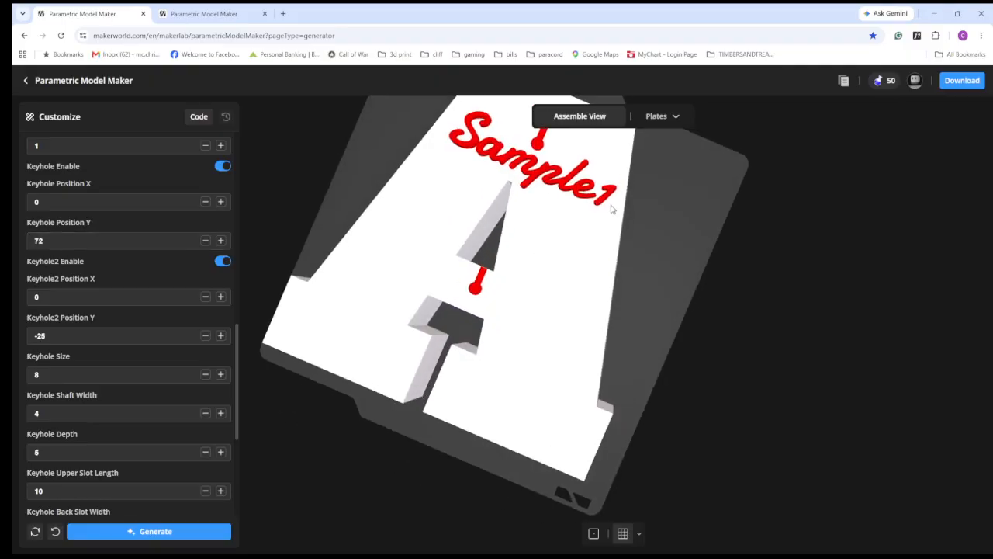
drag(612, 208, 602, 290)
click(659, 126)
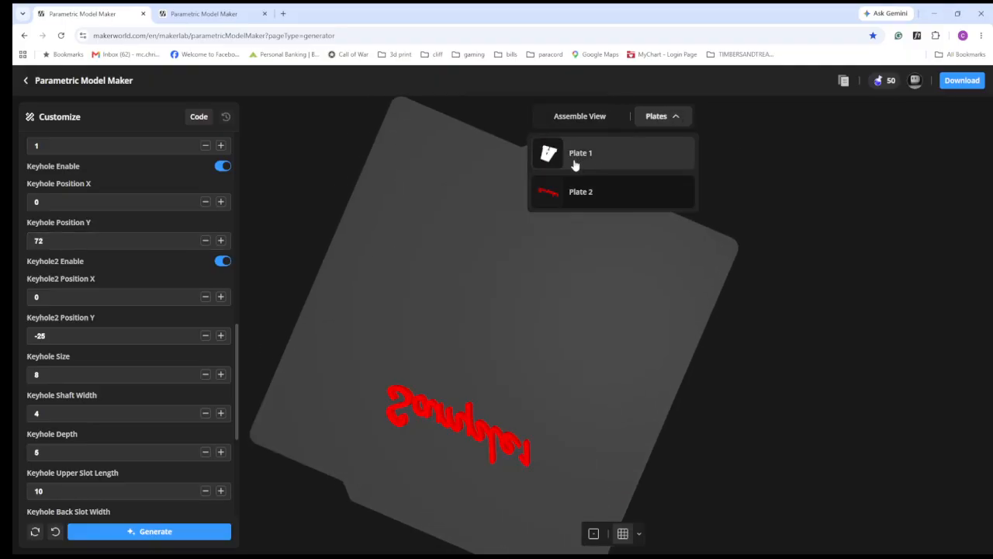
click(572, 161)
drag(522, 332, 402, 364)
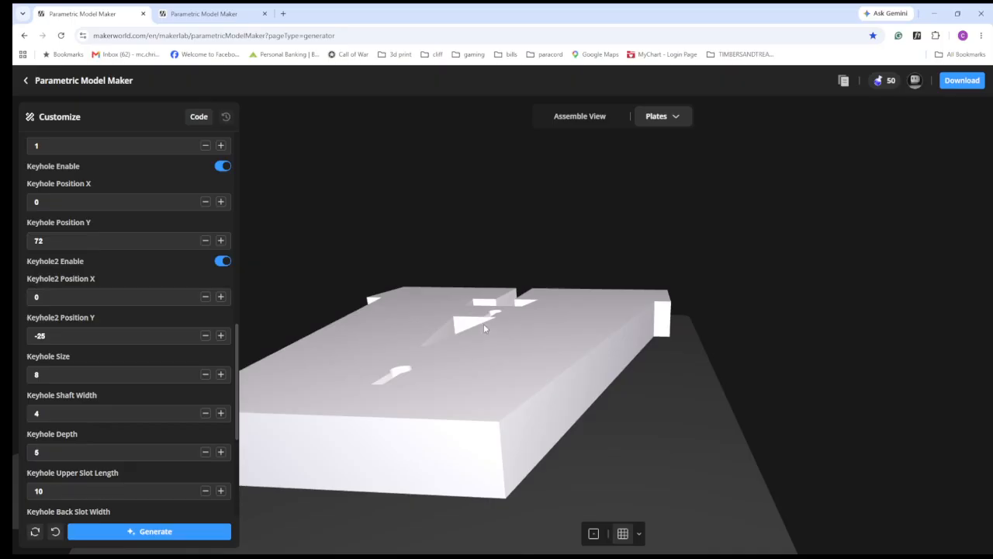
- Disable the second keyhole and regenerate the large letter
click(223, 261)
click(155, 531)
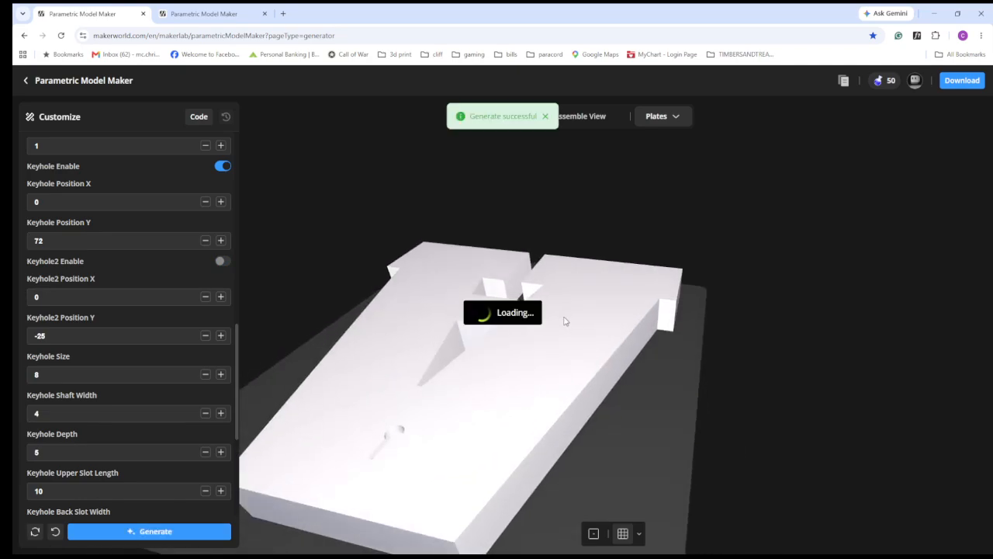
- Examine both sides of the letter on Plate 1, the subtitle text on Plate 2, and the assembled model
click(670, 121)
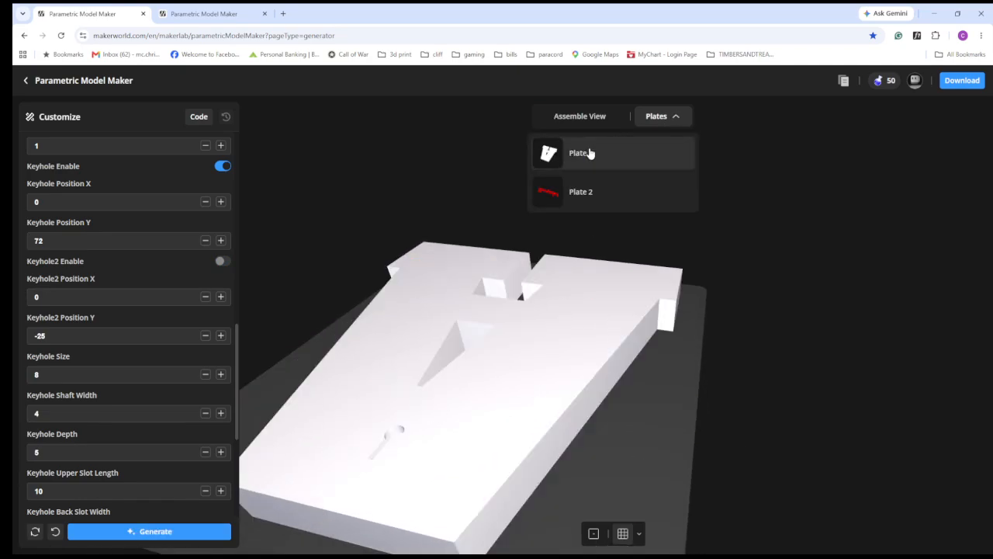
click(586, 155)
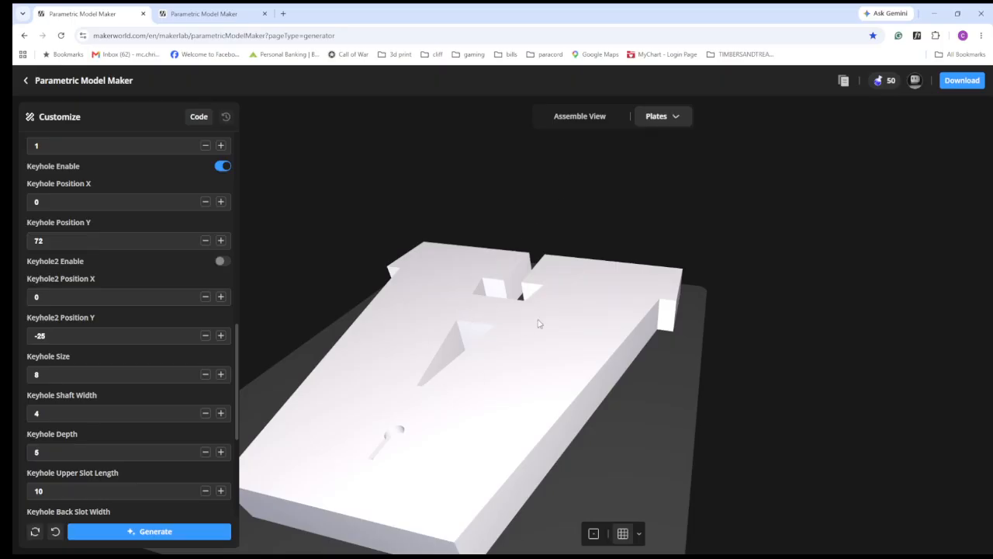
drag(416, 440, 447, 294)
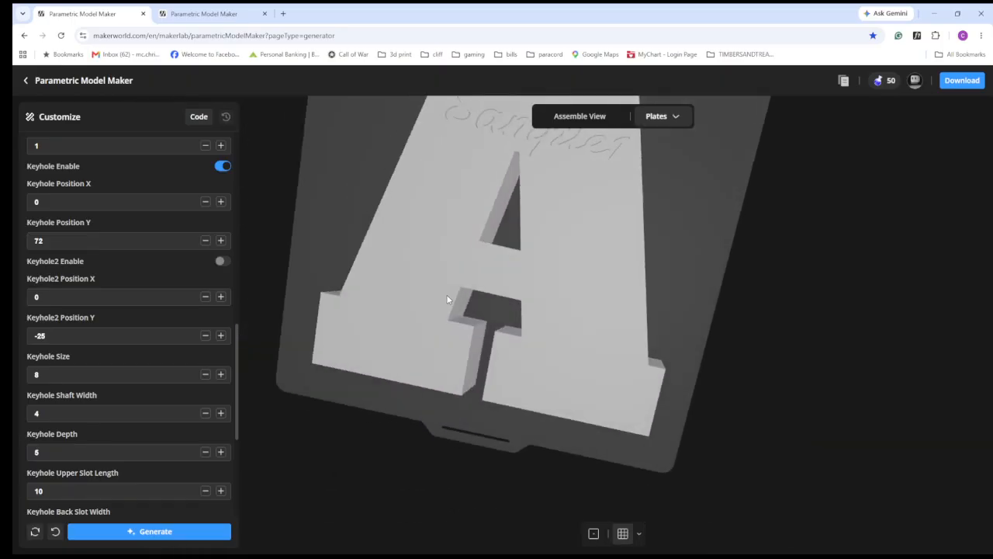
drag(522, 225, 515, 305)
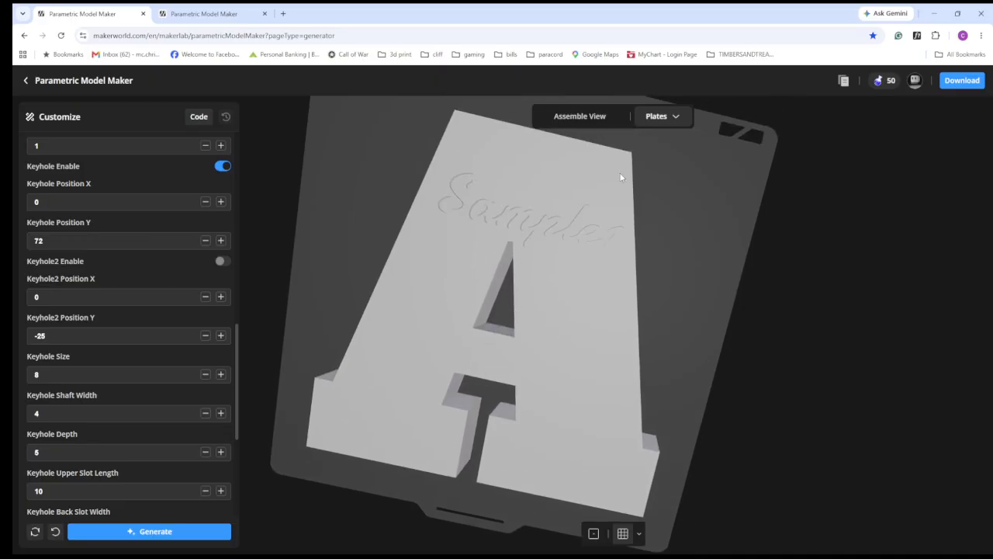
click(663, 121)
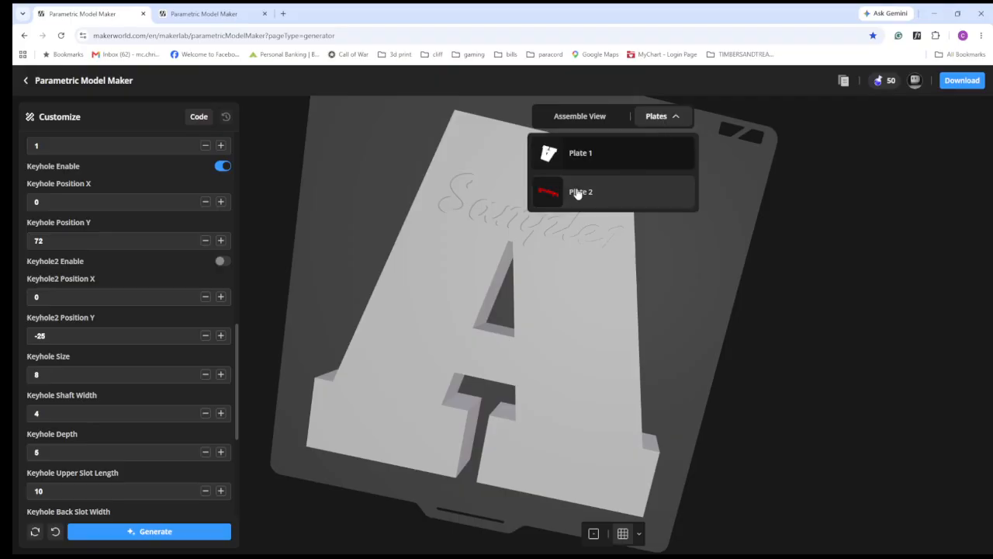
click(566, 193)
drag(553, 240, 540, 276)
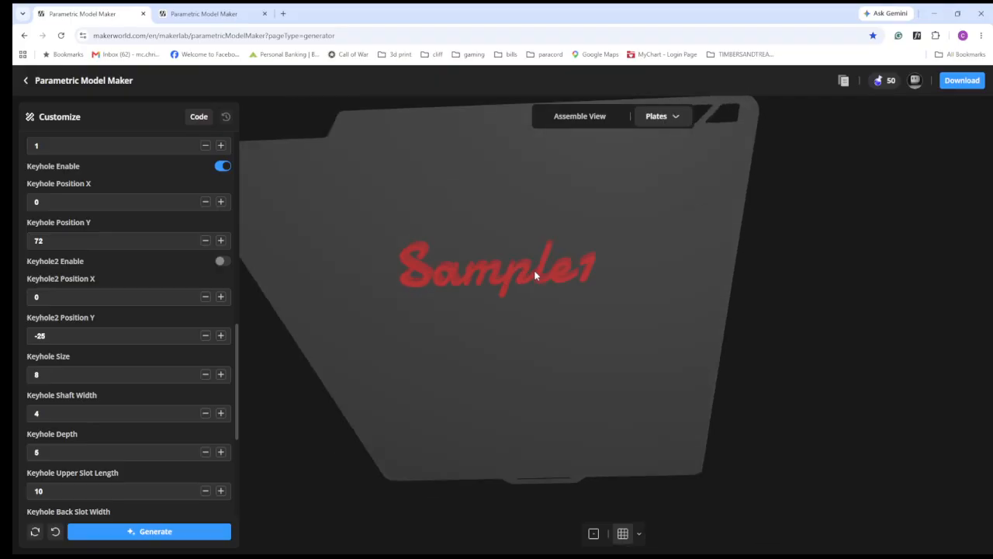
click(589, 118)
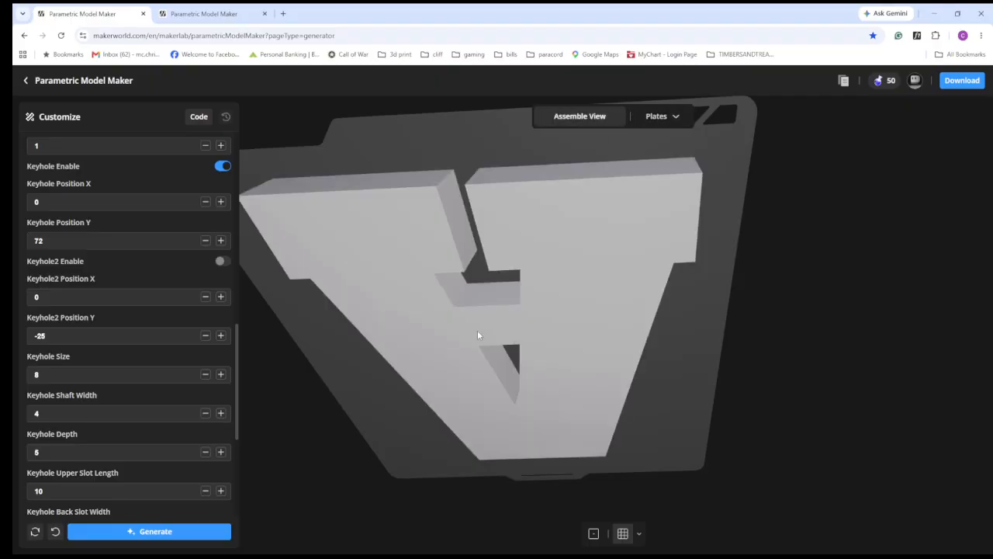
drag(547, 292, 548, 395)
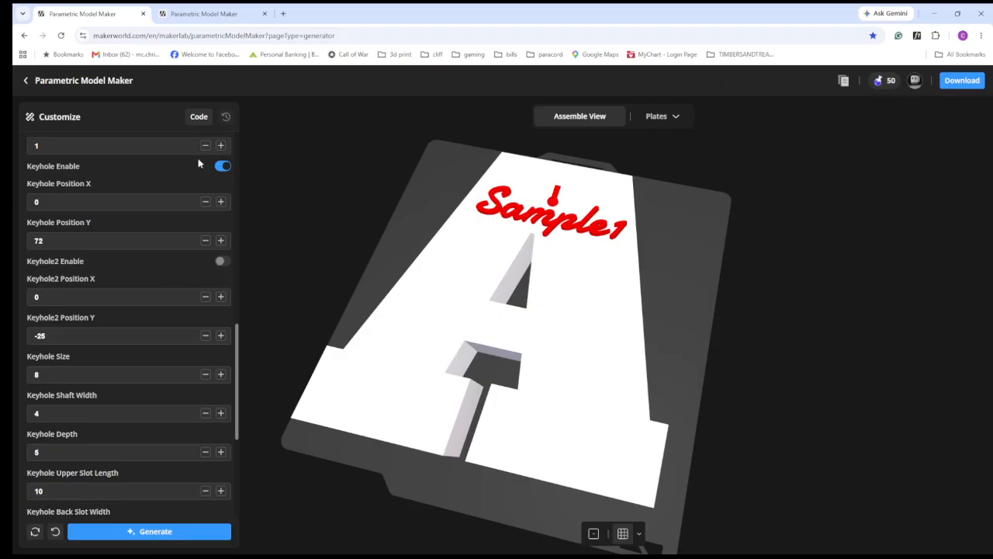
- Close the keyhole settings and look through the ring and keychain text settings
scroll(153, 230, up, 2)
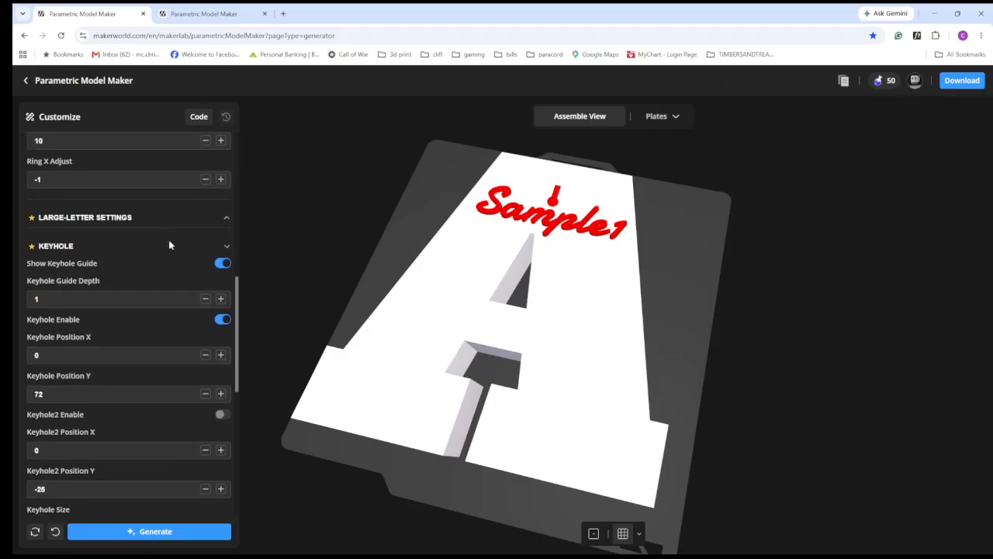
click(222, 245)
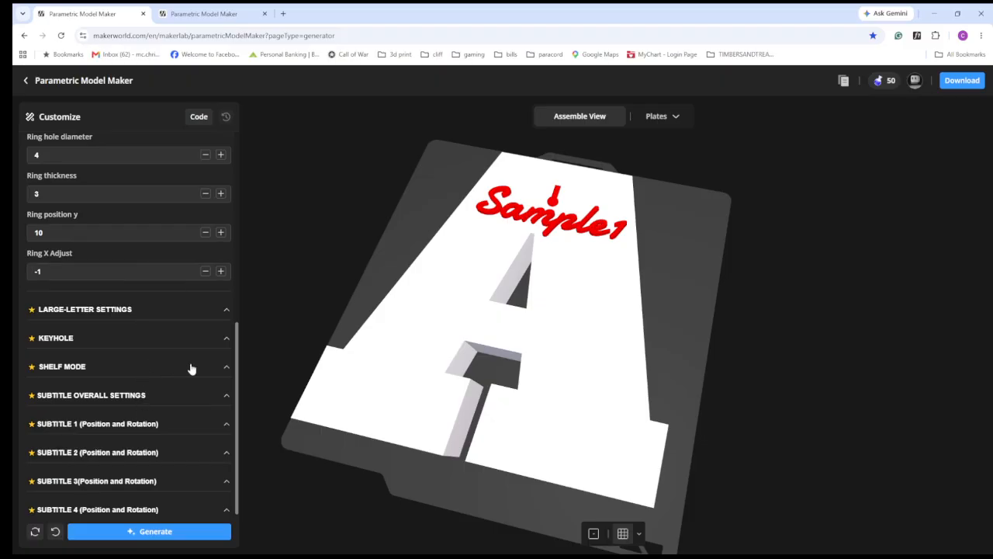
scroll(78, 279, up, 3)
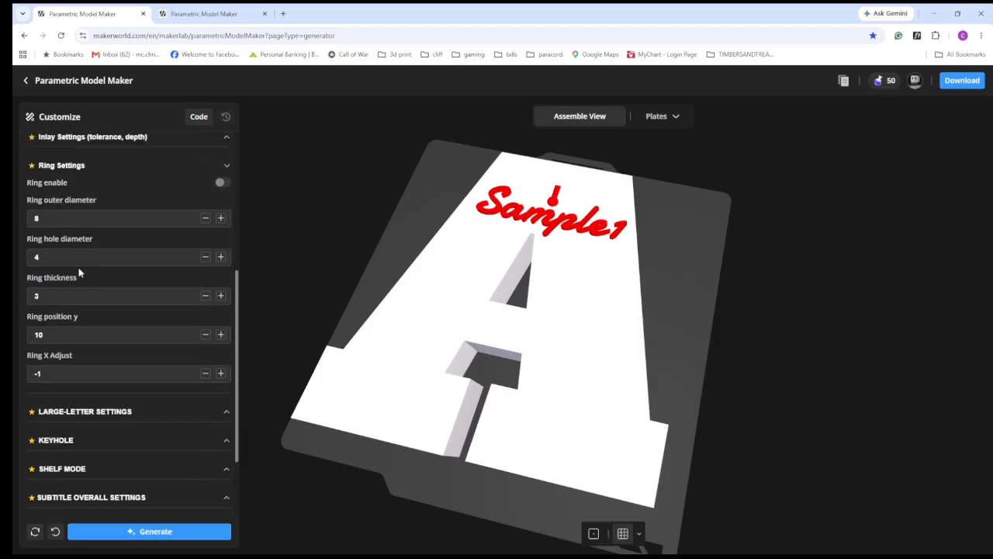
scroll(66, 248, up, 1)
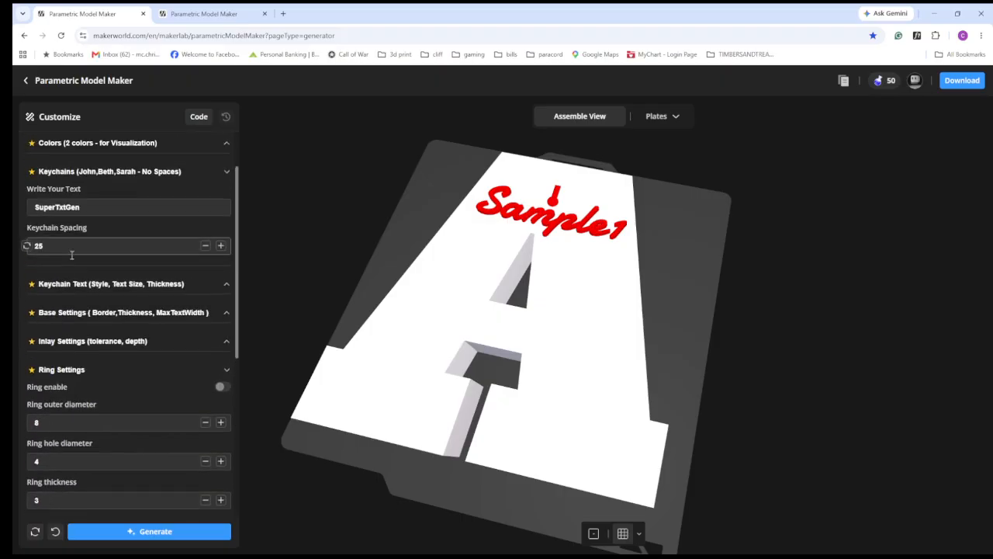
click(122, 284)
click(93, 284)
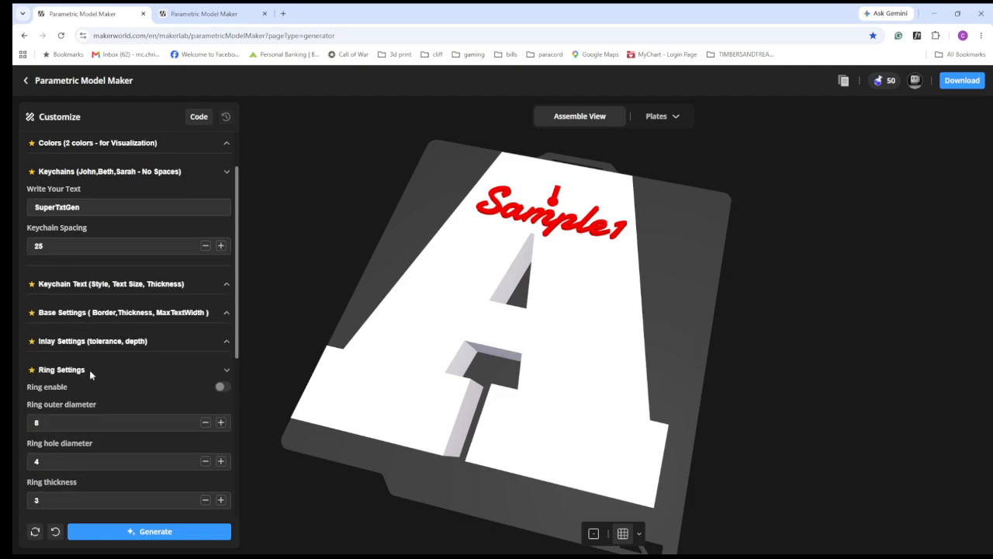
scroll(115, 376, down, 3)
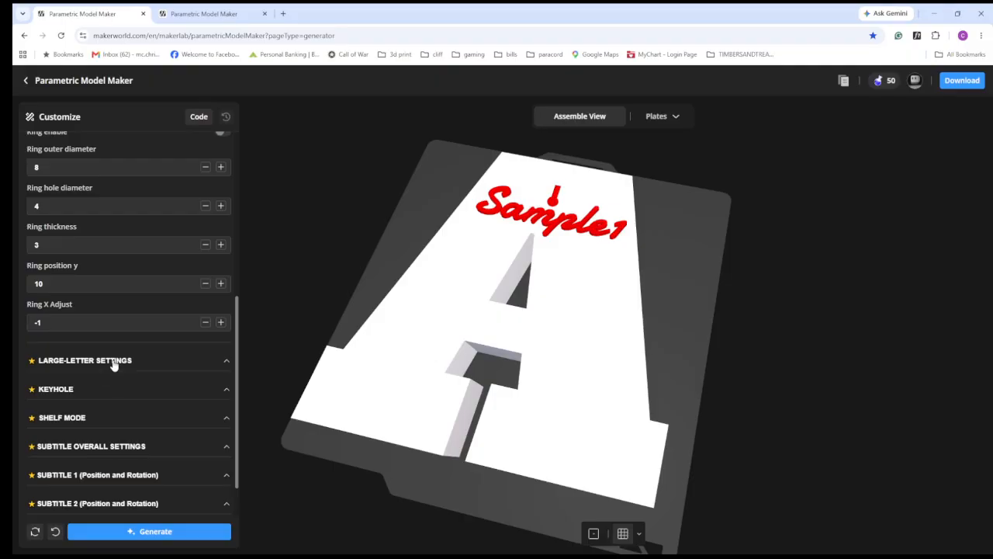
- Change the large letter to O and regenerate the model
click(116, 359)
scroll(124, 366, down, 1)
double_click(53, 343)
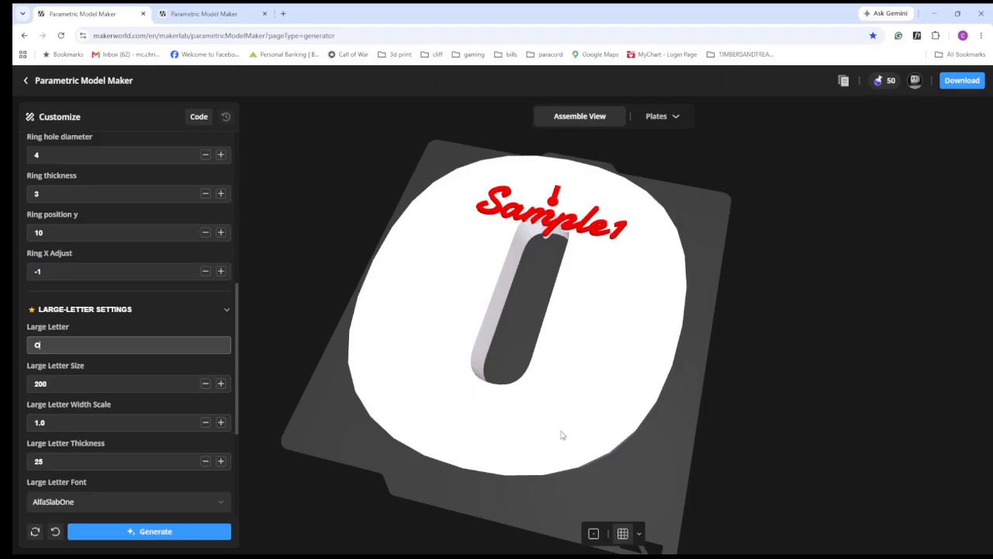
scroll(499, 371, down, 2)
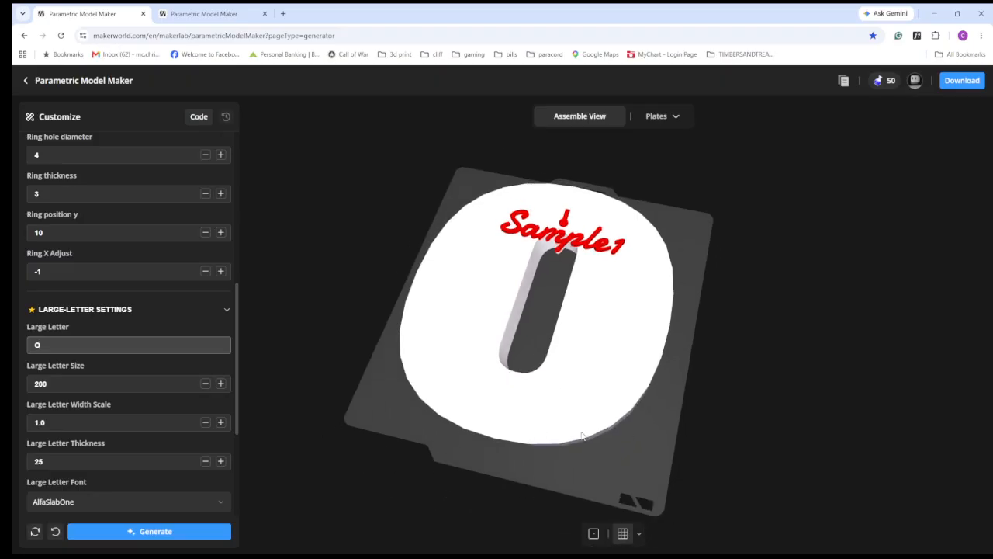
- Close the large-letter settings, enable Shelf Mode and regenerate the model
click(226, 309)
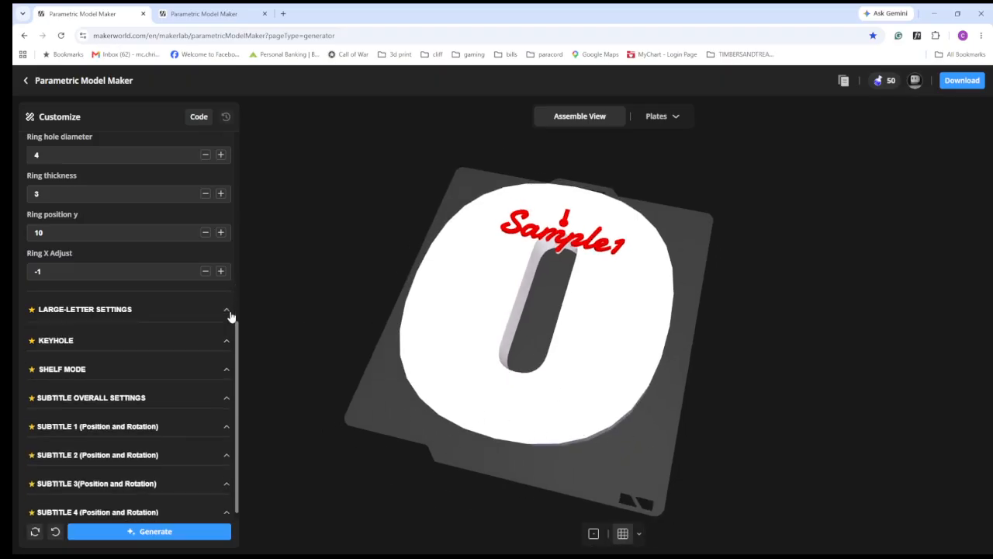
click(118, 368)
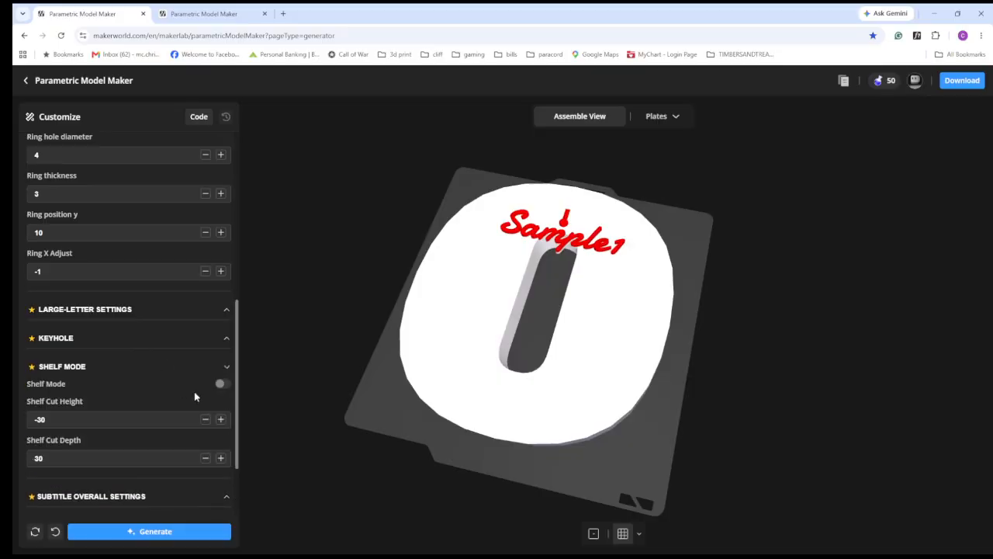
click(222, 384)
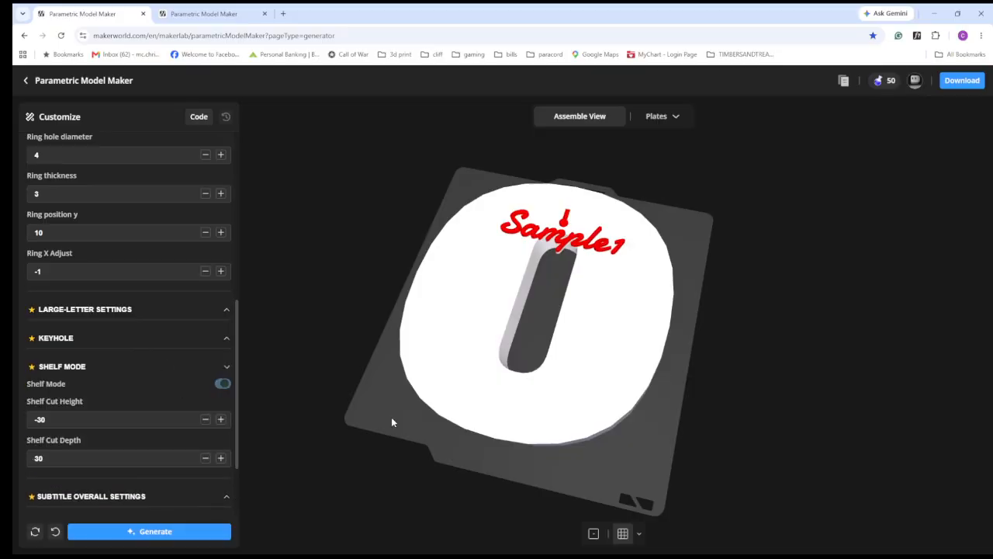
click(222, 534)
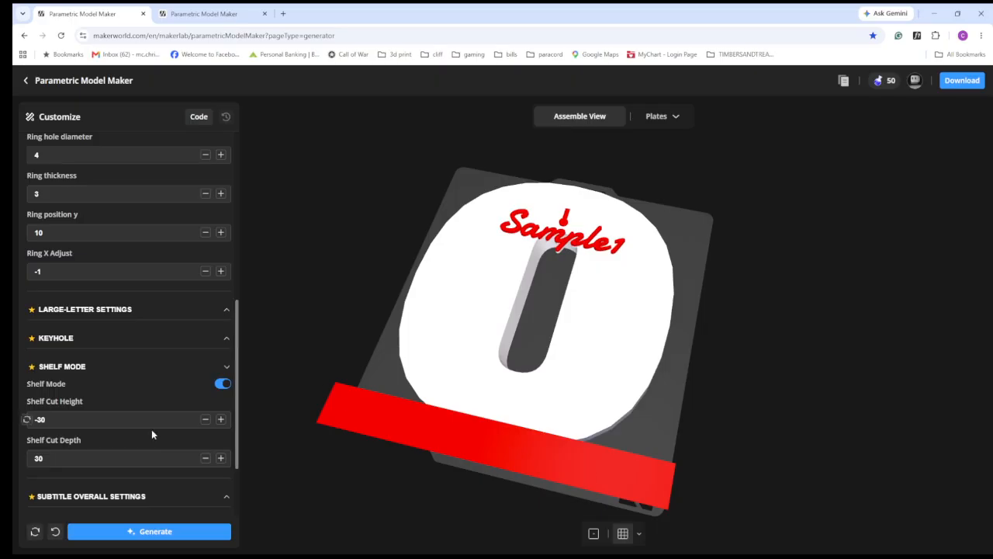
- Set the Shelf Cut Height to -33, regenerate the model, and examine the cut letter O on Plate 1
click(99, 420)
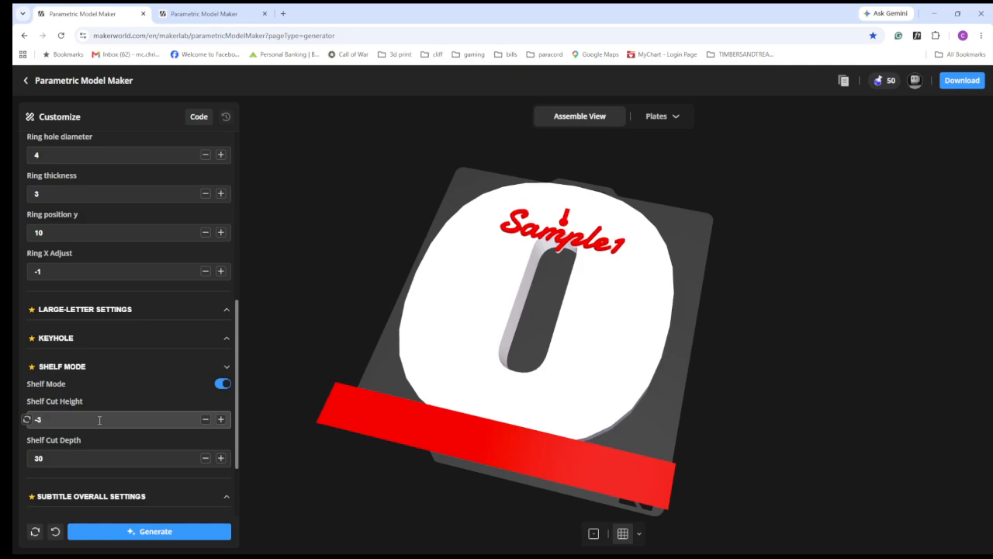
key(Return)
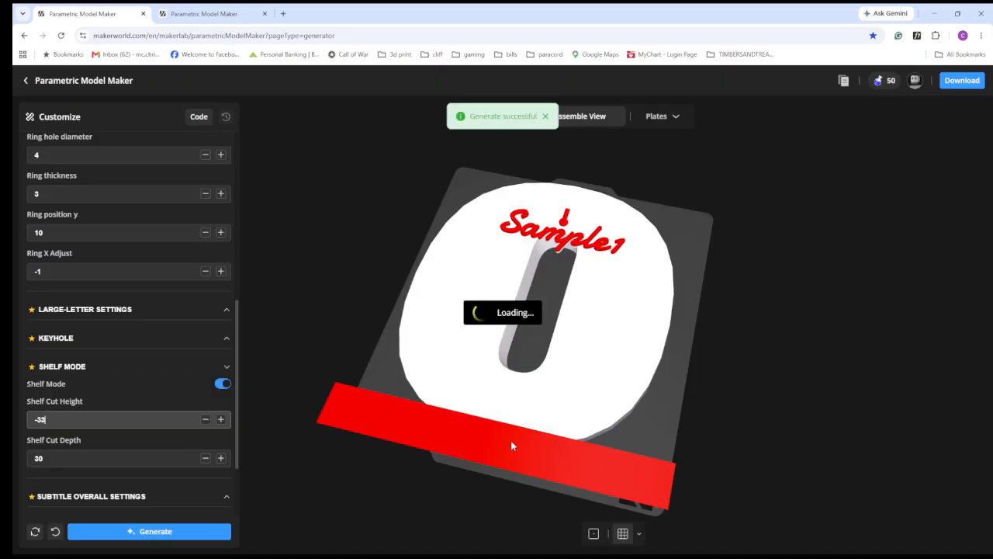
drag(499, 423, 497, 435)
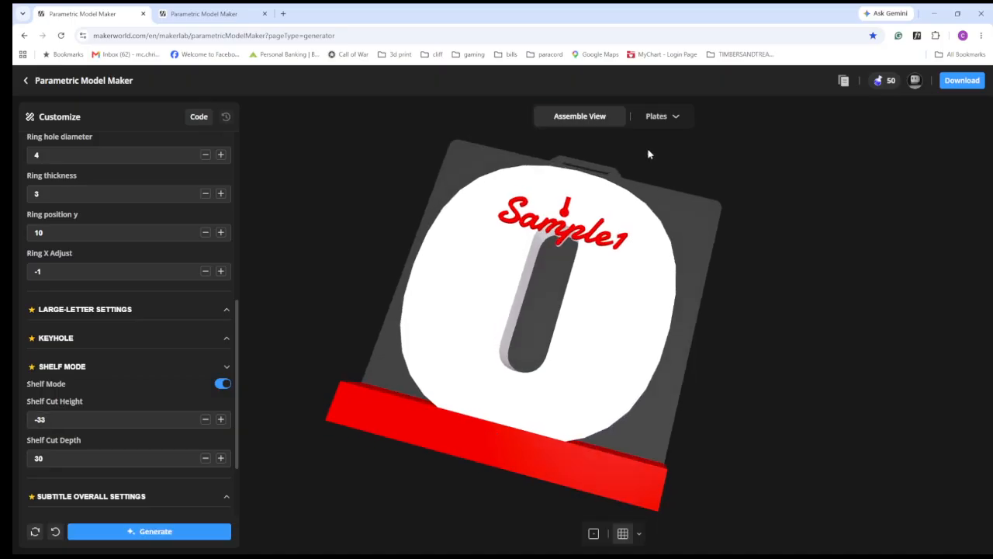
click(658, 124)
click(604, 158)
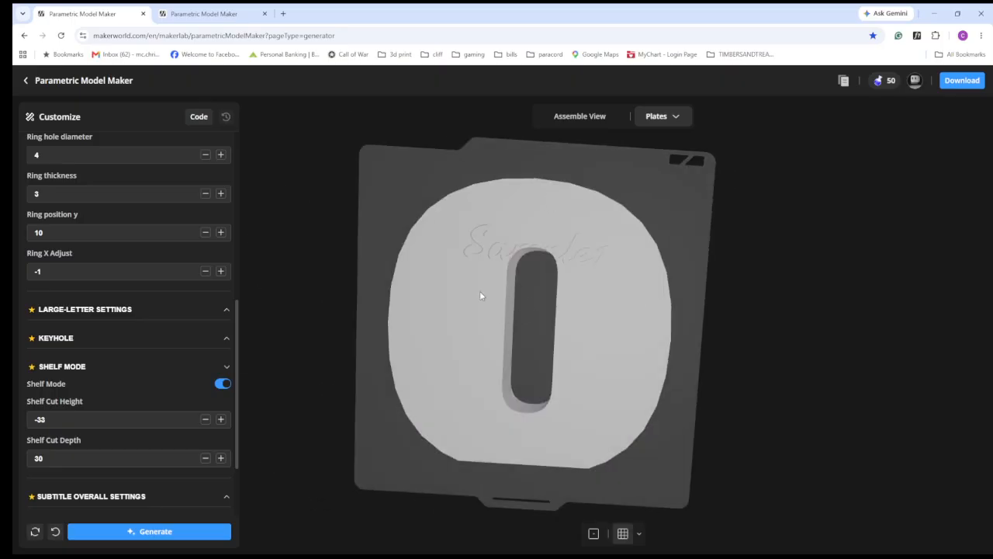
drag(594, 208, 565, 381)
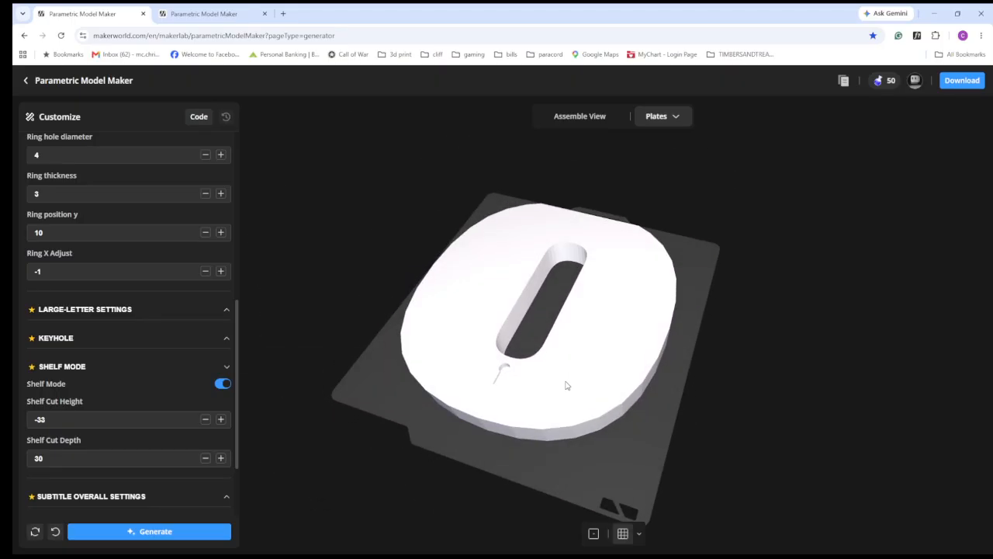
- Return to the assembled view, disable Shelf Mode and regenerate the model
click(592, 122)
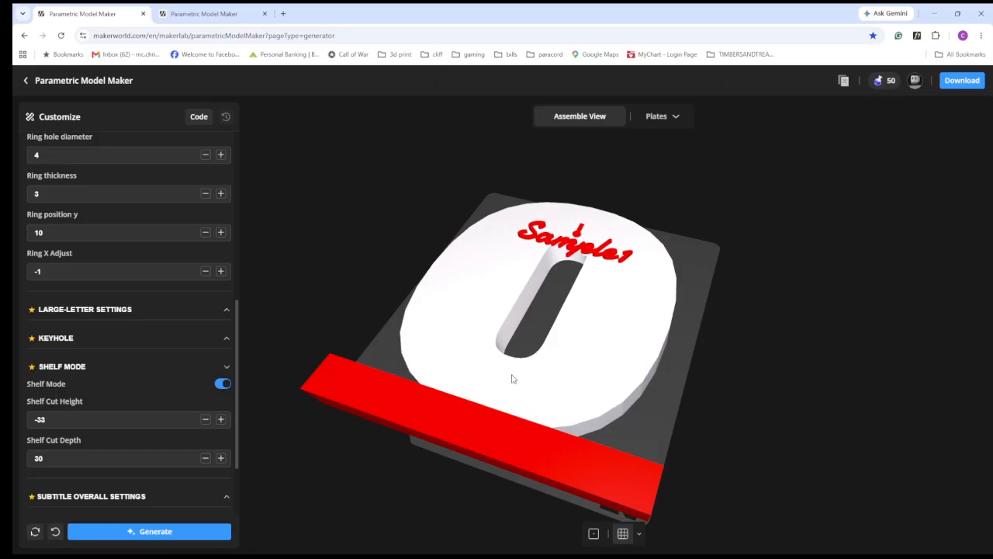
click(224, 384)
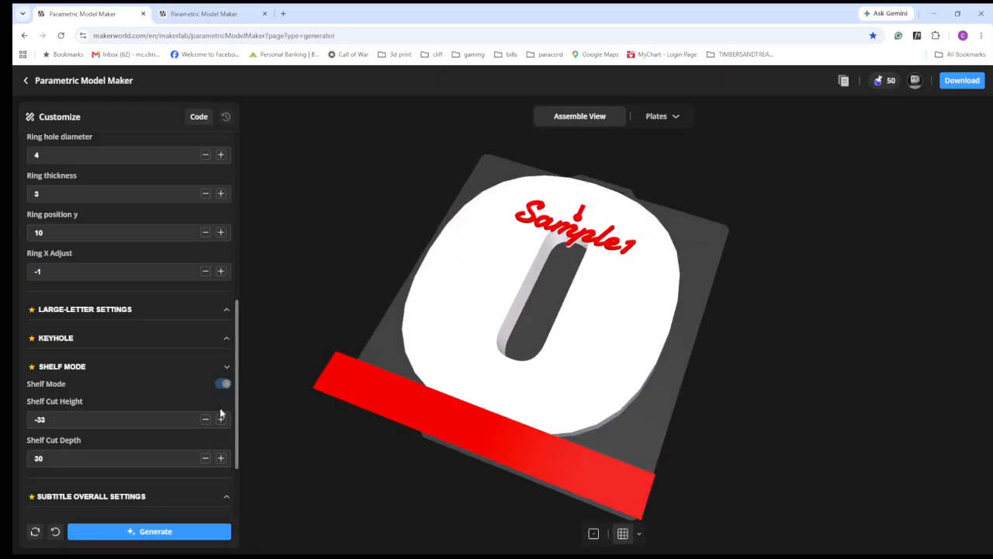
click(208, 533)
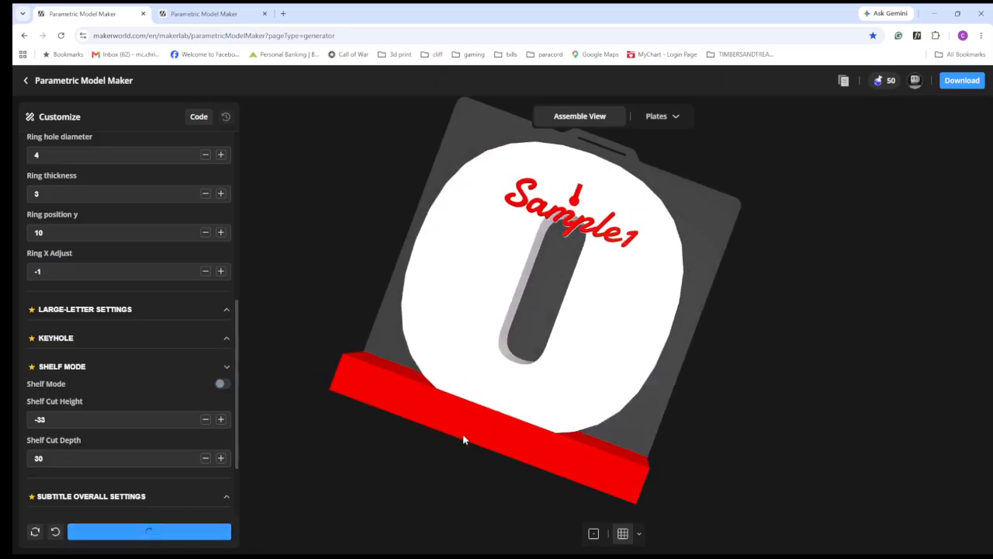
- Turn off Show Keyhole Guide and Keyhole Enable in the keyhole settings
click(197, 338)
scroll(206, 311, down, 1)
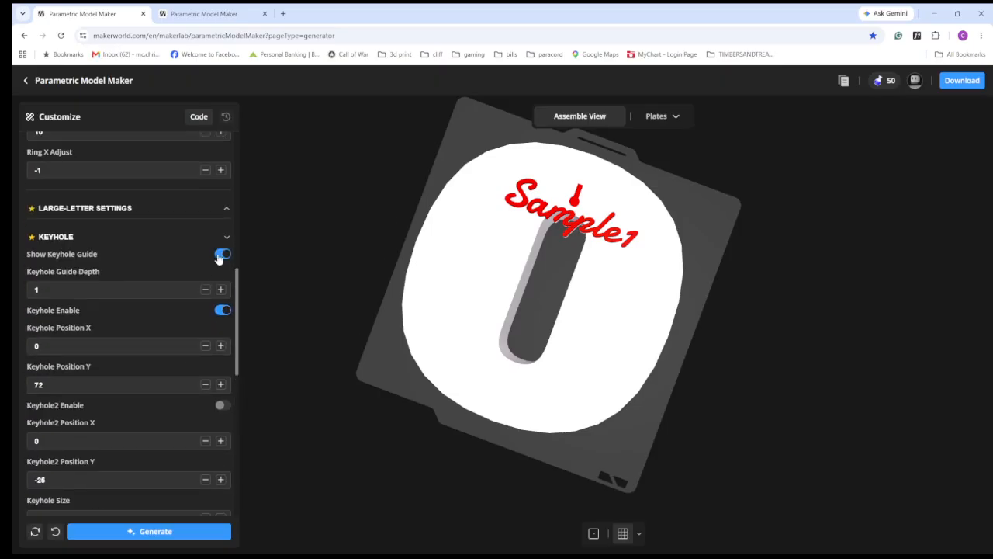
click(216, 311)
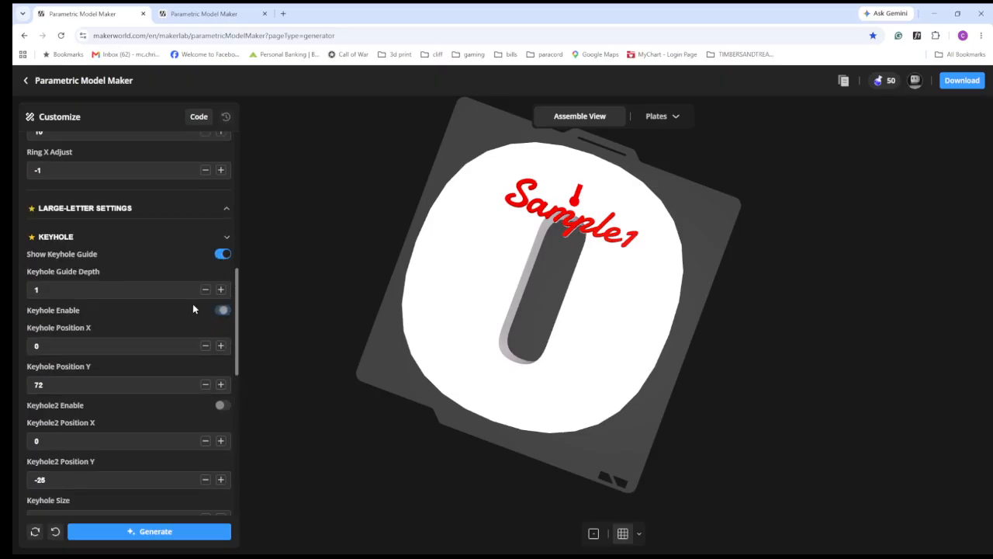
click(215, 259)
scroll(183, 422, down, 2)
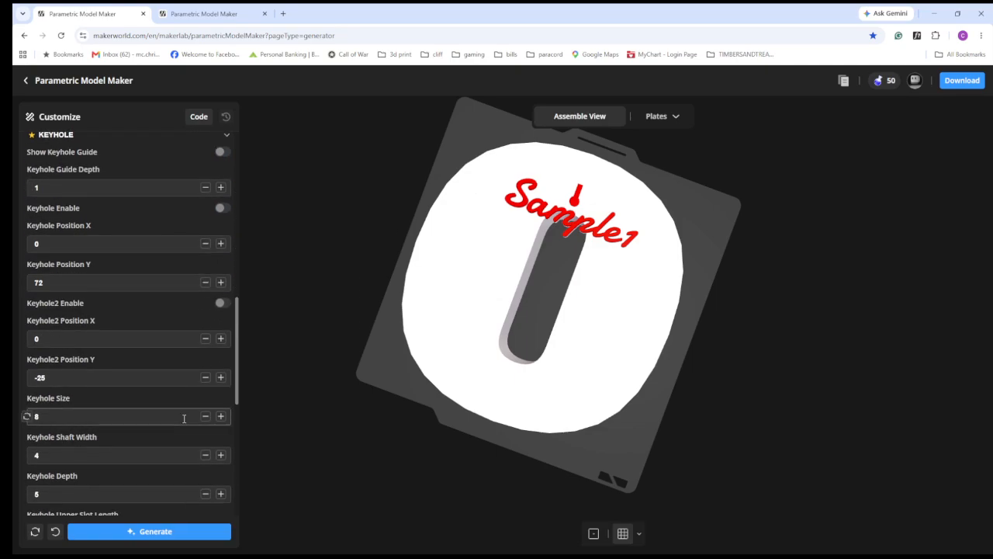
scroll(184, 418, up, 2)
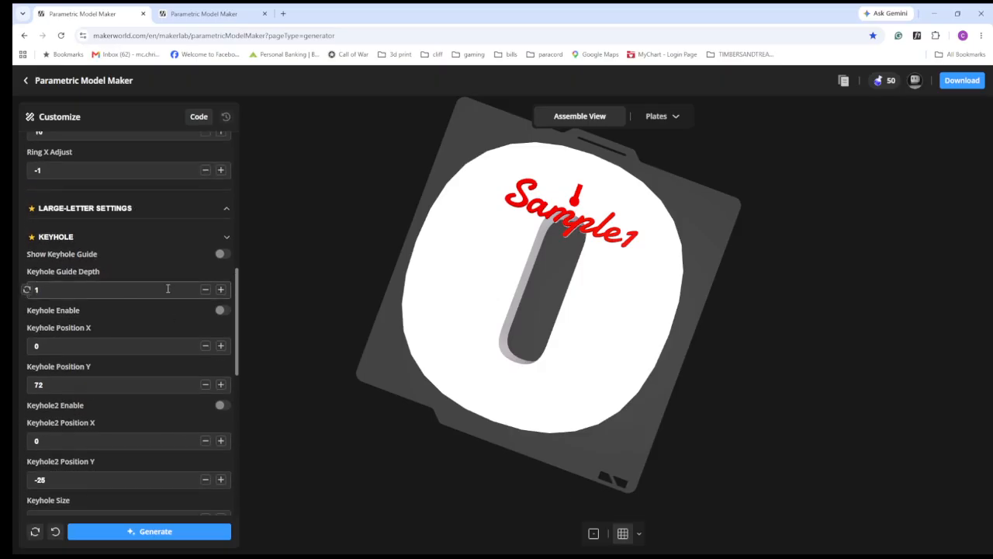
scroll(159, 330, down, 8)
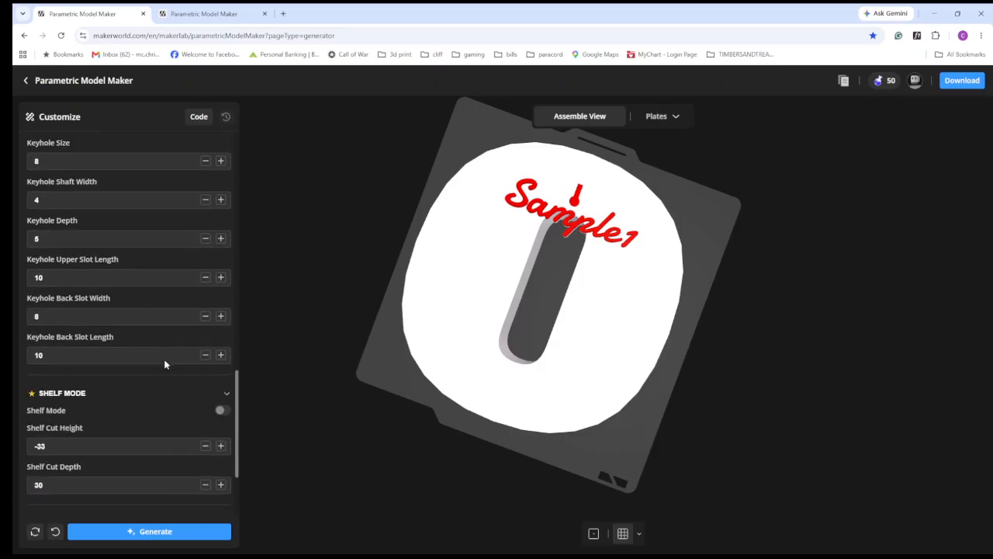
- Enable Shelf Mode, regenerate the model and examine the letter O on Plate 1
click(223, 359)
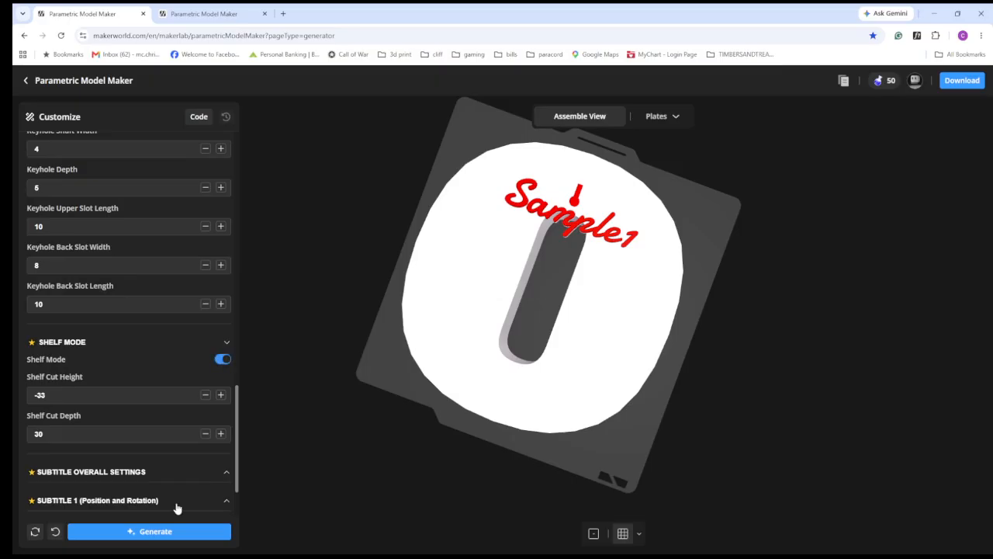
click(155, 531)
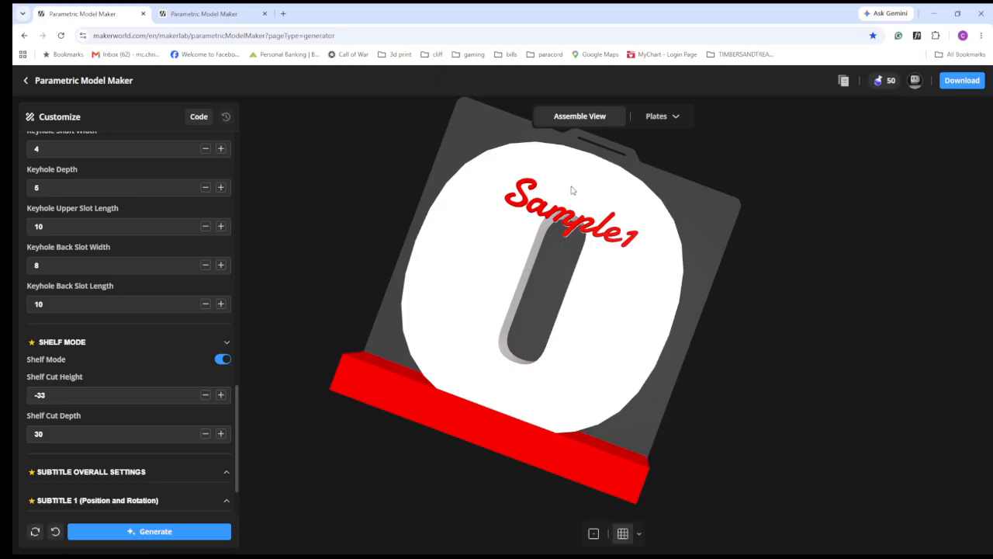
click(672, 118)
click(576, 155)
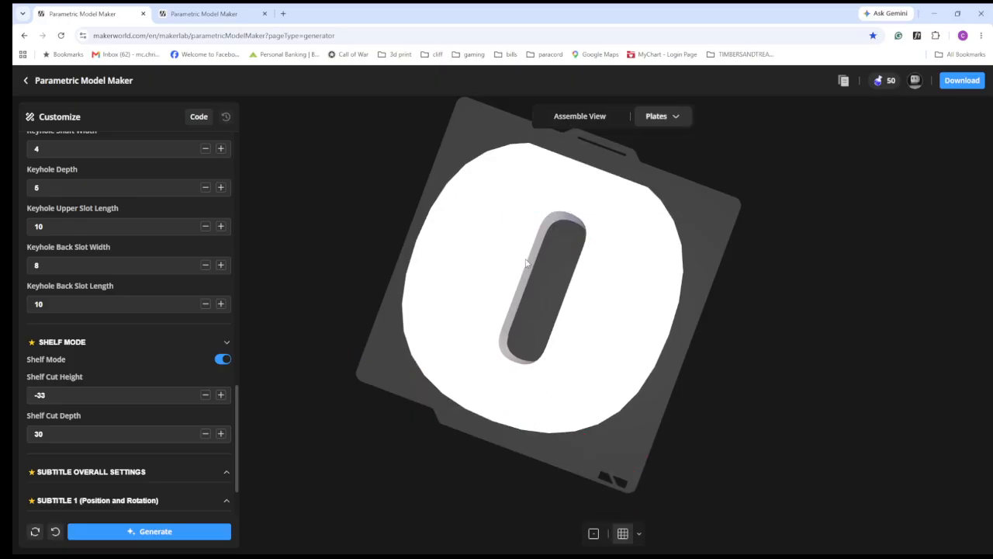
drag(538, 295, 553, 310)
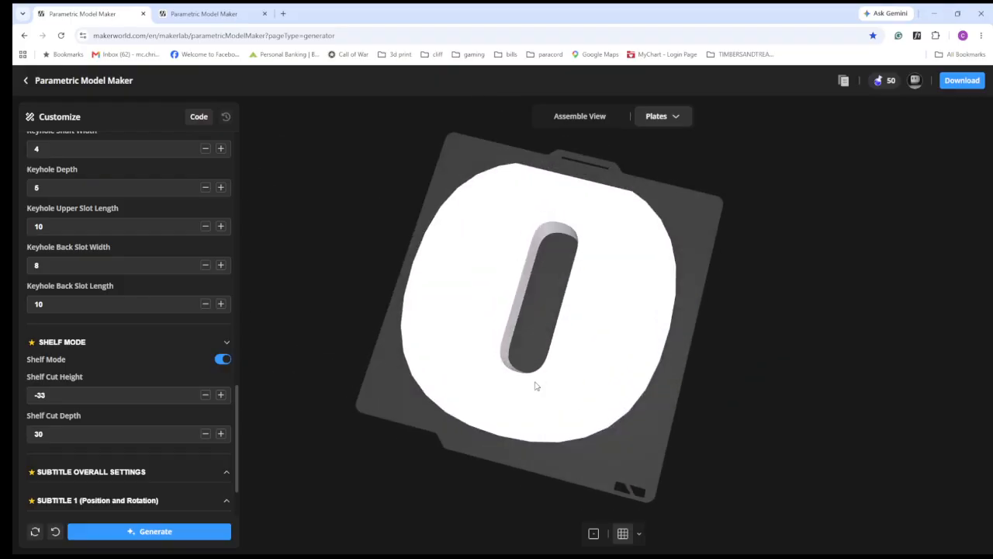
drag(546, 349, 532, 266)
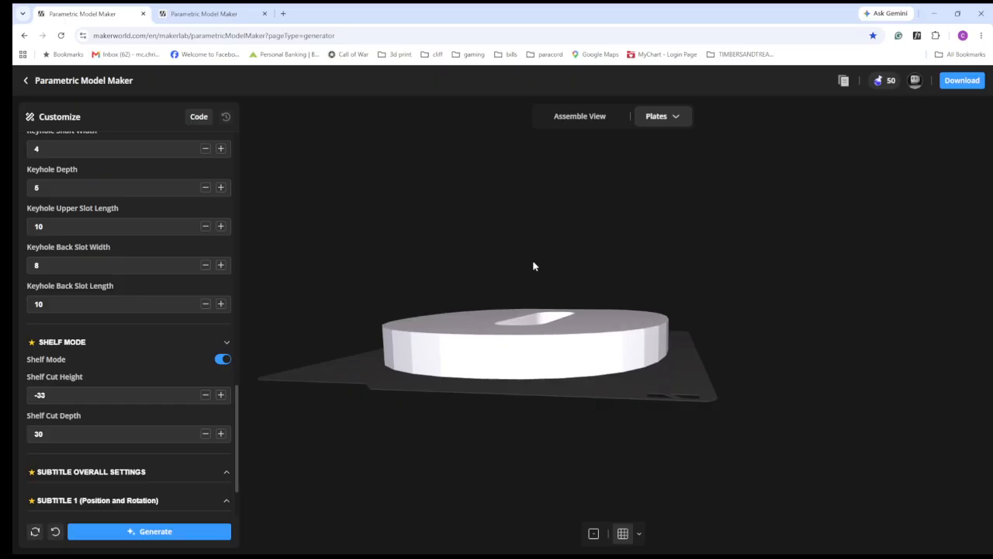
- Close the shelf settings, open the overall subtitle settings, and examine the subtitle on the letter's underside and in the assembled view
click(226, 344)
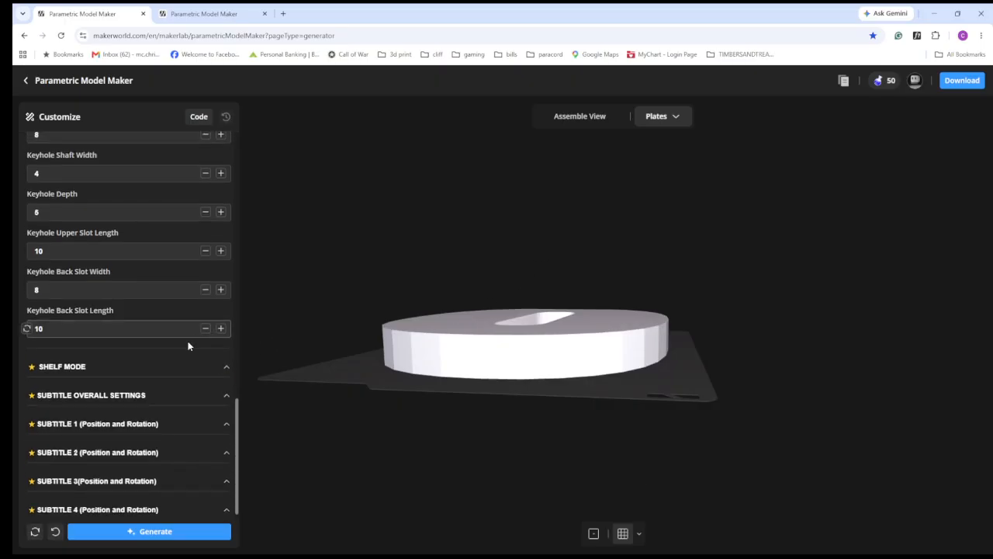
click(147, 396)
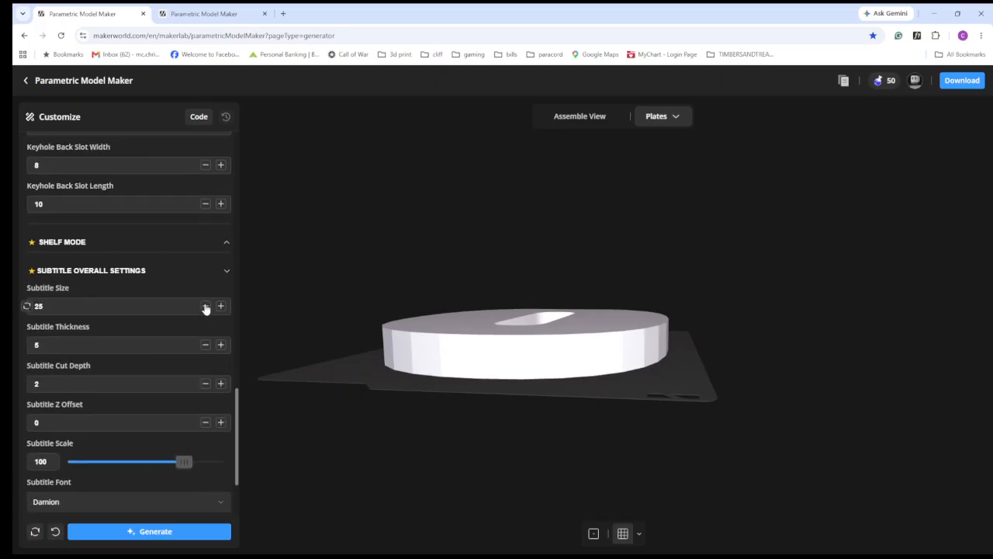
scroll(194, 310, down, 2)
drag(467, 378, 496, 270)
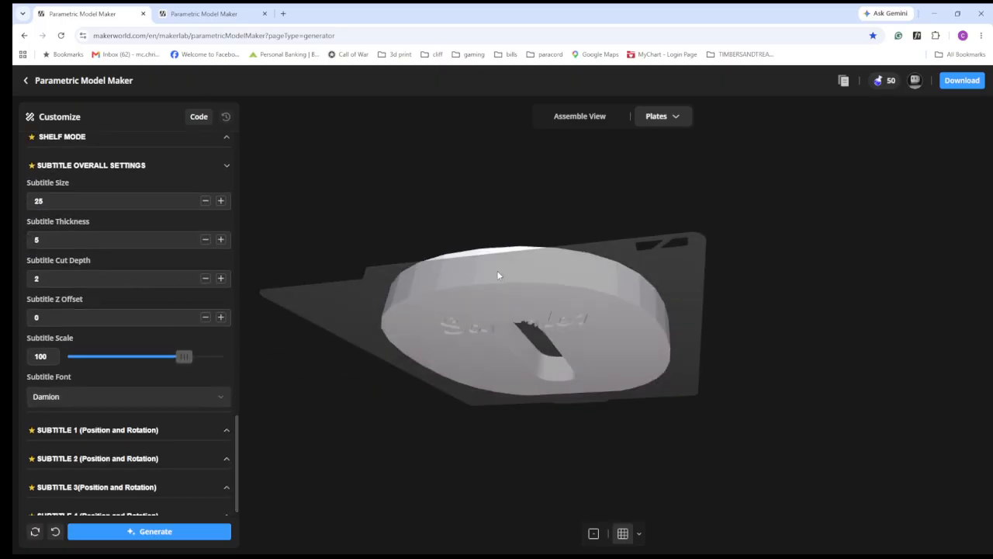
click(576, 118)
drag(577, 262, 564, 407)
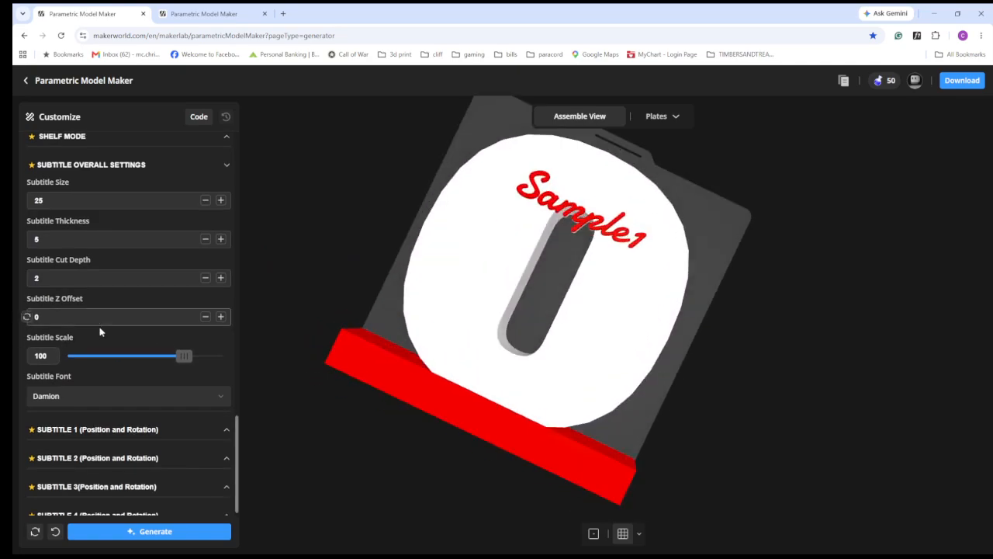
scroll(102, 334, down, 1)
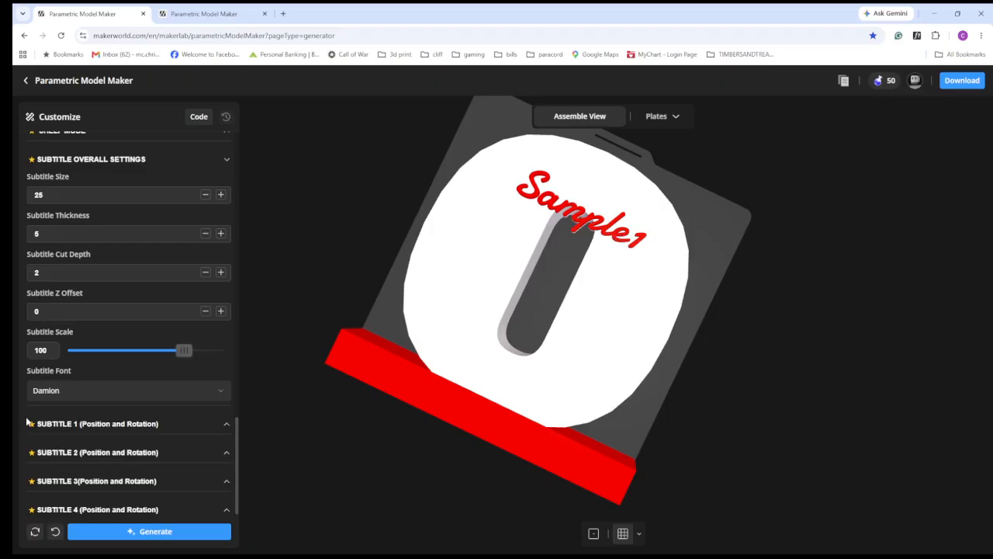
- Copy the Subtitle 1 text "Sample1" into the Subtitle 2 text
click(106, 422)
scroll(85, 412, down, 1)
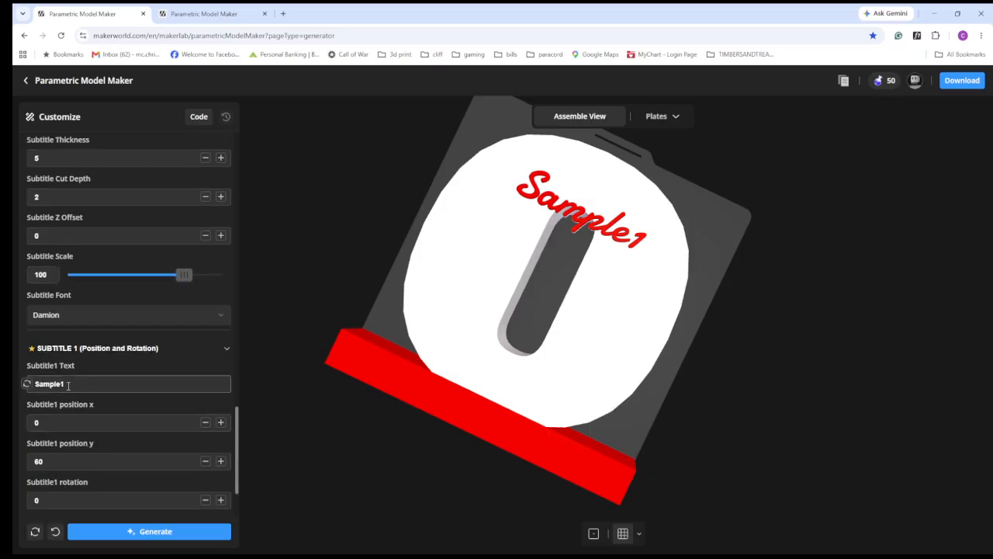
double_click(68, 385)
key(ctrl+c)
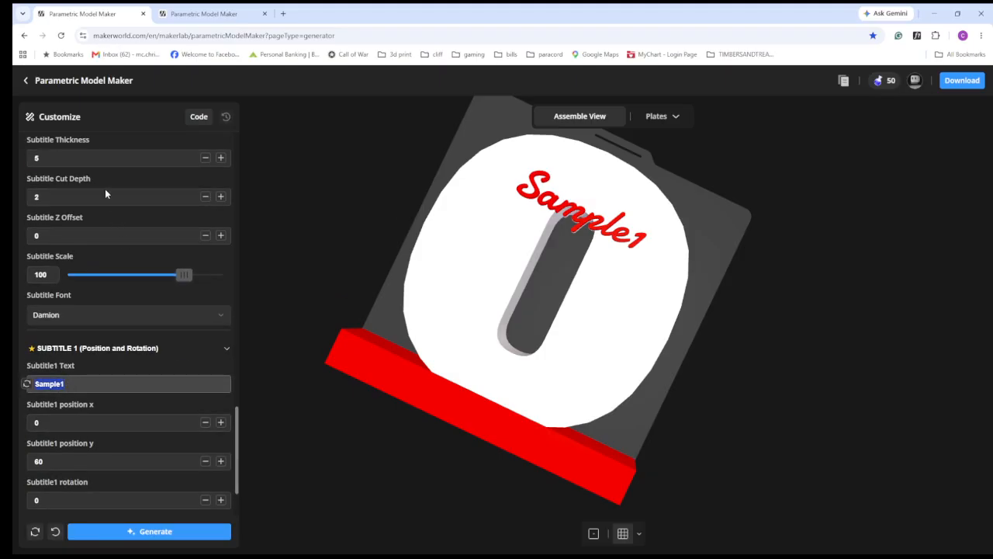
scroll(137, 398, down, 1)
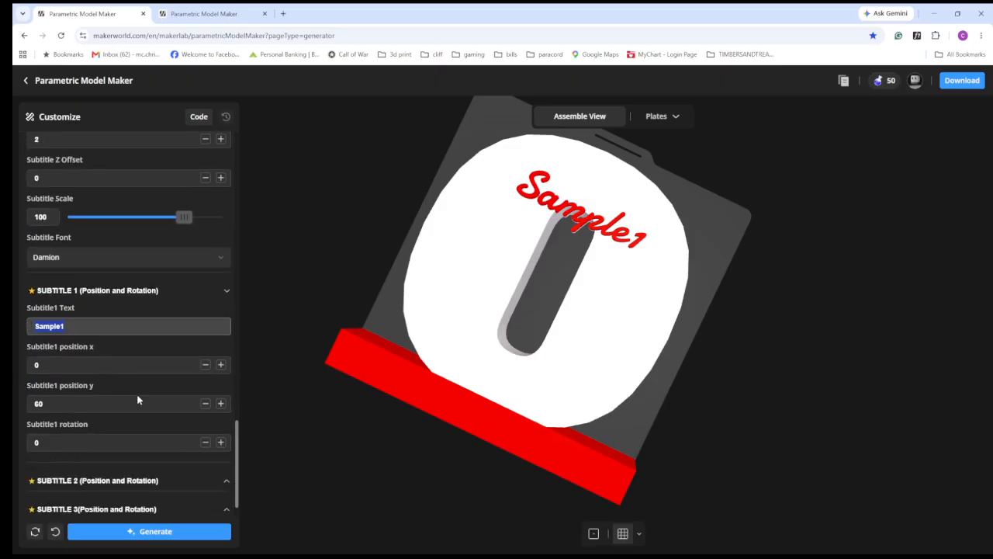
click(98, 451)
scroll(96, 443, down, 1)
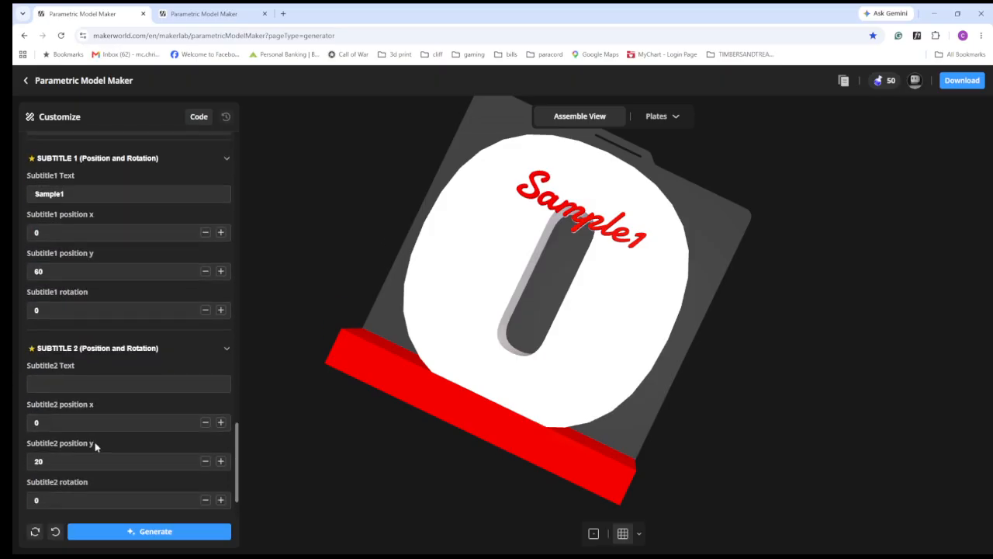
click(98, 385)
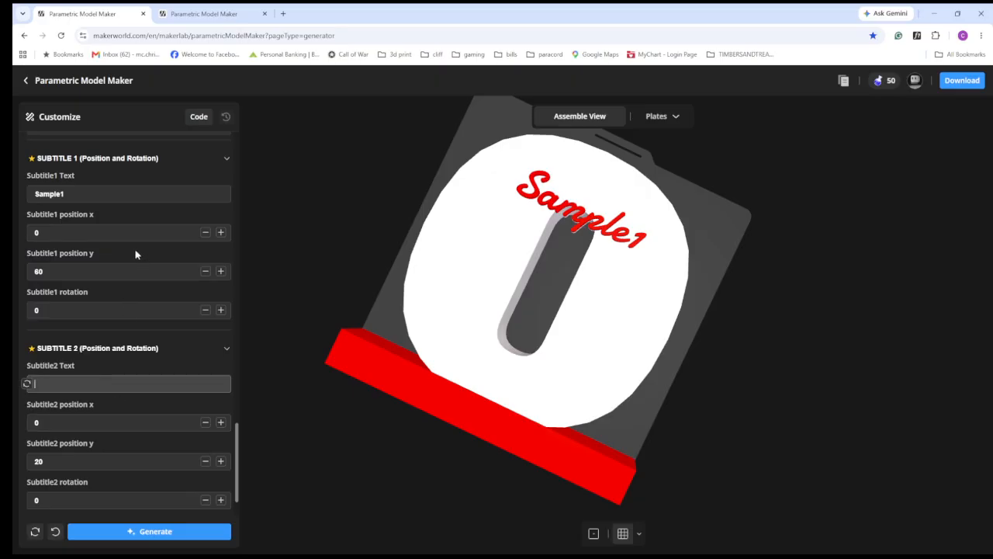
key(ctrl+v)
scroll(122, 372, down, 1)
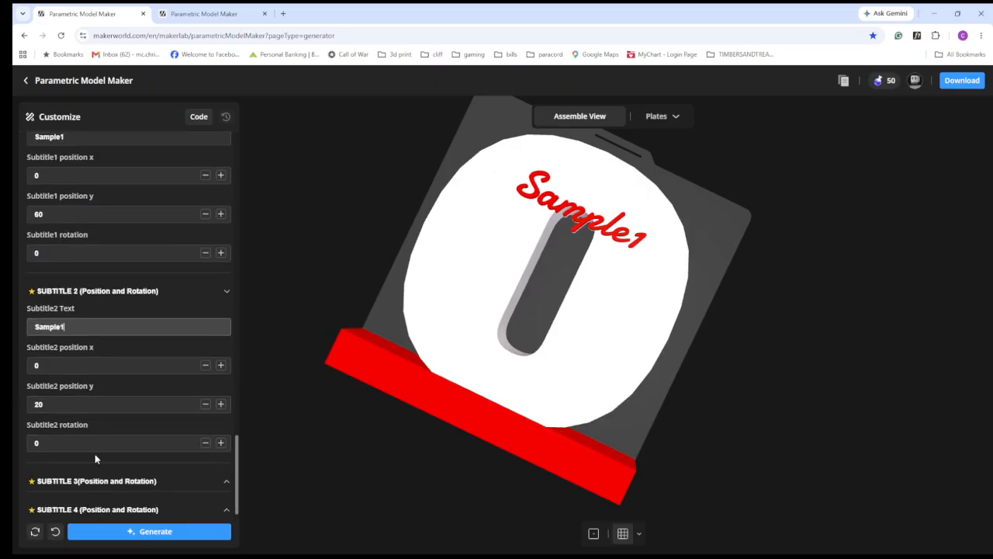
- Open the Subtitle 3 settings and paste "Sample1" as the Subtitle 3 text
click(95, 481)
scroll(98, 466, down, 2)
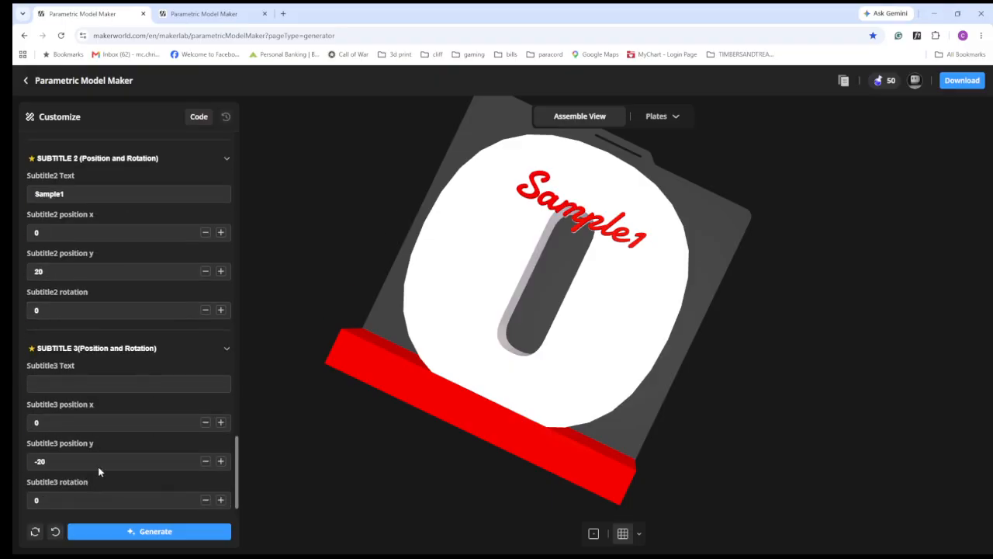
click(87, 385)
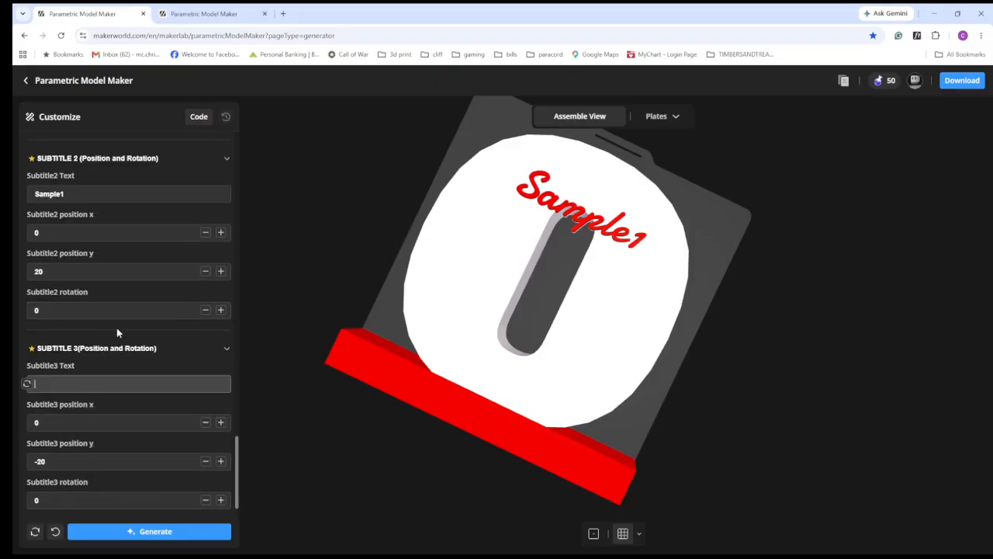
key(ctrl+v)
scroll(118, 276, down, 1)
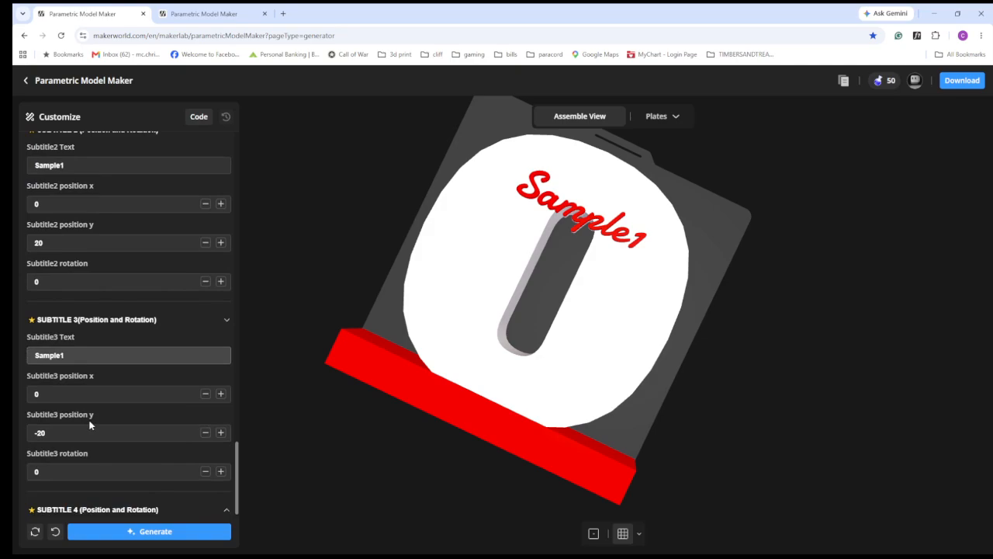
- Open the Subtitle 4 settings, paste "Sample1" as its text and regenerate the model
click(80, 505)
scroll(104, 408, down, 3)
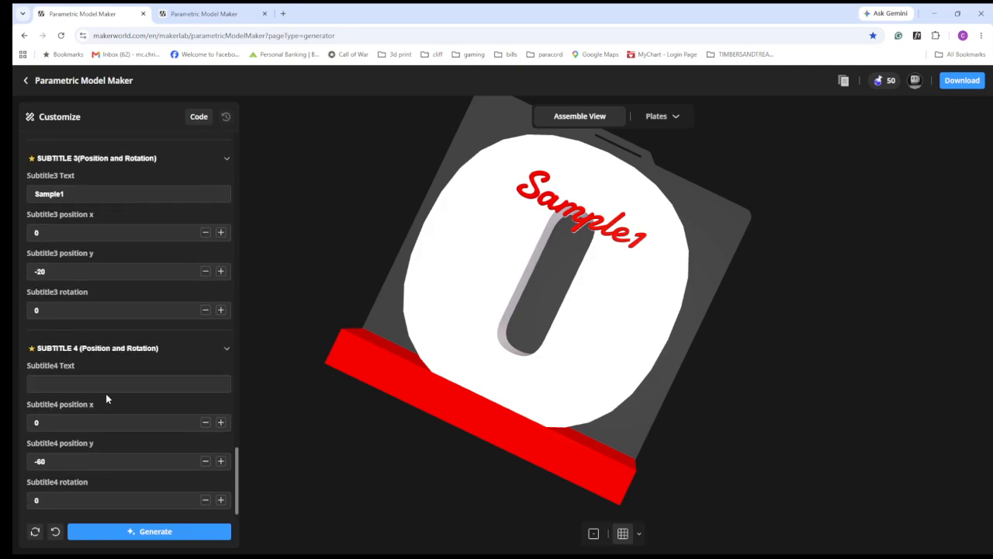
click(103, 387)
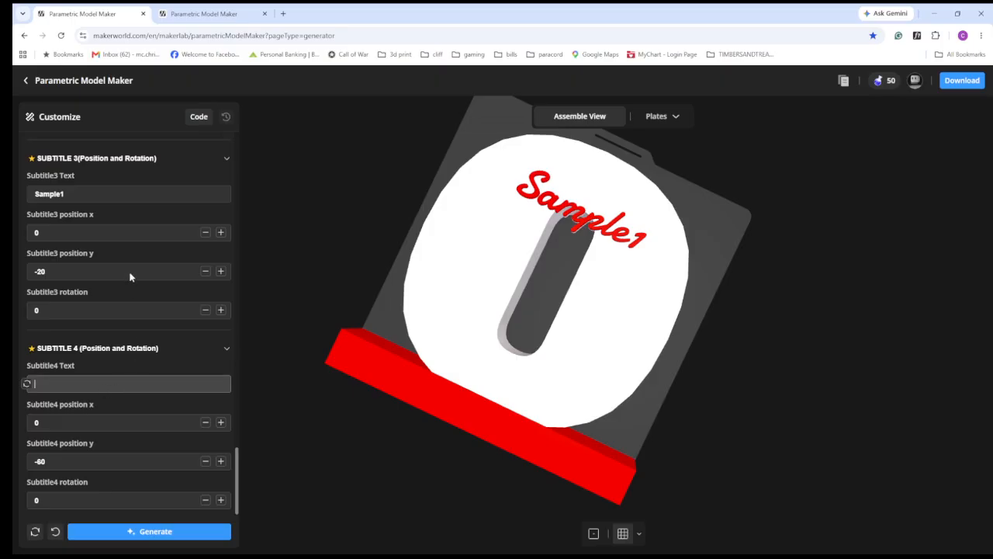
key(ctrl+v)
click(157, 532)
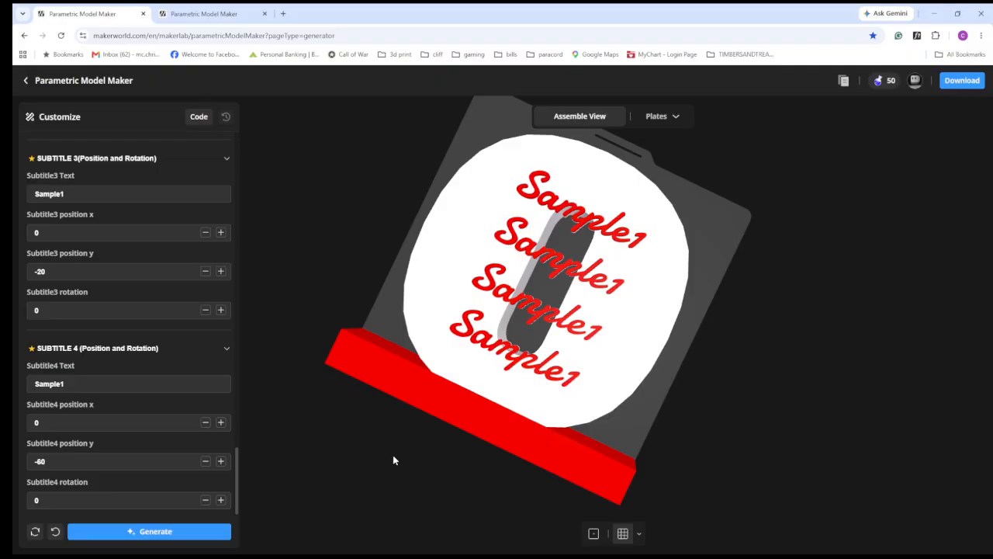
- Examine the four subtitles on the assembled letter, inspect Plate 1 and Plate 2, and return to the assembled view
drag(496, 523, 631, 350)
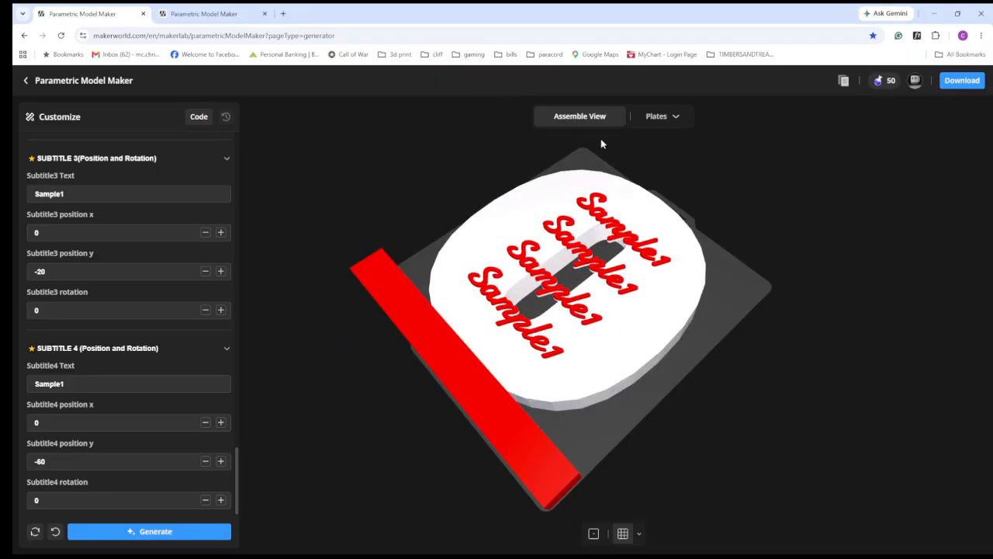
click(657, 118)
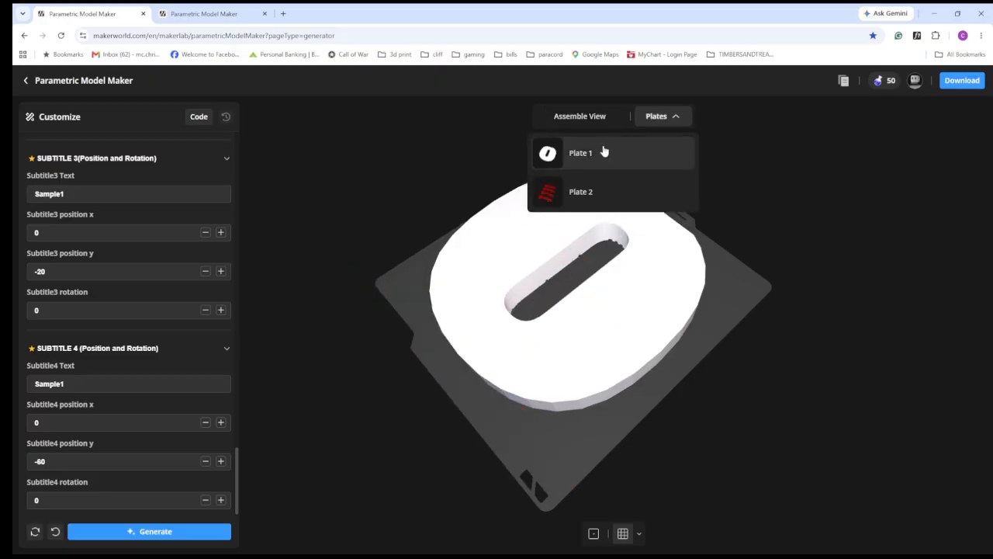
click(590, 155)
drag(509, 336, 582, 180)
click(656, 118)
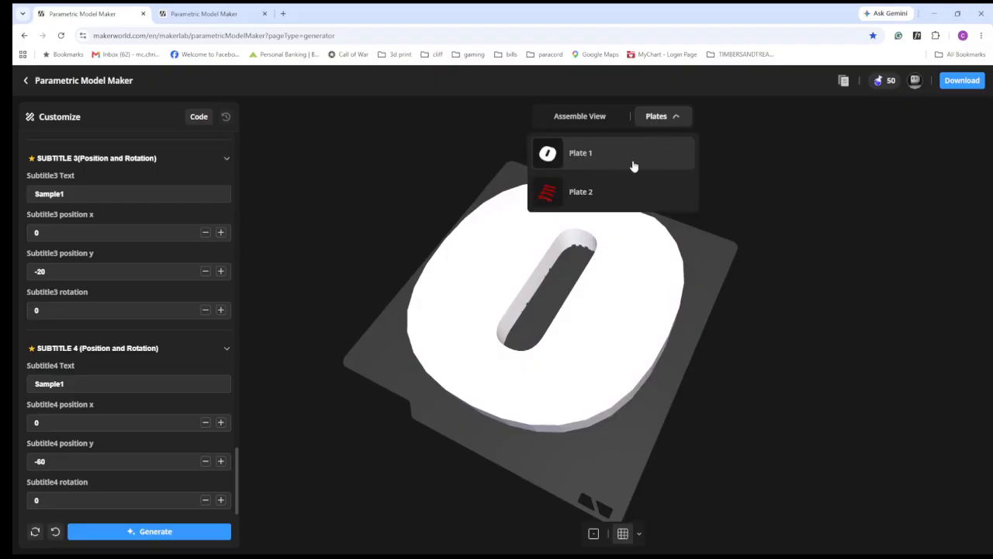
click(592, 188)
mouse_move(518, 387)
mouse_down()
mouse_move(559, 215)
mouse_move(527, 299)
mouse_move(522, 390)
mouse_up()
click(591, 121)
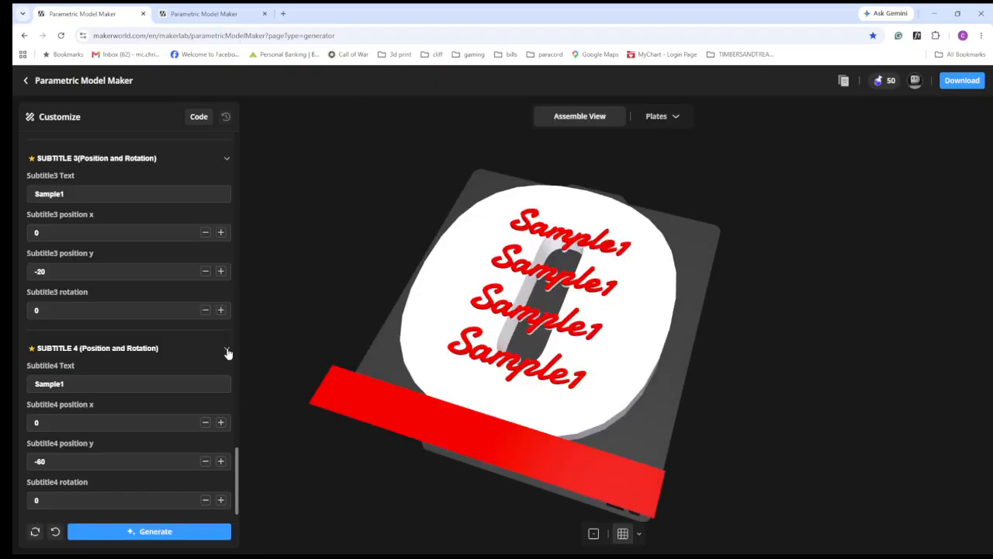
- Collapse the settings sections for Subtitles 1 through 4
scroll(230, 353, up, 2)
click(225, 323)
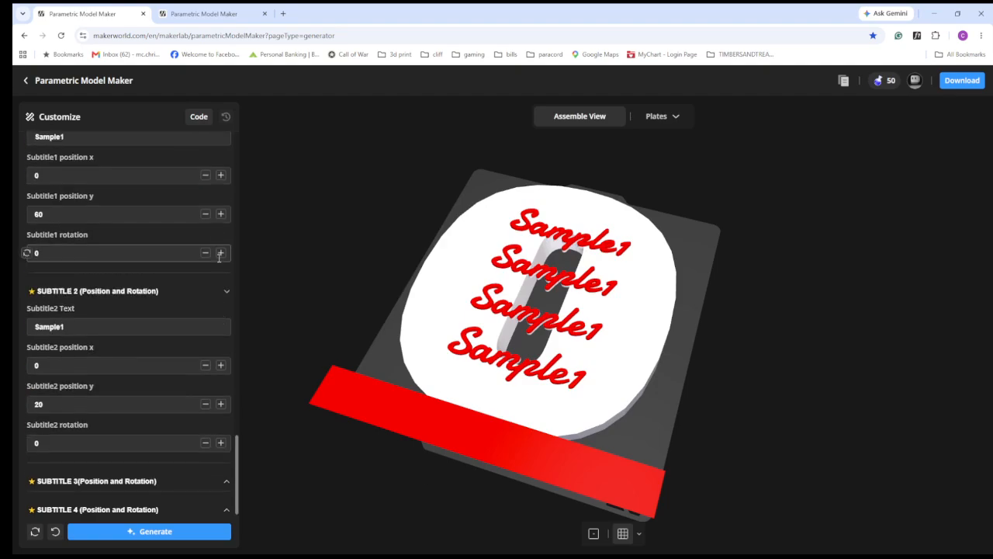
click(231, 292)
click(228, 265)
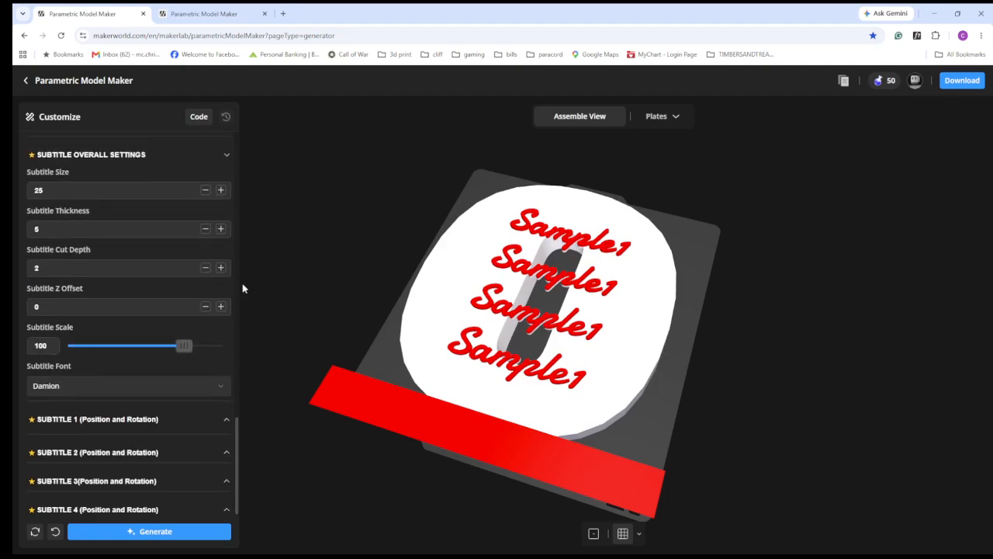
- Collapse the Subtitle Overall Settings, Keyhole, Ring Settings, Keychains and Build Style sections so every settings group is closed
click(223, 159)
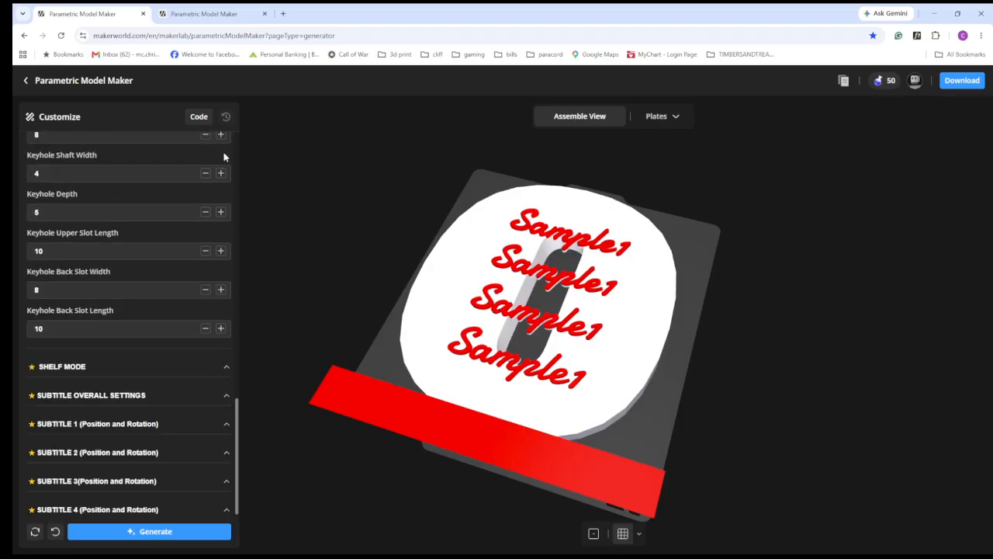
scroll(194, 267, up, 5)
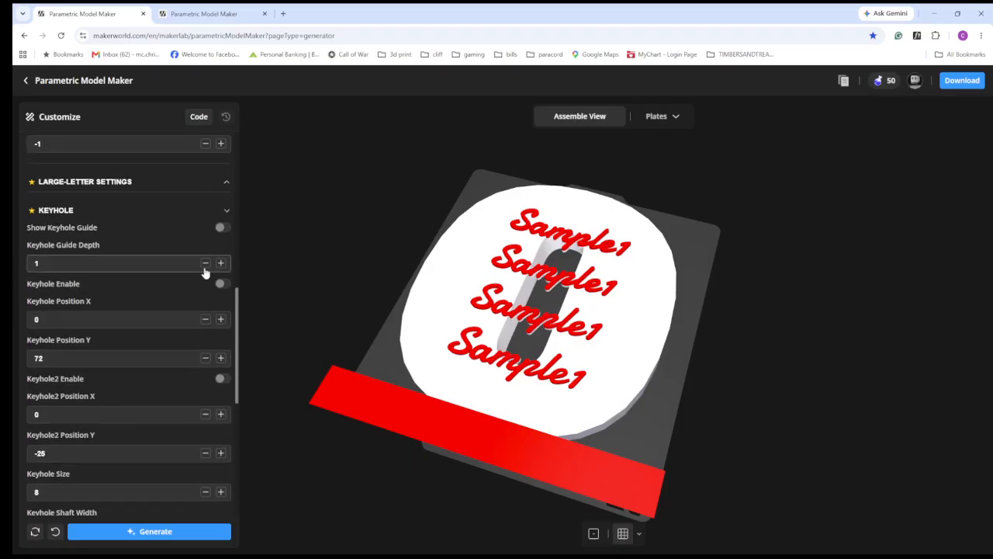
click(223, 210)
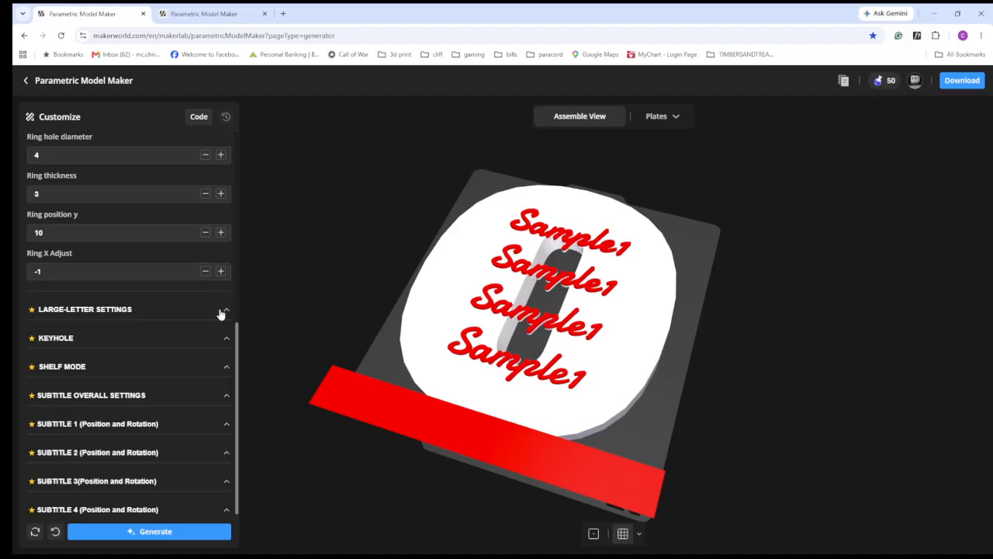
scroll(208, 301, up, 2)
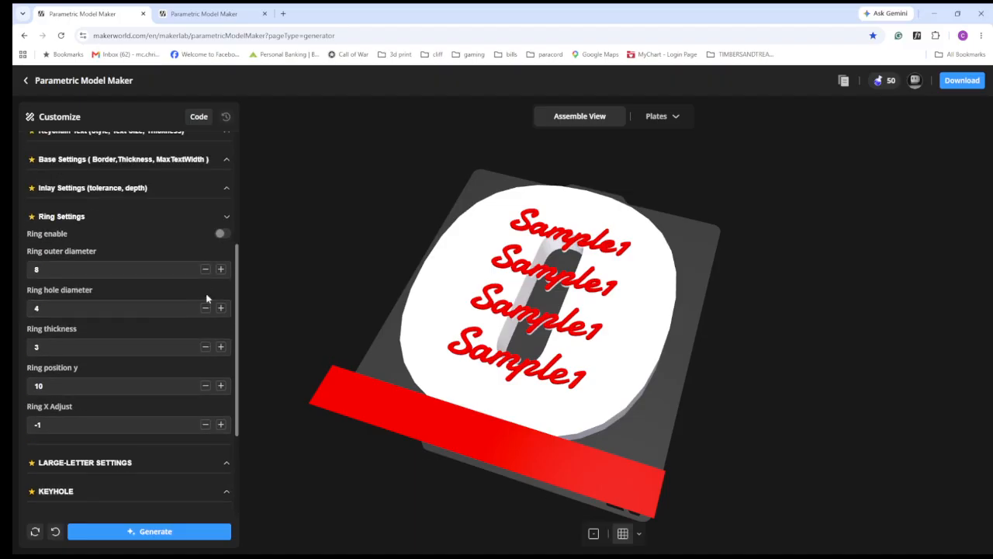
click(221, 220)
scroll(220, 206, up, 3)
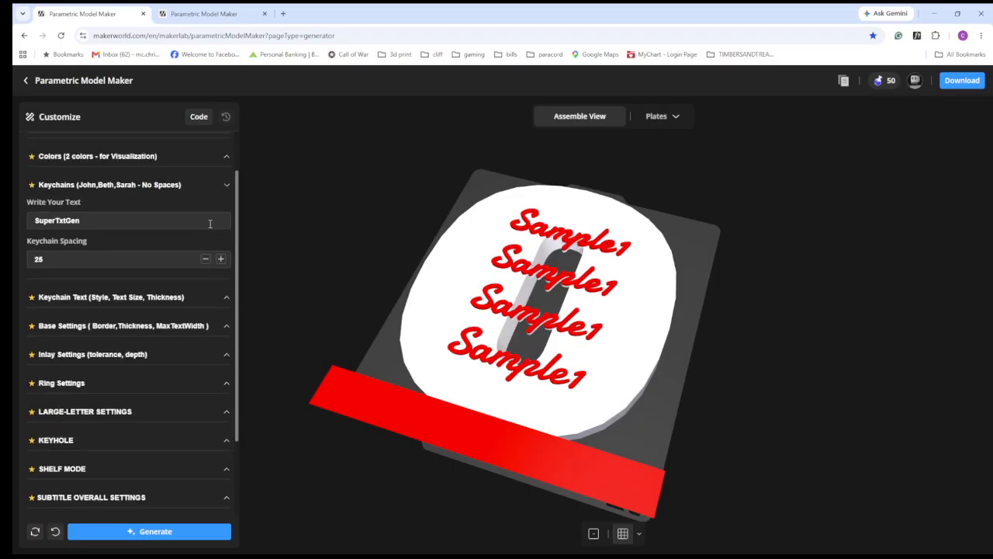
click(225, 183)
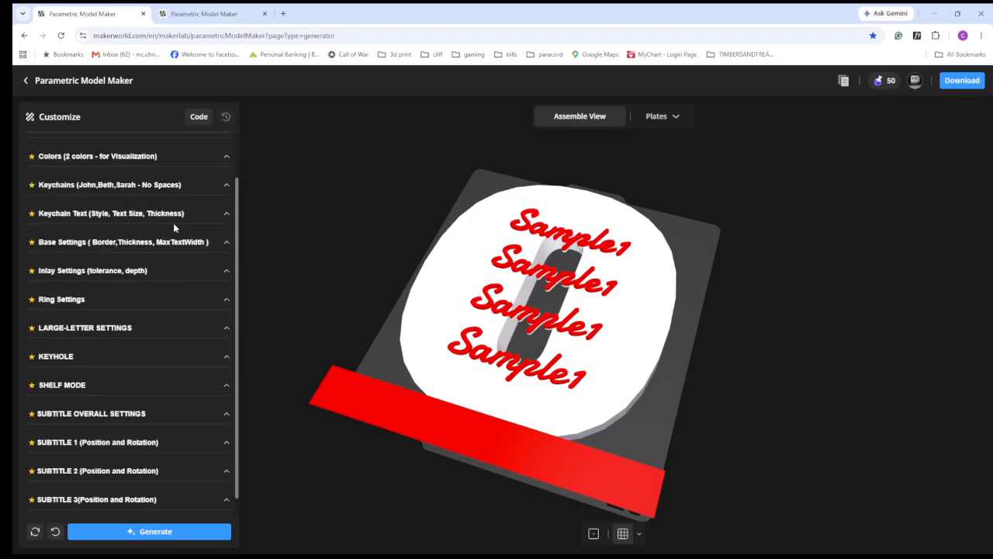
scroll(191, 326, up, 1)
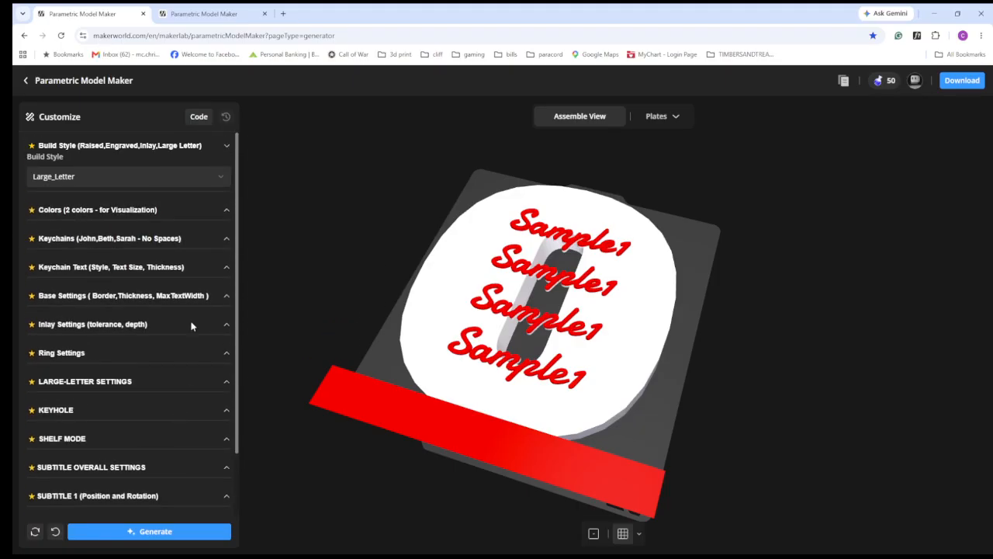
click(225, 145)
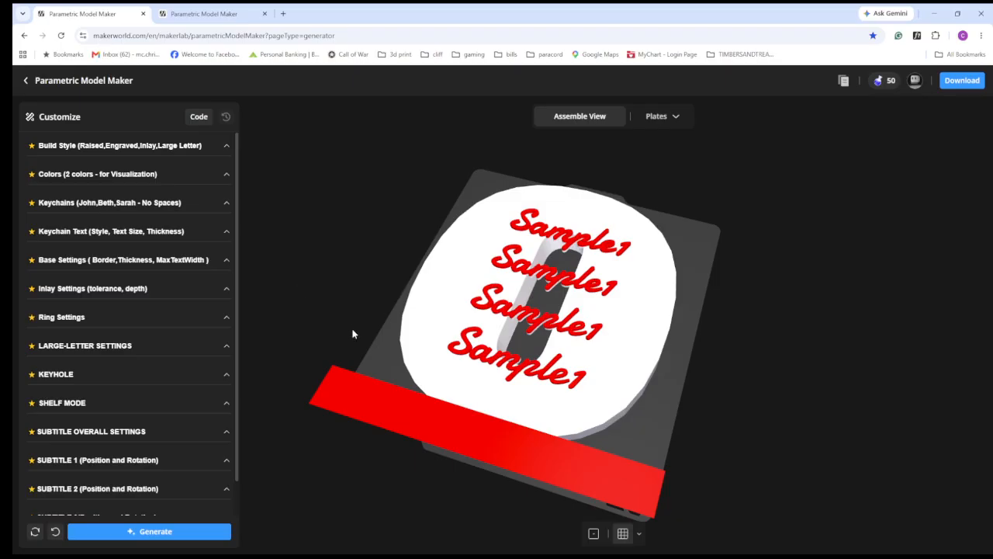
drag(479, 497, 464, 464)
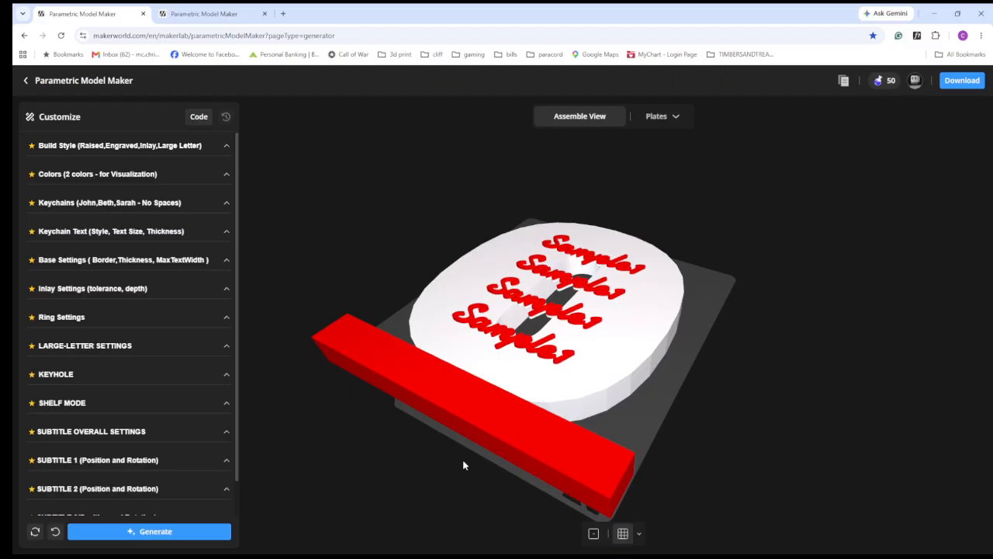